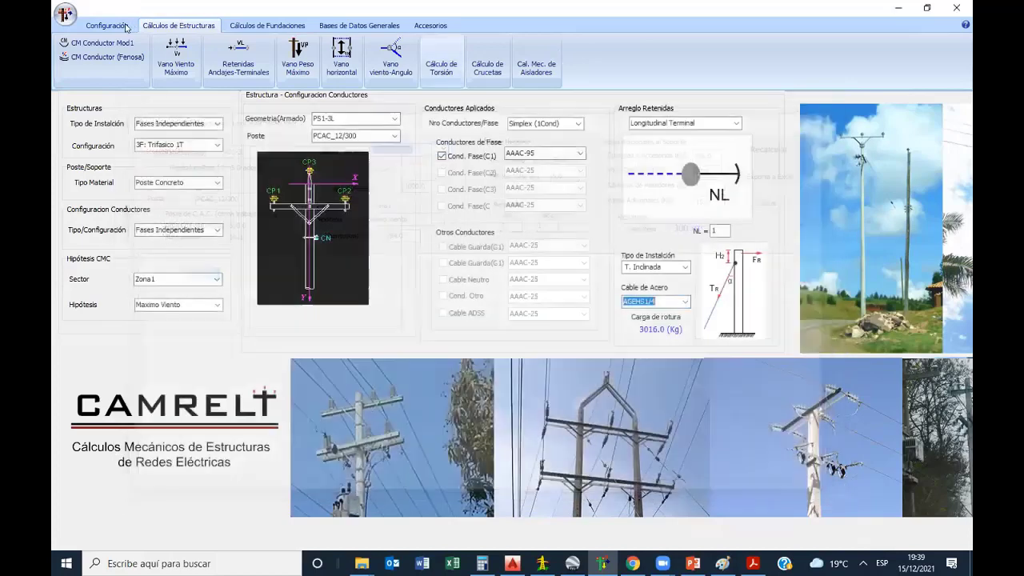
# - Review the support safety factors in the general CME configuration, and close it without saving
pyautogui.click(107, 25)
pyautogui.click(152, 61)
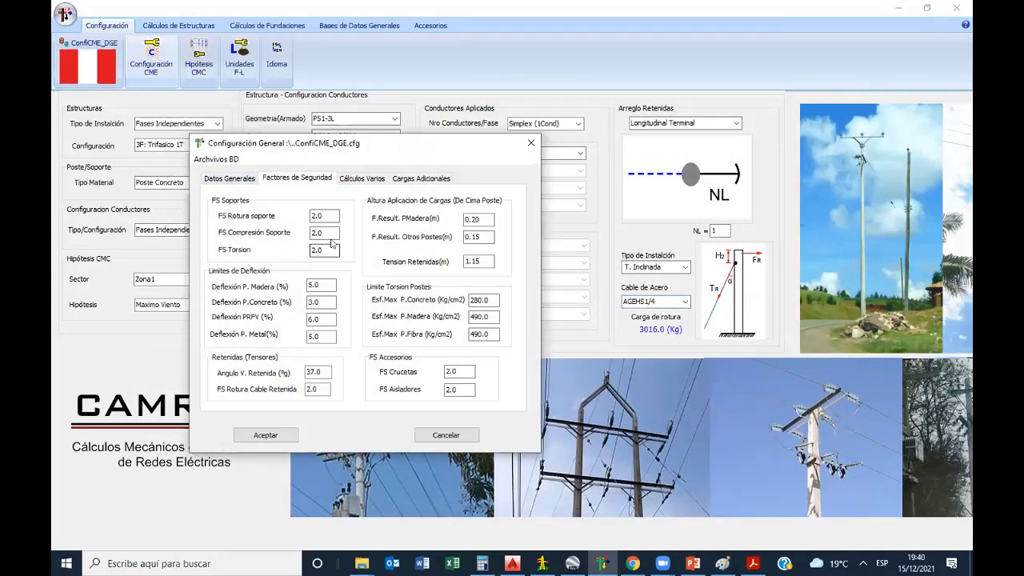
pyautogui.click(324, 233)
pyautogui.click(446, 435)
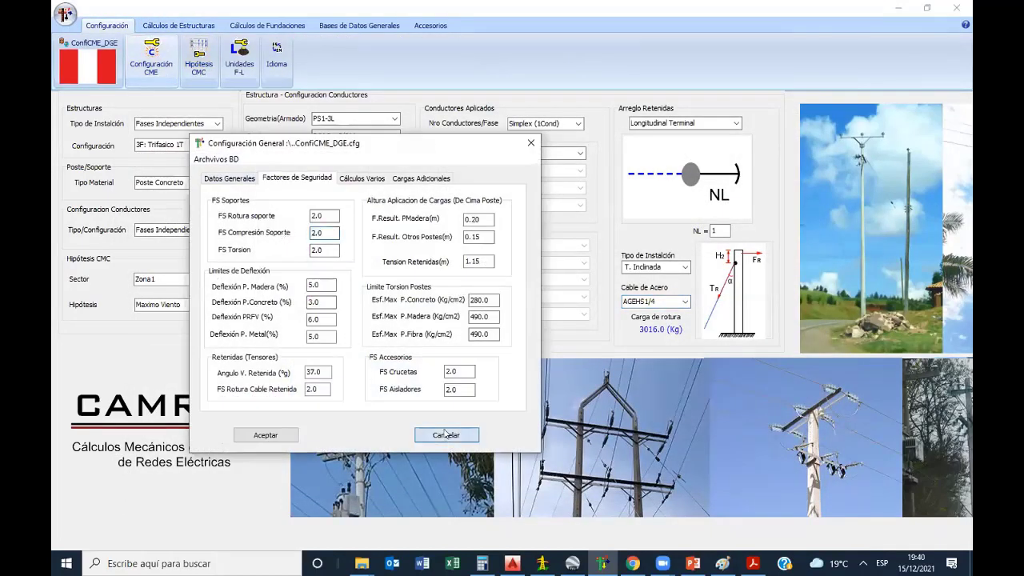
# - Open the maximum weight span calculation and keep STD-Generico as the load calculation method
pyautogui.click(178, 25)
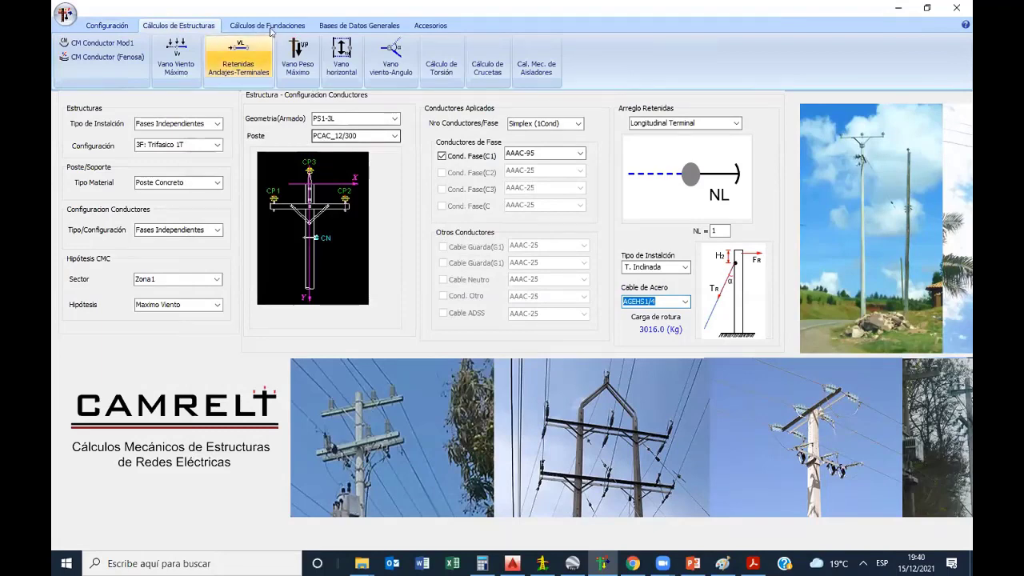
pyautogui.click(309, 54)
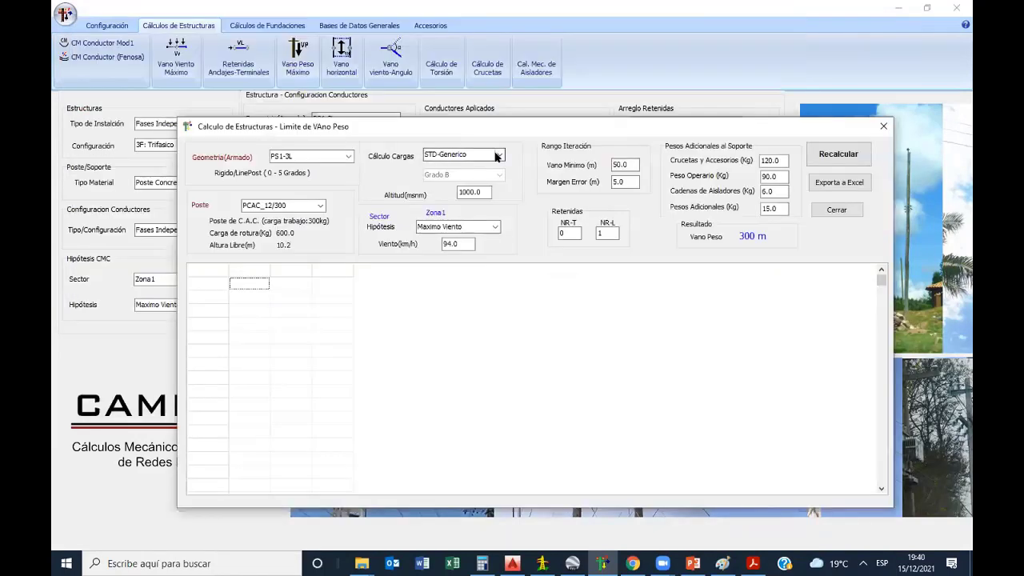
pyautogui.click(497, 154)
pyautogui.click(459, 167)
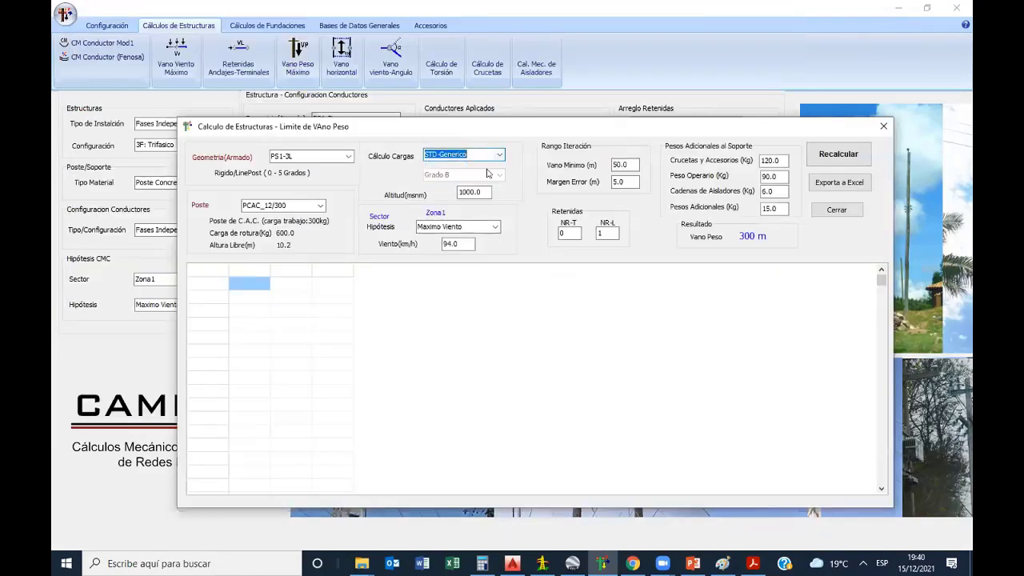
pyautogui.click(774, 160)
# - Switch to PowerPoint to view slide 4 on vertical axis loads, and return to the weight span calculation in CAMRELT
pyautogui.click(693, 563)
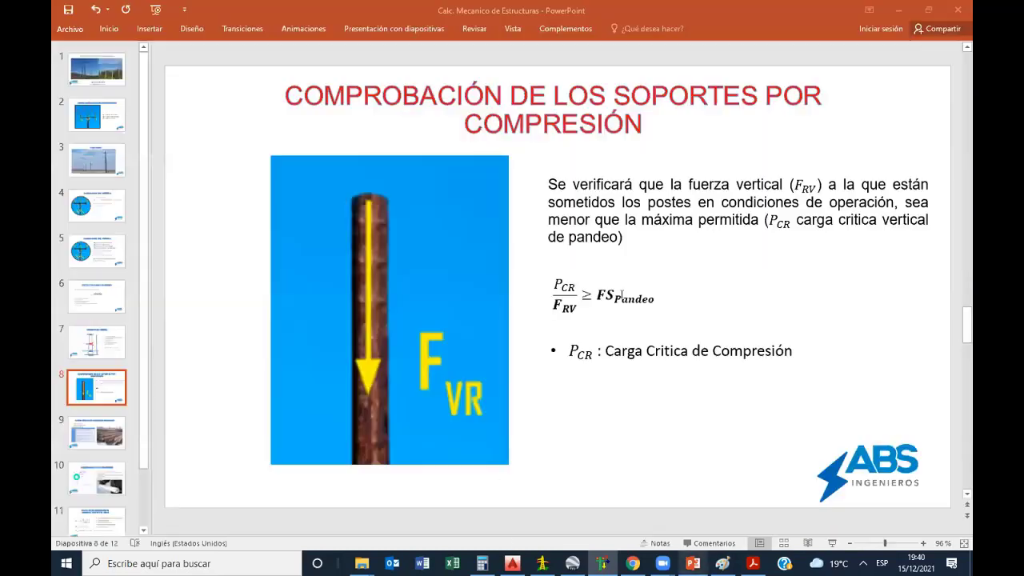
pyautogui.click(96, 206)
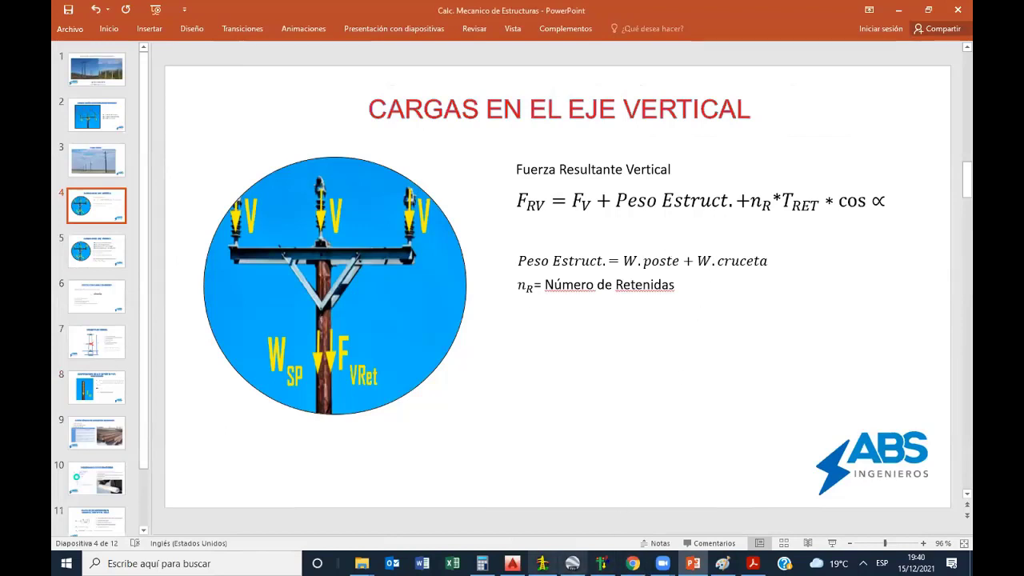
pyautogui.click(602, 563)
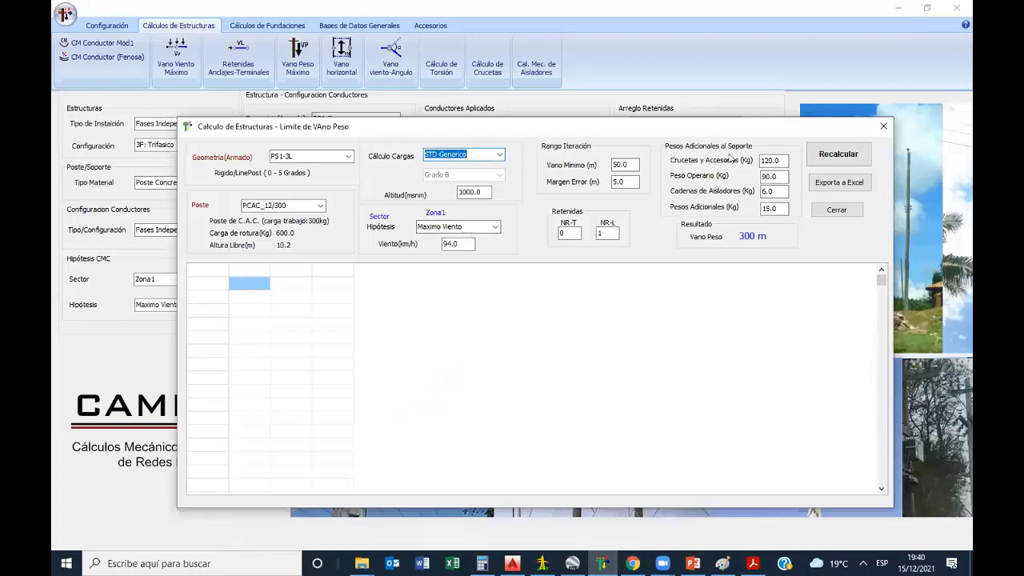
# - Set the additional support weights to 100 kg for the operator and 20 kg for the insulator strings
pyautogui.click(773, 161)
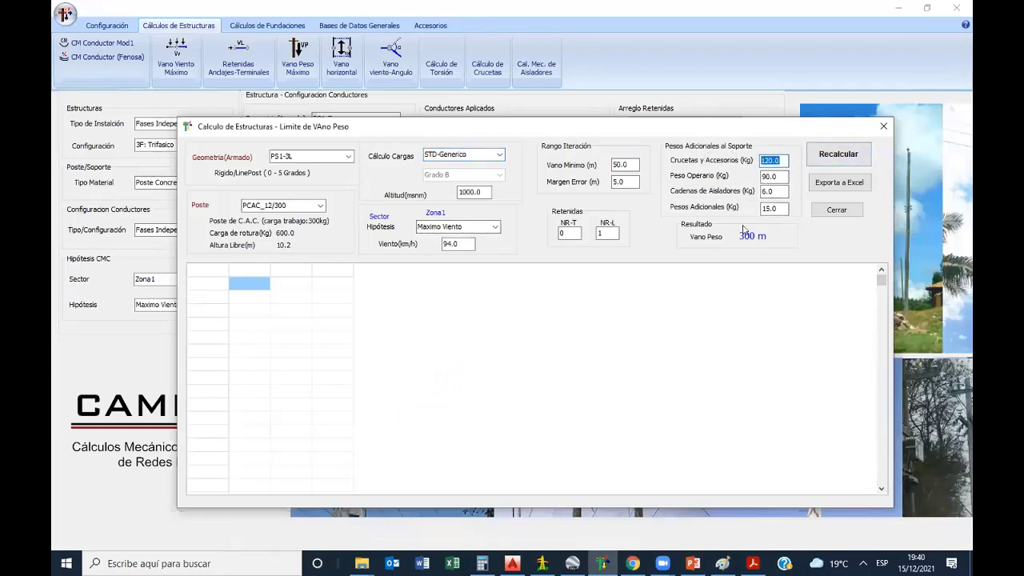
pyautogui.click(773, 175)
pyautogui.write('1')
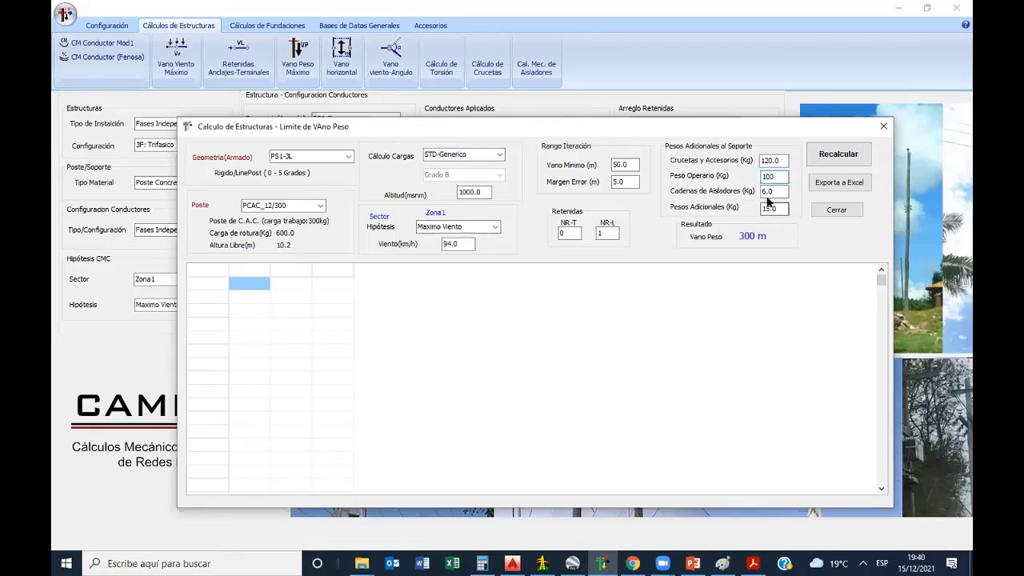
pyautogui.press('Tab')
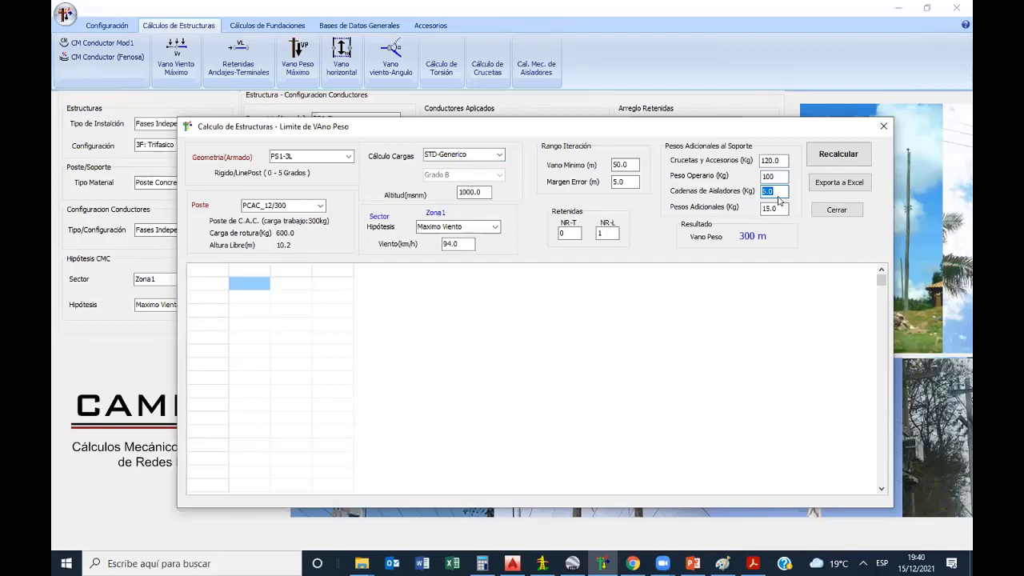
pyautogui.write('20')
pyautogui.press('Tab')
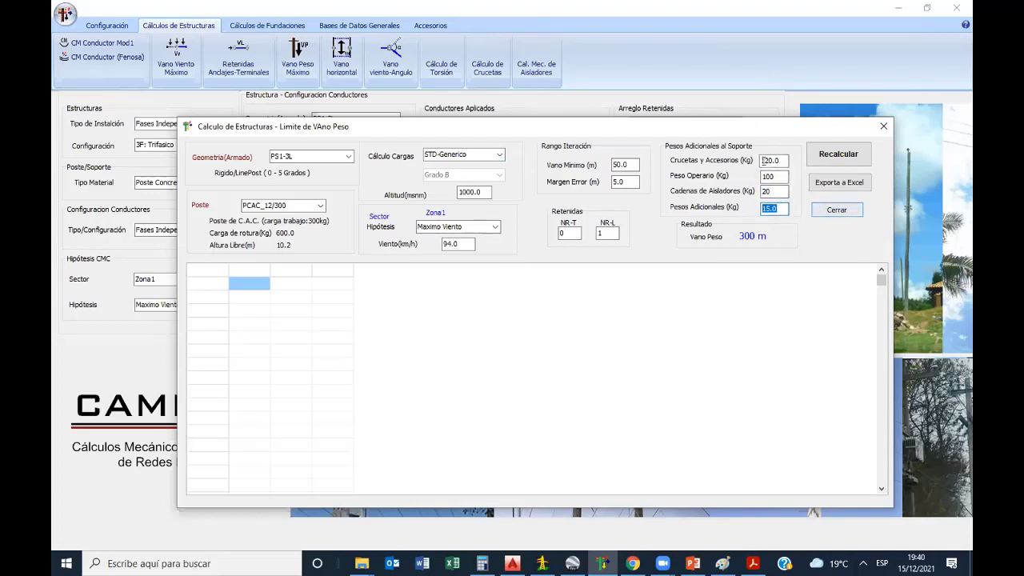
# - Set the number of longitudinal guys (NR-L) to 0 and recalculate the weight span table
pyautogui.doubleClick(607, 233)
pyautogui.write('0')
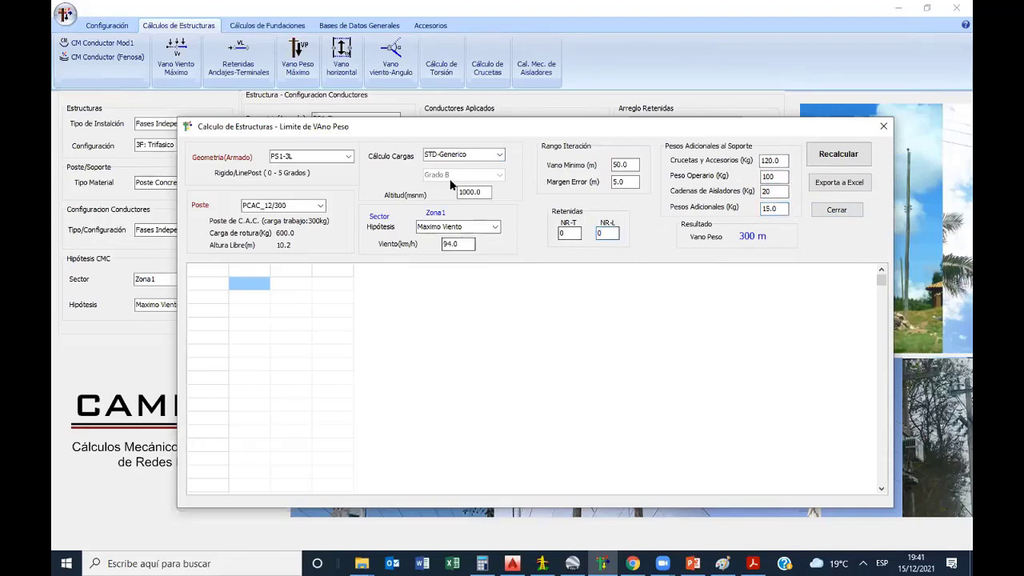
pyautogui.click(841, 154)
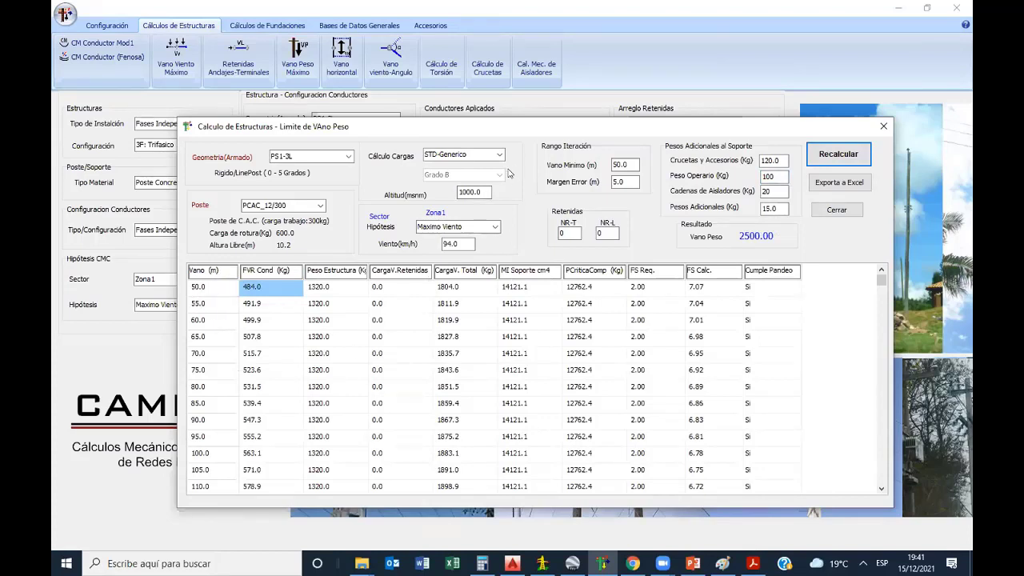
# - Set the iteration error margin to 10 m and recalculate the weight span table
pyautogui.doubleClick(614, 164)
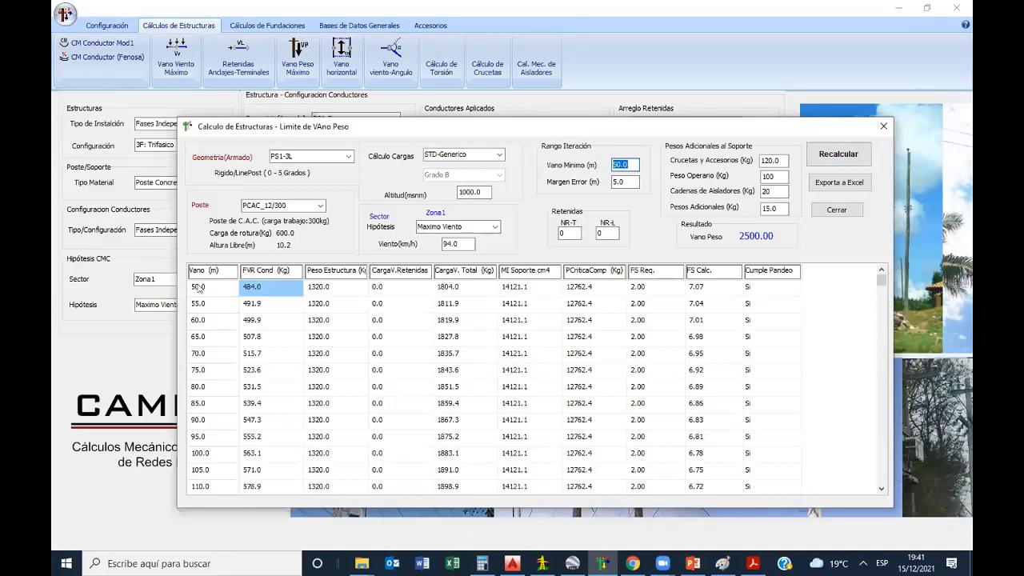
pyautogui.click(628, 182)
pyautogui.write('10')
pyautogui.click(824, 158)
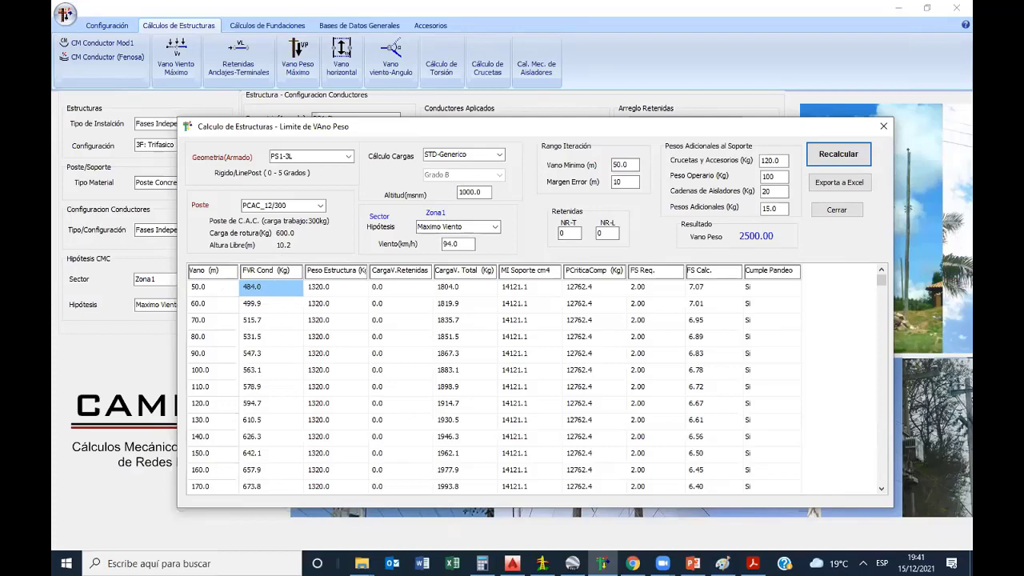
# - Compare the vertical loads formula on the PowerPoint slide with the first-row structure weight and the crossarm and accessories weight in CAMRELT
pyautogui.click(693, 563)
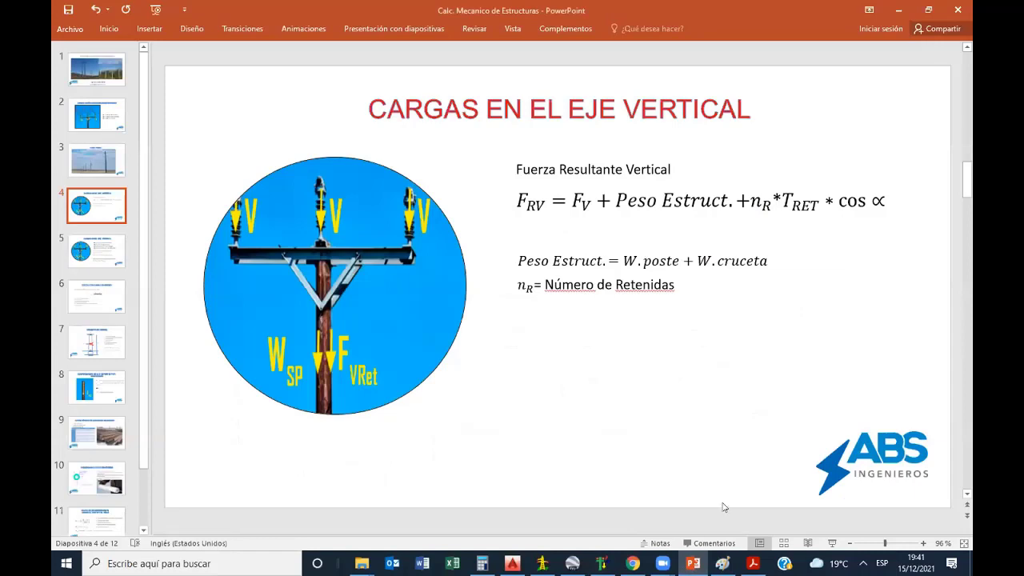
pyautogui.click(602, 563)
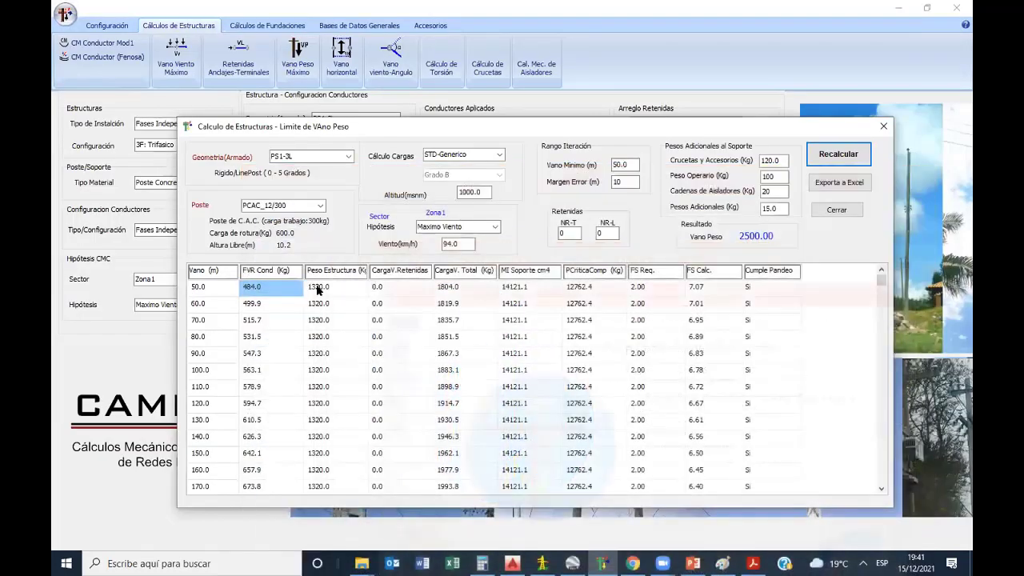
pyautogui.click(319, 290)
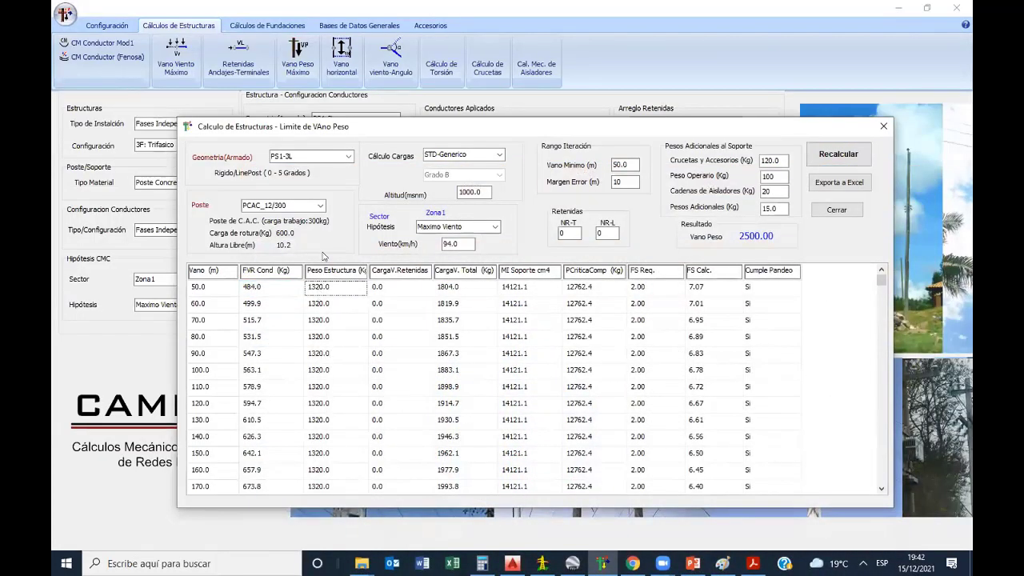
pyautogui.click(319, 288)
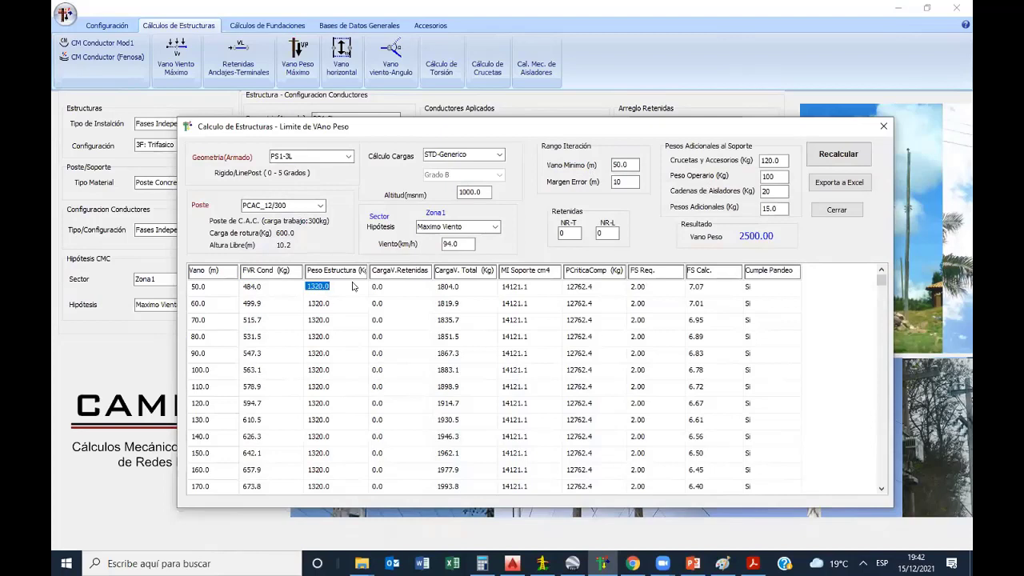
pyautogui.click(773, 160)
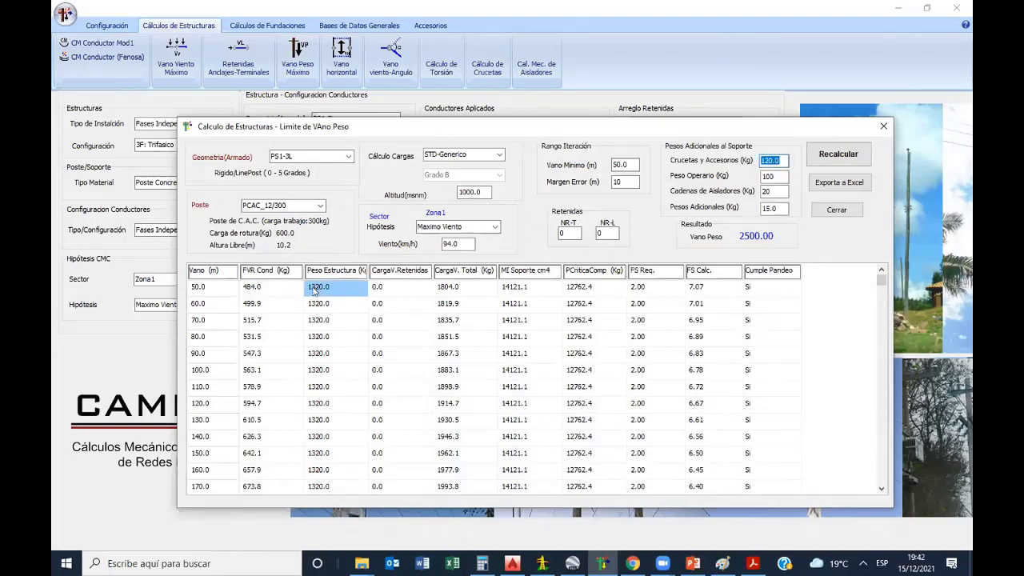
# - Close the weight span calculation, open the supports database, and locate the PCAC_12/300 pole among the concrete poles
pyautogui.click(883, 126)
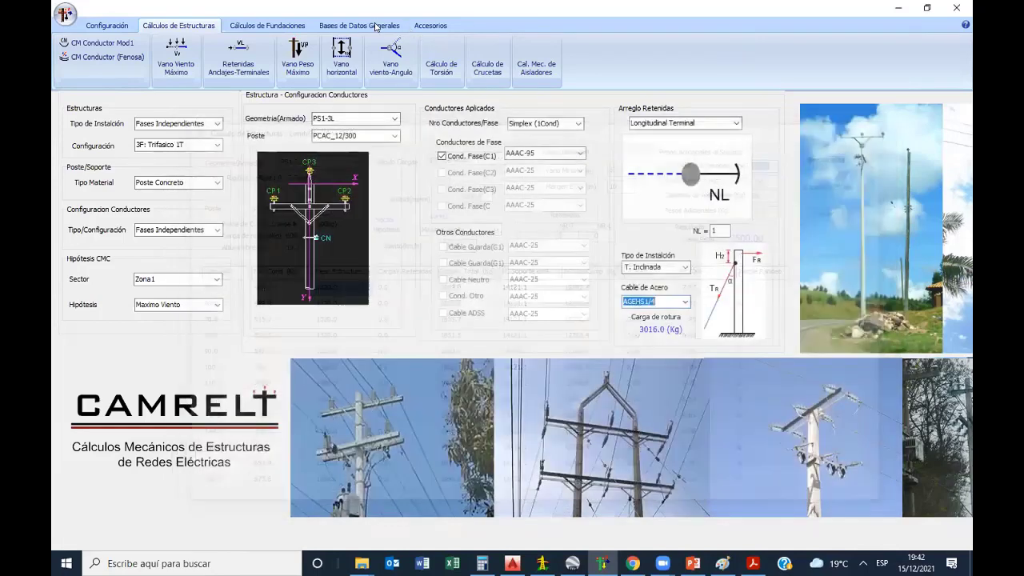
pyautogui.click(396, 26)
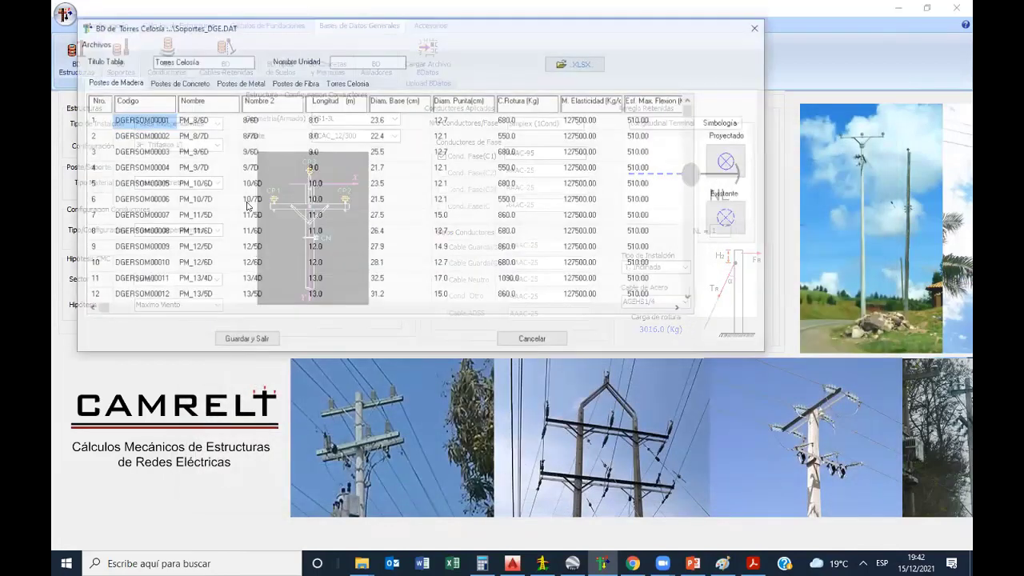
pyautogui.click(177, 81)
pyautogui.click(244, 263)
pyautogui.press('Down')
pyautogui.press('Down')
pyautogui.press('Down')
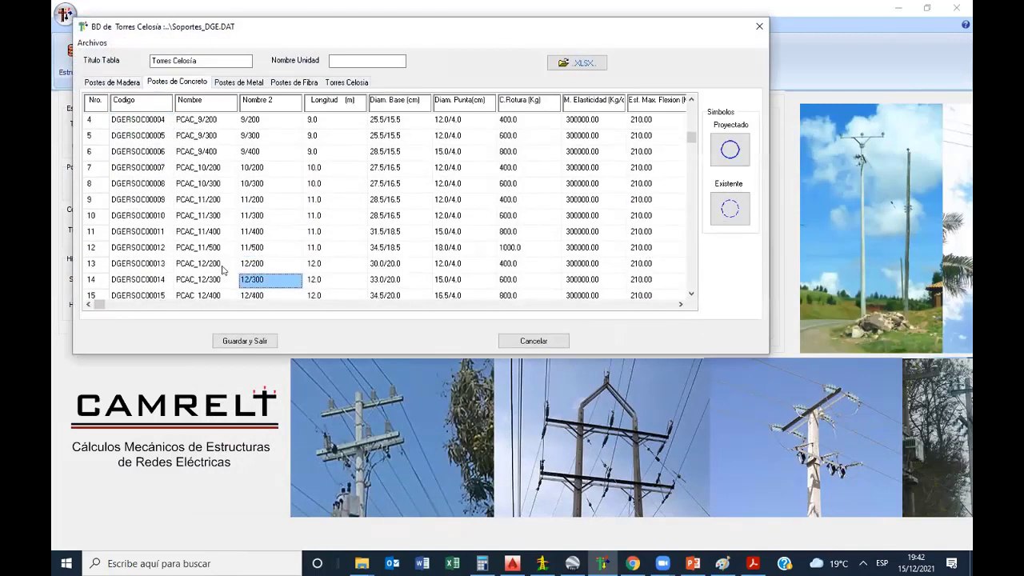
pyautogui.click(292, 265)
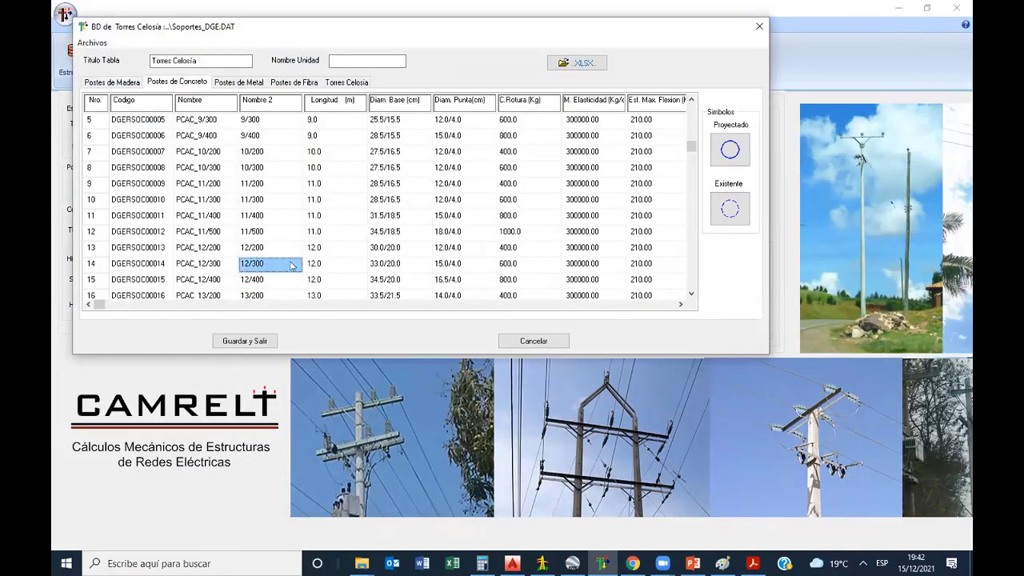
# - Check the weight of the PCAC_12/300 pole in its database row, and leave the database without saving
pyautogui.press('Right')
pyautogui.press('Right')
pyautogui.press('Right')
pyautogui.press('Right')
pyautogui.press('Right')
pyautogui.press('Right')
pyautogui.press('Right')
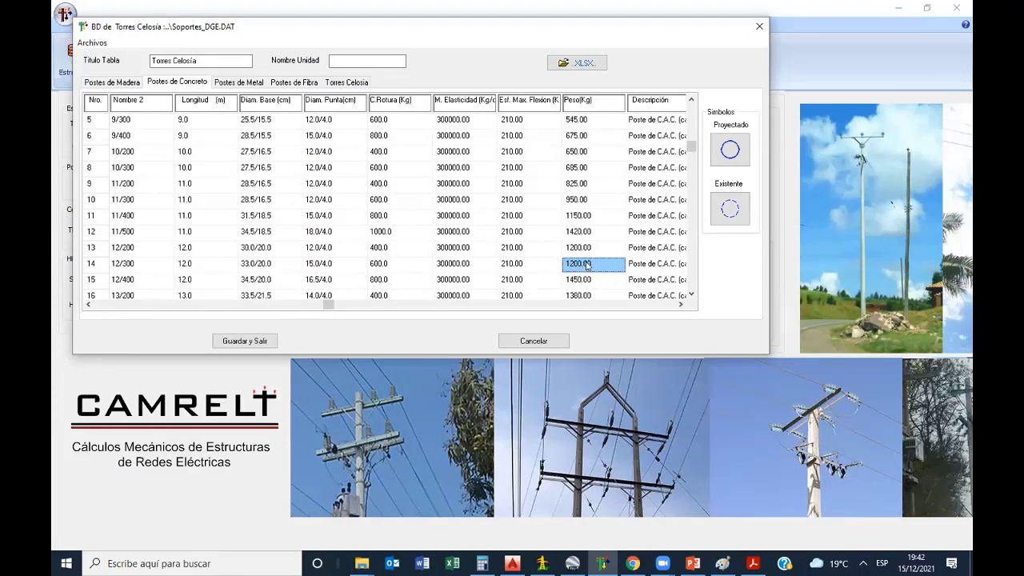
pyautogui.click(541, 341)
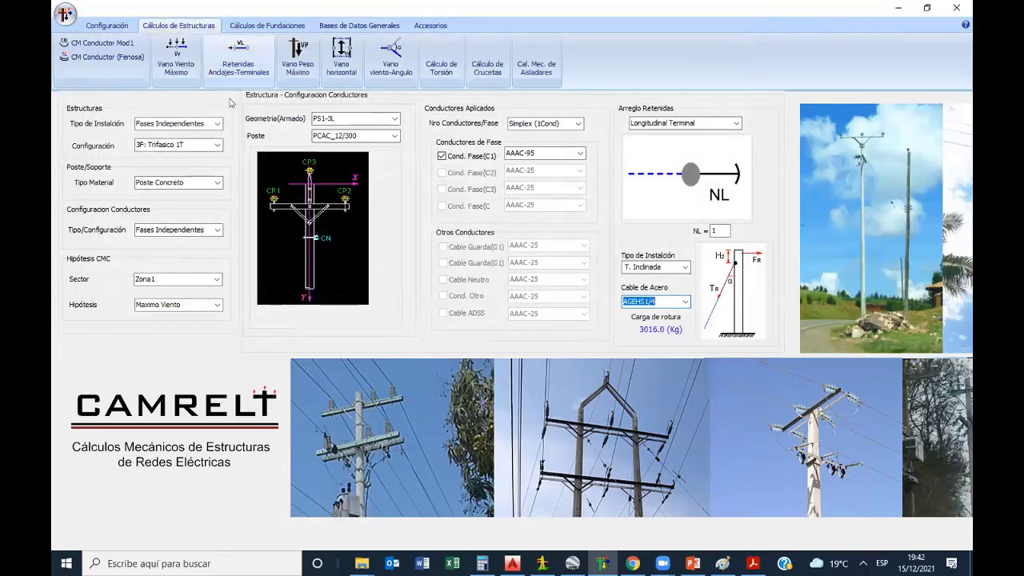
# - Reopen the maximum weight span calculation, set the longitudinal guys (NR-L) to 0, and recalculate the table
pyautogui.click(298, 57)
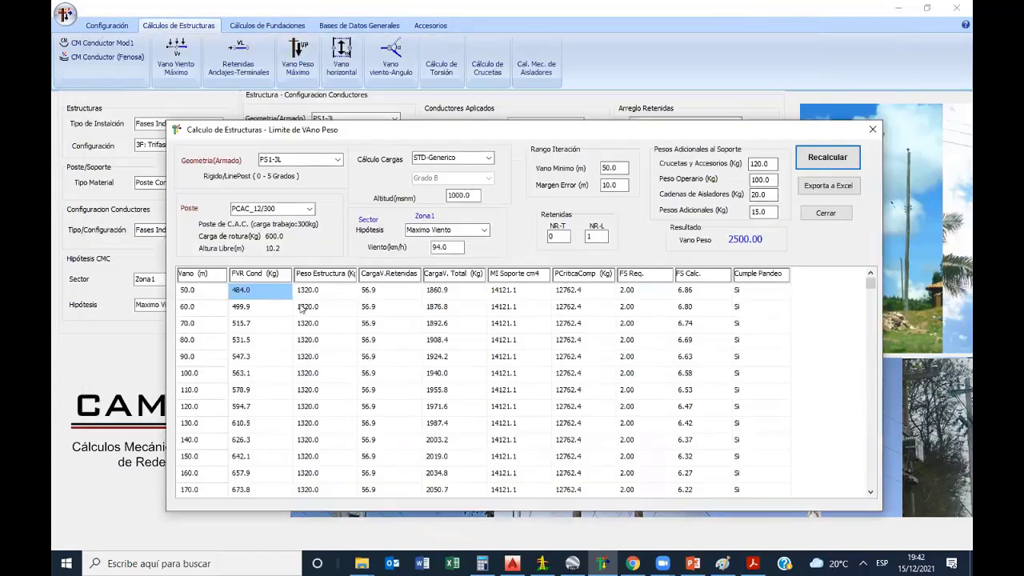
pyautogui.click(314, 292)
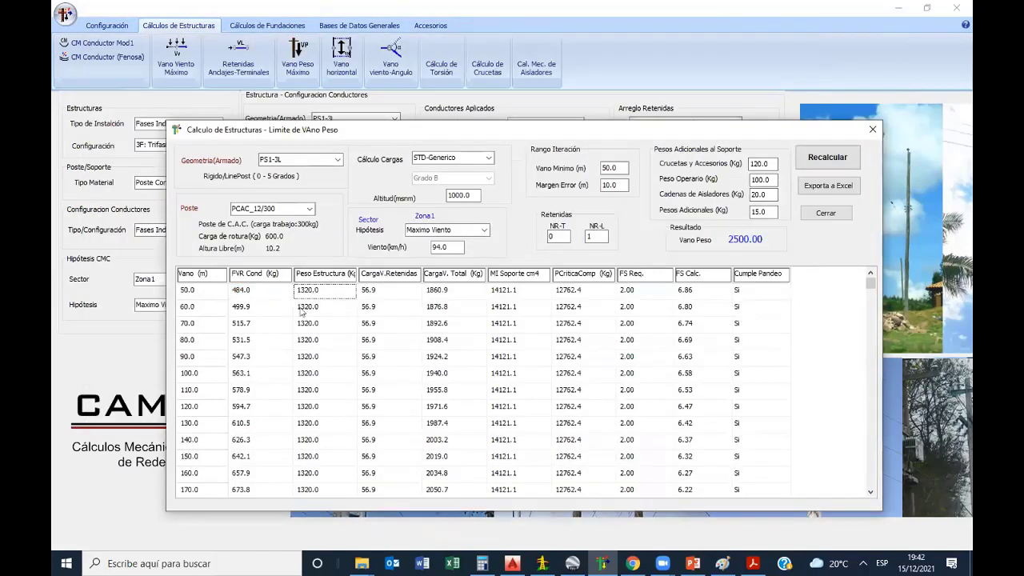
pyautogui.click(597, 237)
pyautogui.press('BackSpace')
pyautogui.write('0')
pyautogui.click(841, 162)
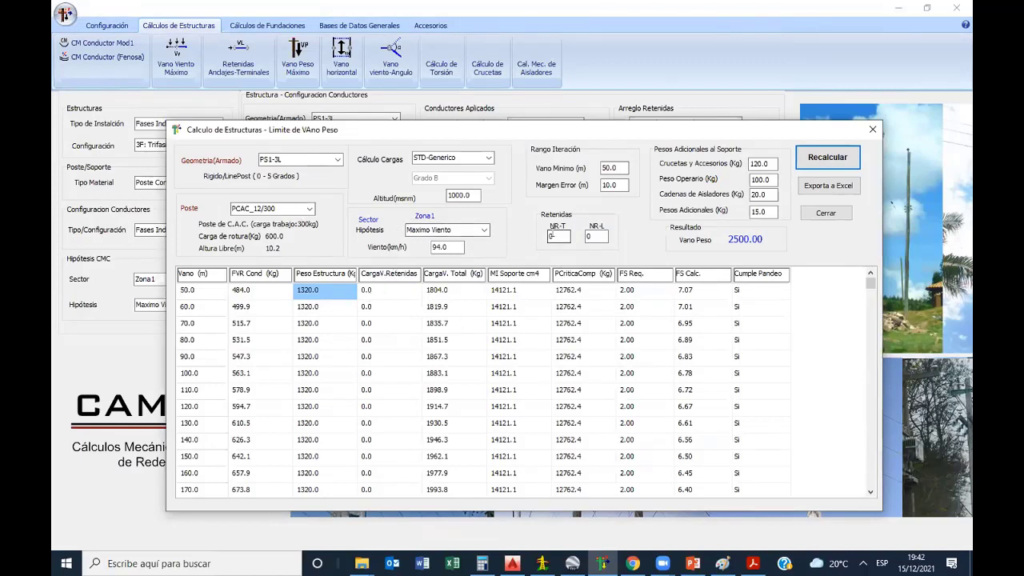
# - Examine the transverse and longitudinal guy counts, and check them against the resultant vertical force formula on the PowerPoint slide
pyautogui.doubleClick(557, 236)
pyautogui.doubleClick(598, 235)
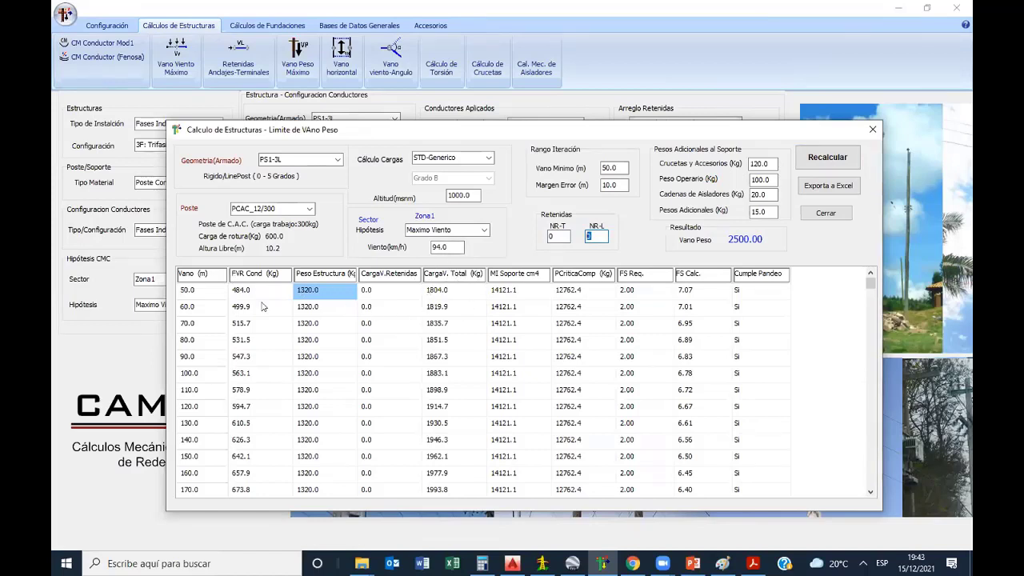
pyautogui.click(693, 564)
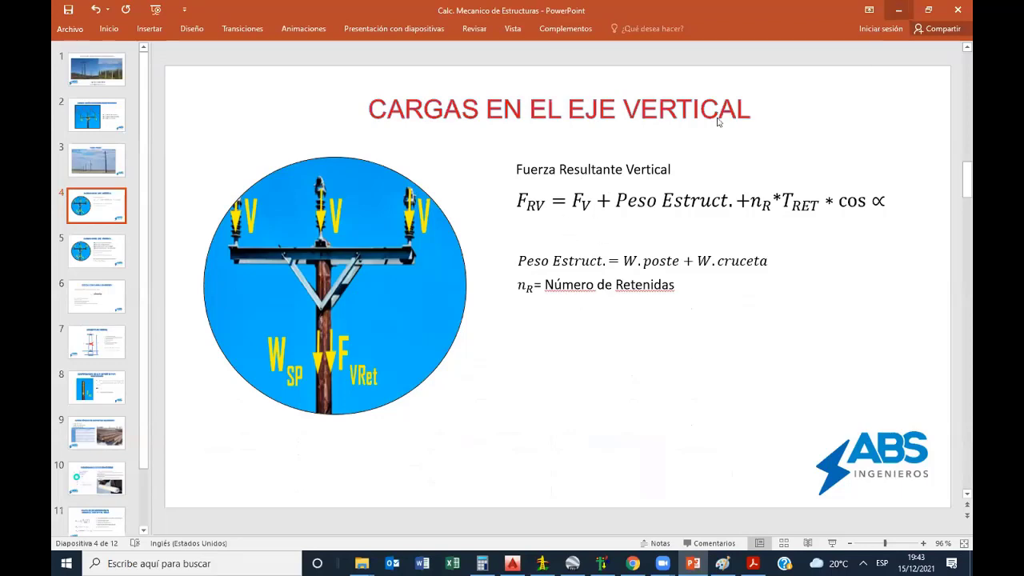
pyautogui.hotkey('alt', 'Tab')
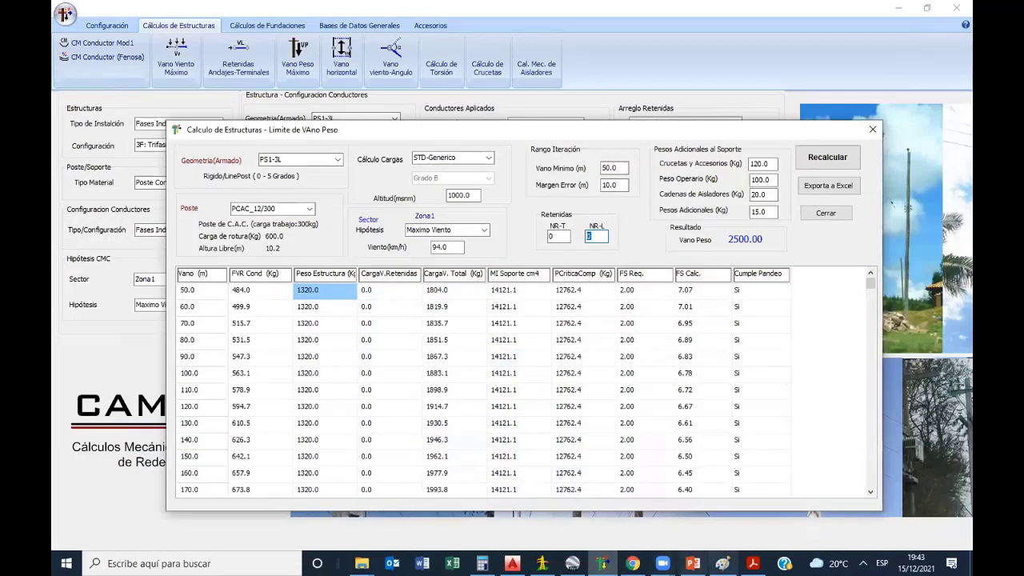
# - Add 484 and 1320 in Calculator, and compare the sum with the total vertical load of the 50 m span
pyautogui.click(483, 563)
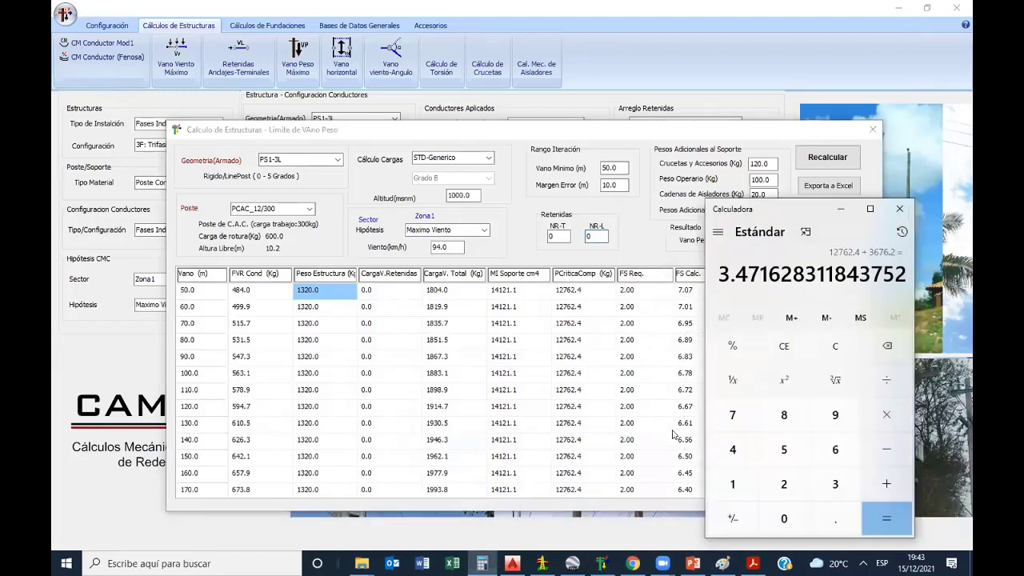
pyautogui.press('Escape')
pyautogui.write('484')
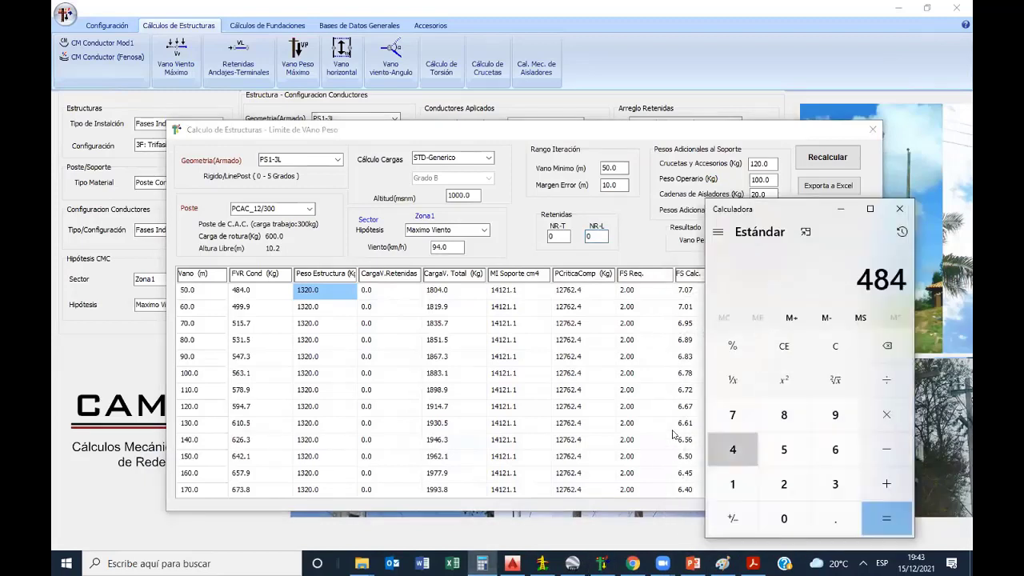
pyautogui.write(' + 1320')
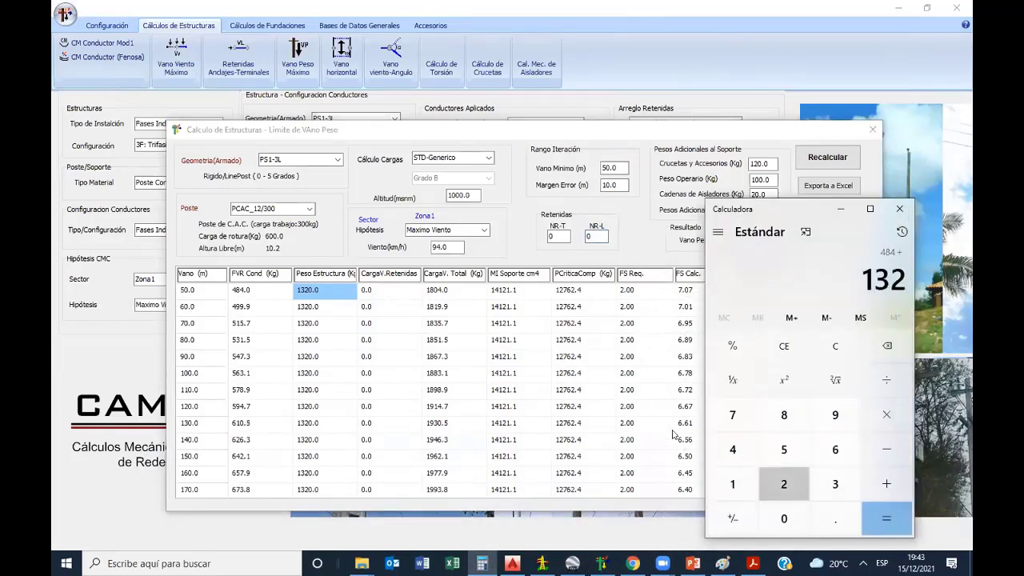
pyautogui.press('Return')
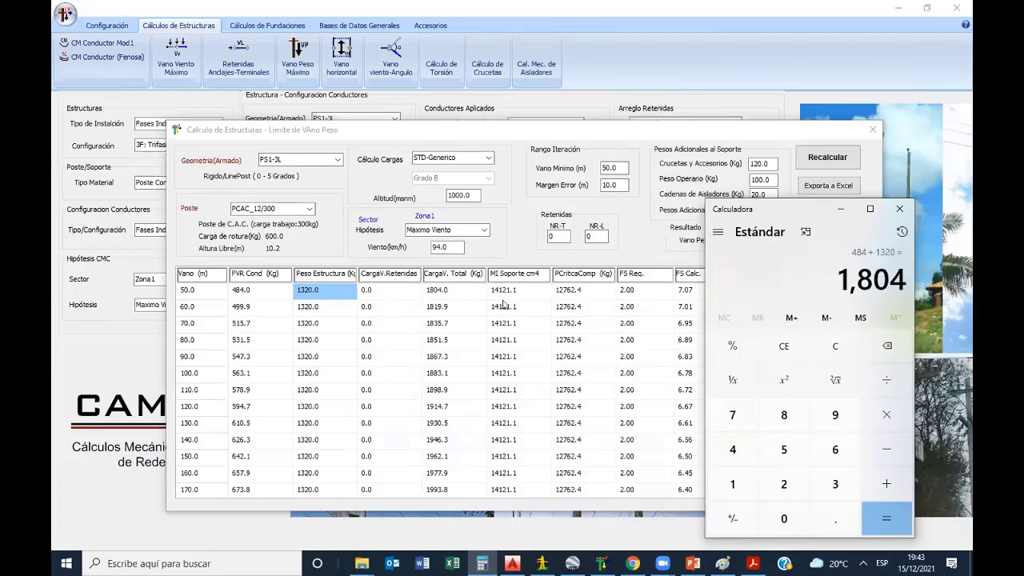
pyautogui.click(446, 293)
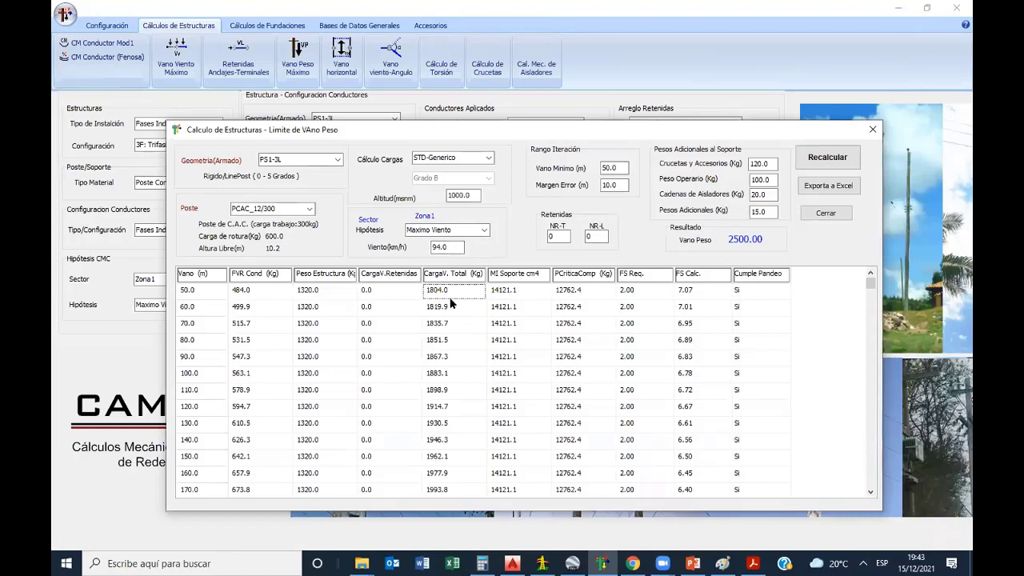
# - Examine the 50 m span's moment of inertia and critical compression load alongside the PowerPoint slides on moment of inertia and compression verification
pyautogui.click(506, 292)
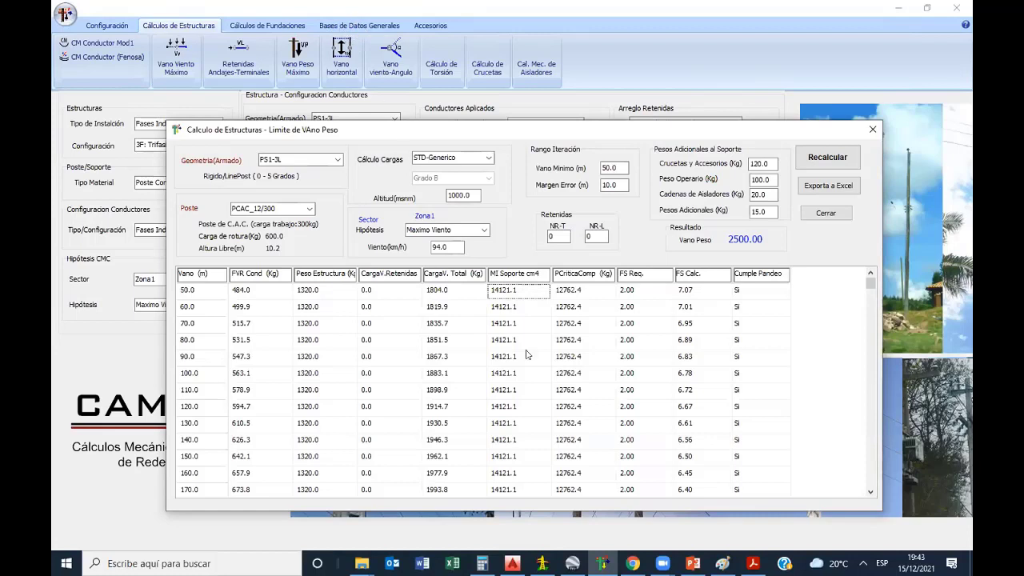
pyautogui.doubleClick(513, 291)
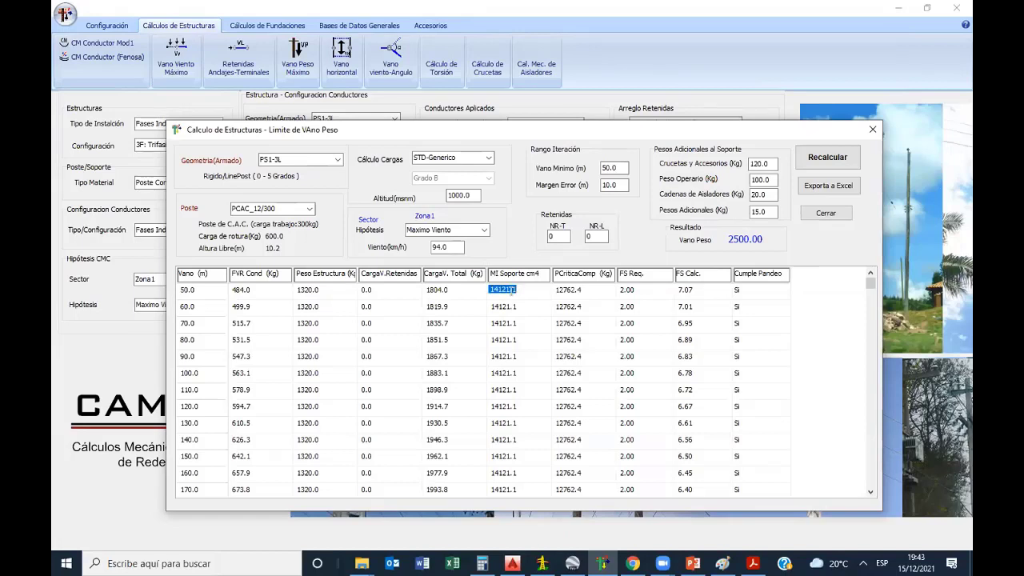
pyautogui.click(575, 292)
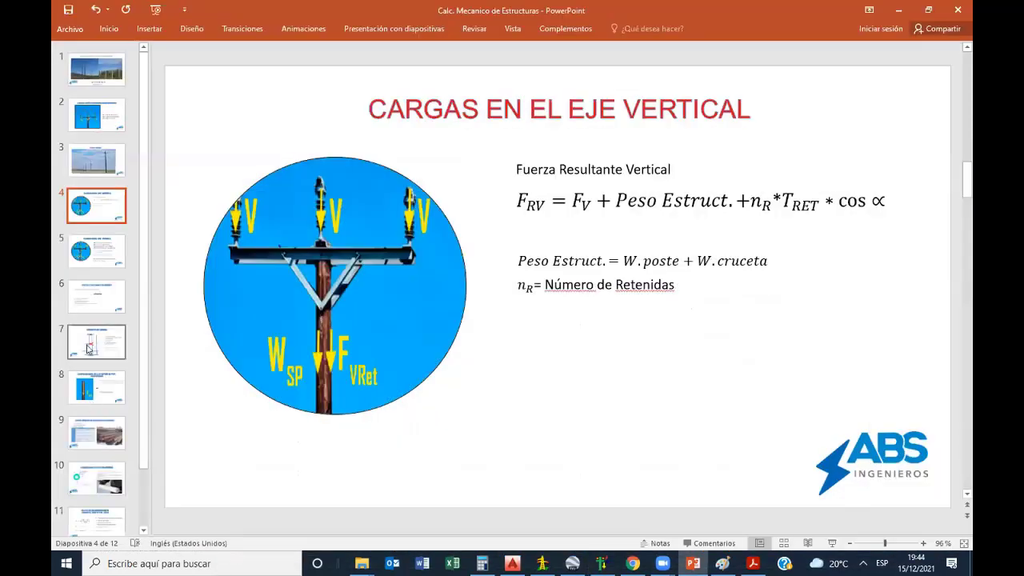
pyautogui.click(89, 349)
pyautogui.click(111, 296)
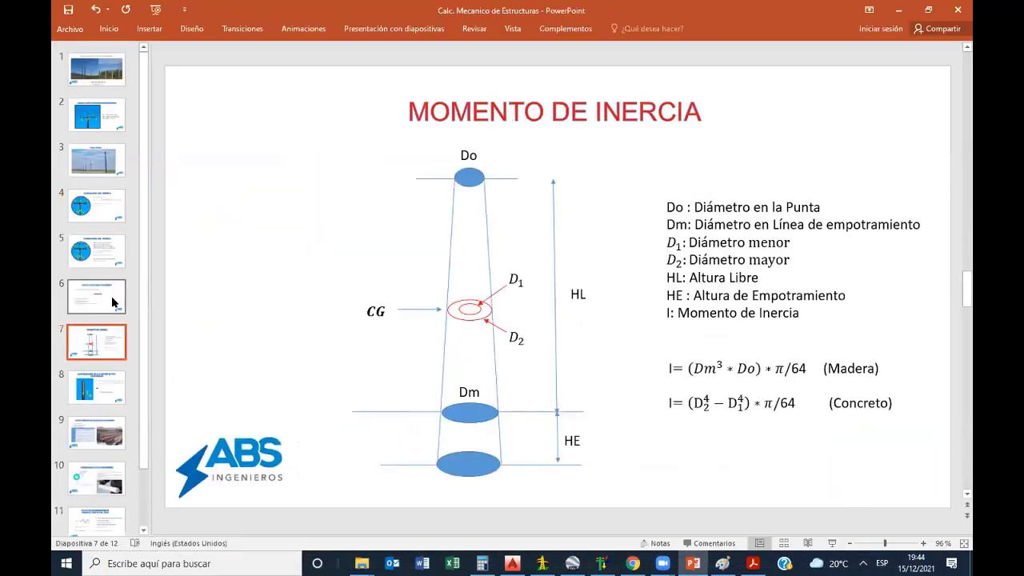
pyautogui.click(96, 387)
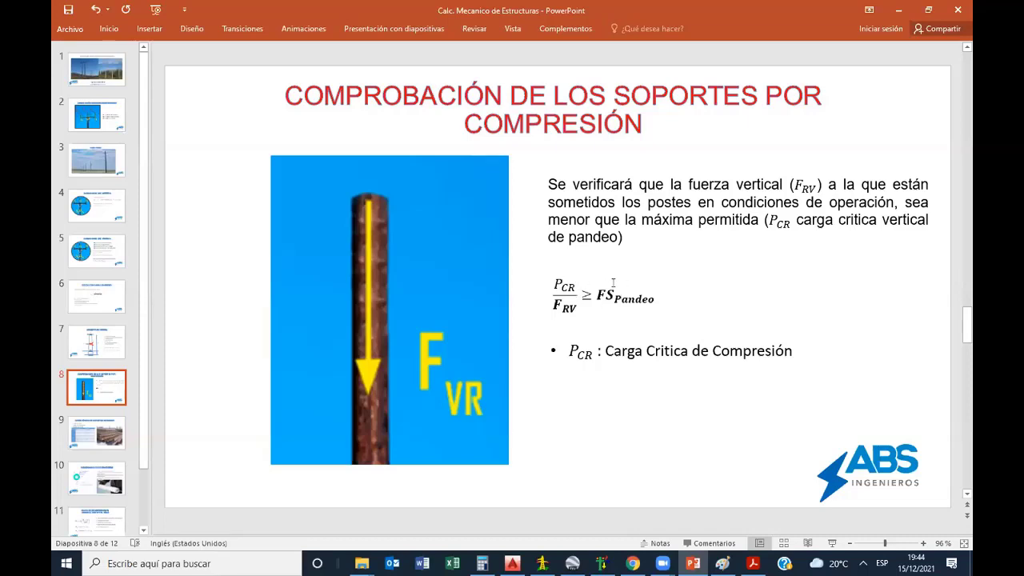
pyautogui.click(903, 9)
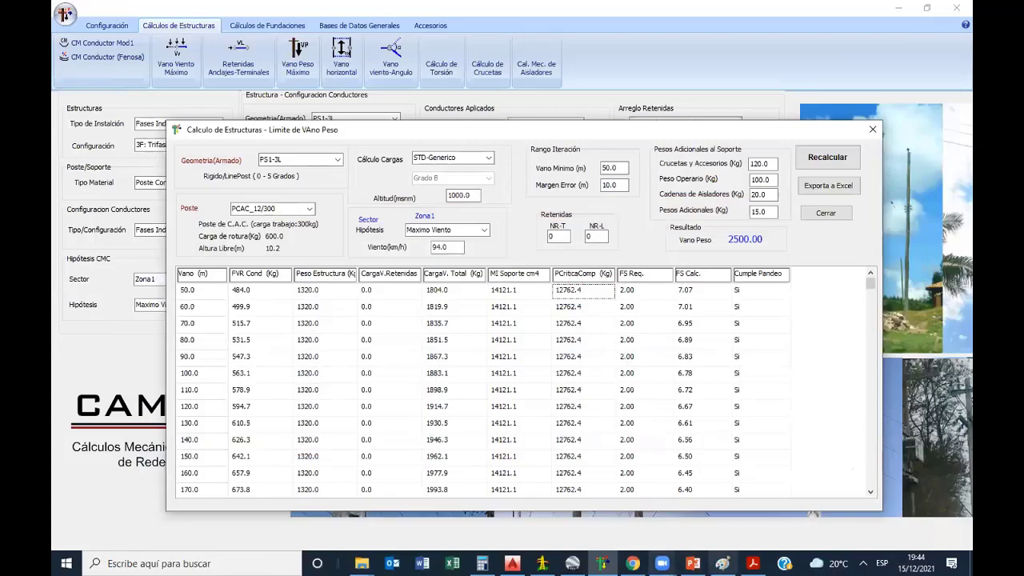
# - Divide the critical compression load 12762.4 by the total vertical load 1804 in Calculator
pyautogui.click(483, 563)
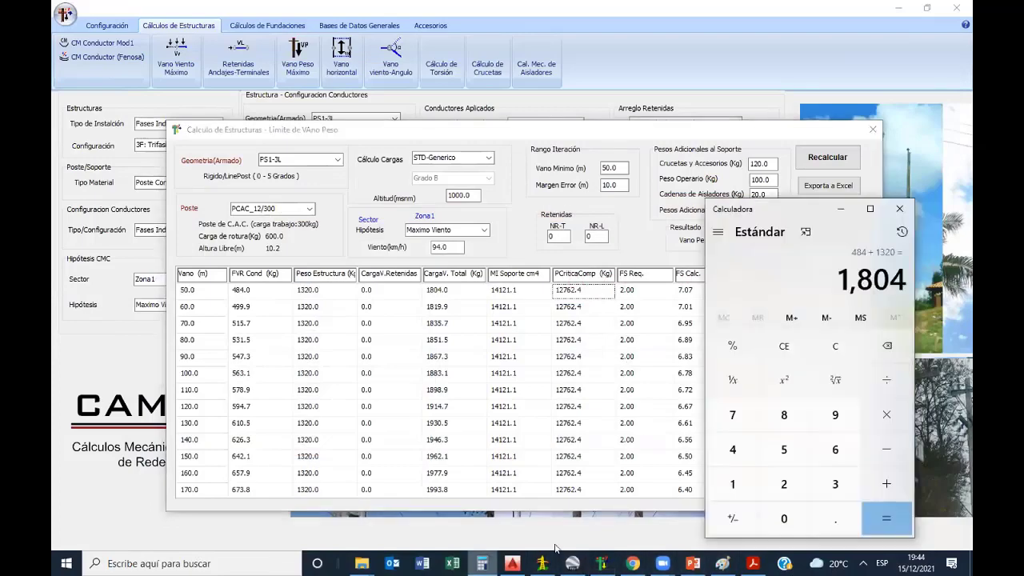
pyautogui.click(596, 135)
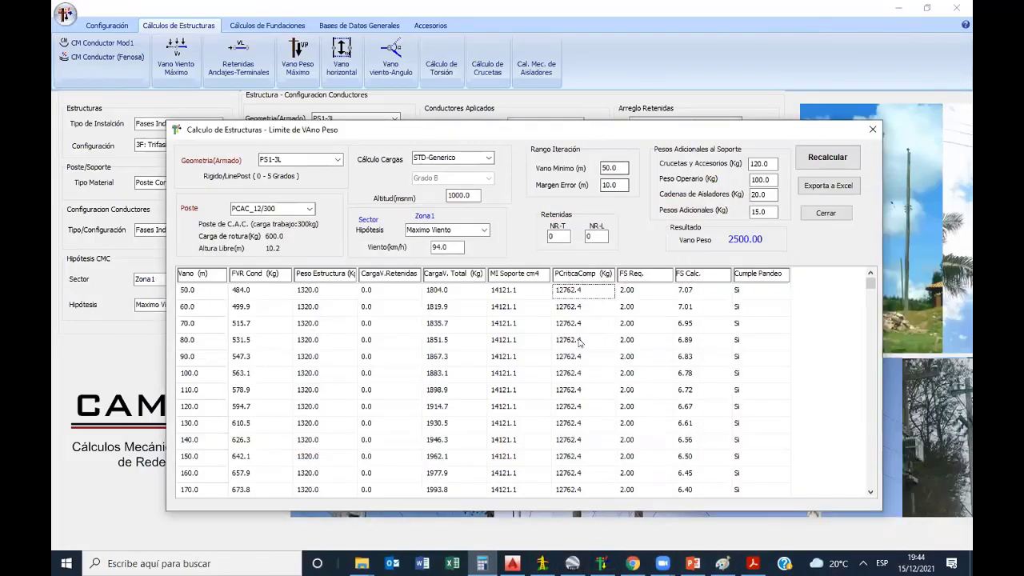
pyautogui.click(483, 563)
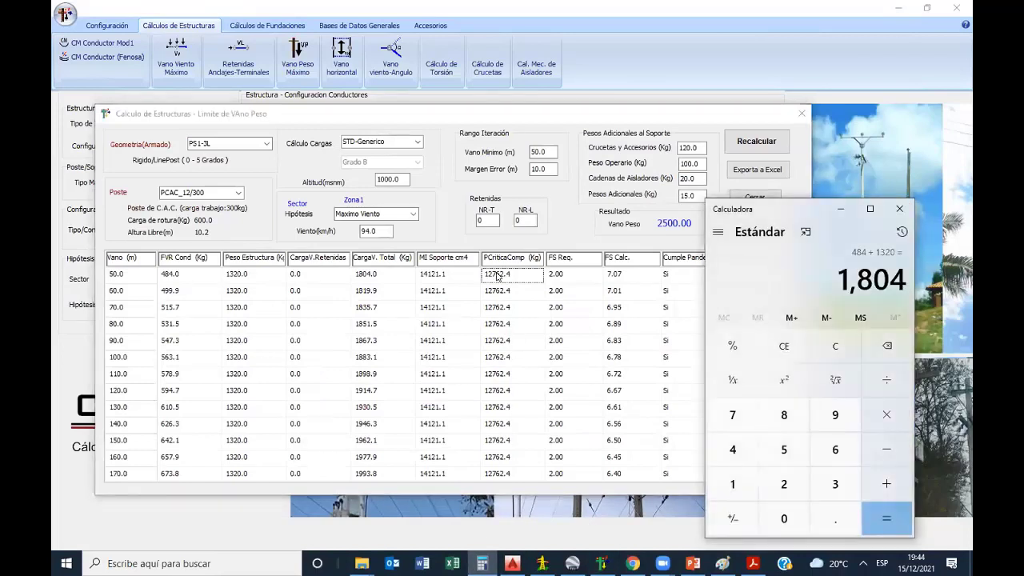
pyautogui.press('Escape')
pyautogui.write('12')
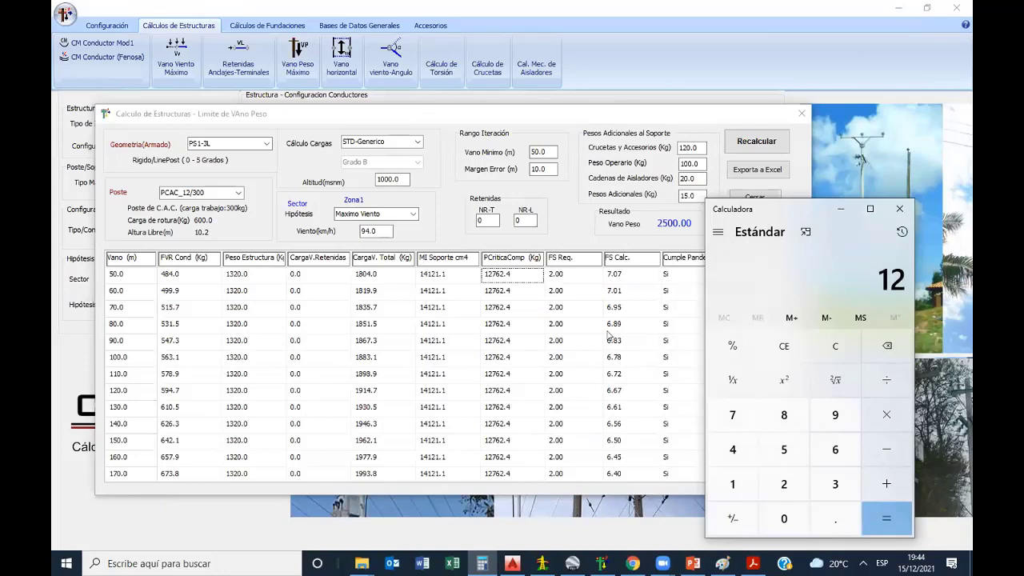
pyautogui.write('762')
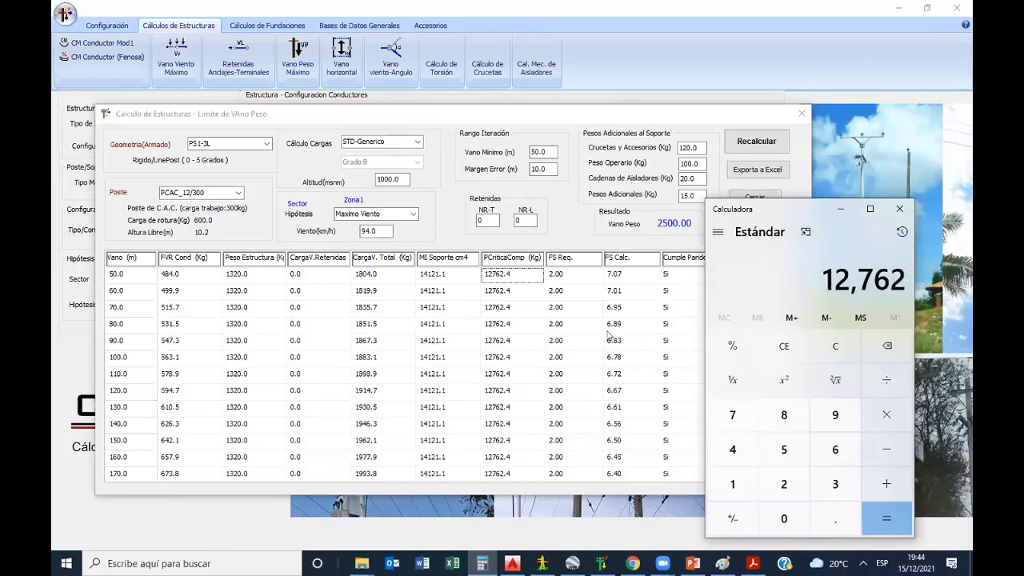
pyautogui.write('.4 ')
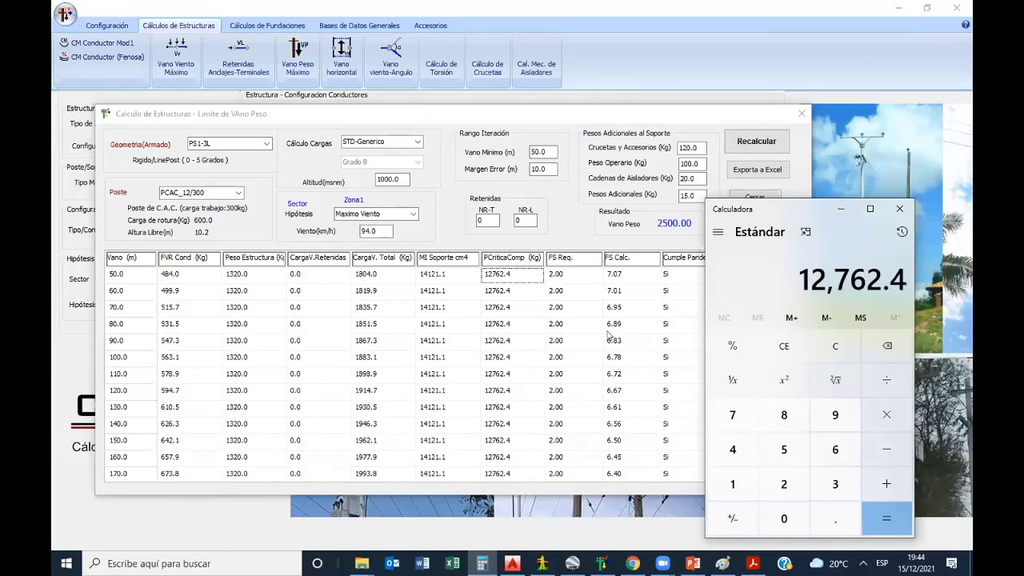
pyautogui.write('+ 1,8')
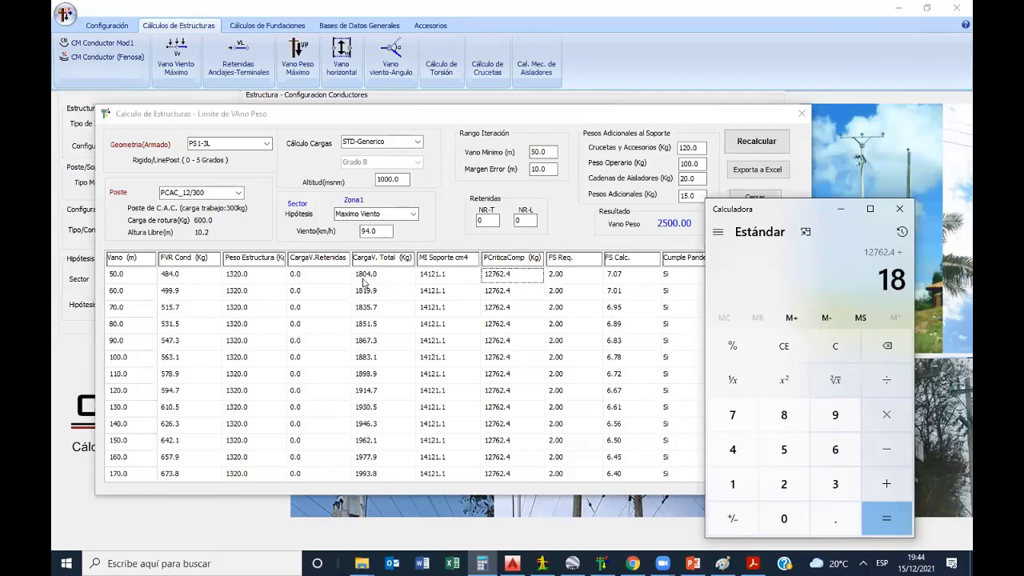
pyautogui.write('04')
pyautogui.press('Return')
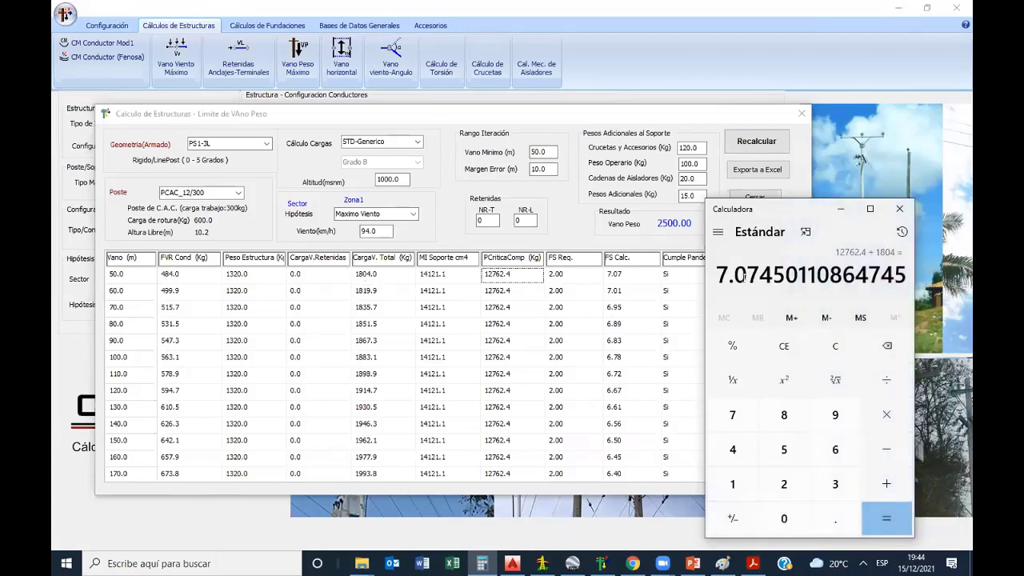
# - Check the quotient against the slide's compression formula and the 50 m span's calculated safety factor and buckling compliance
pyautogui.moveTo(759, 275); pyautogui.dragTo(717, 274)
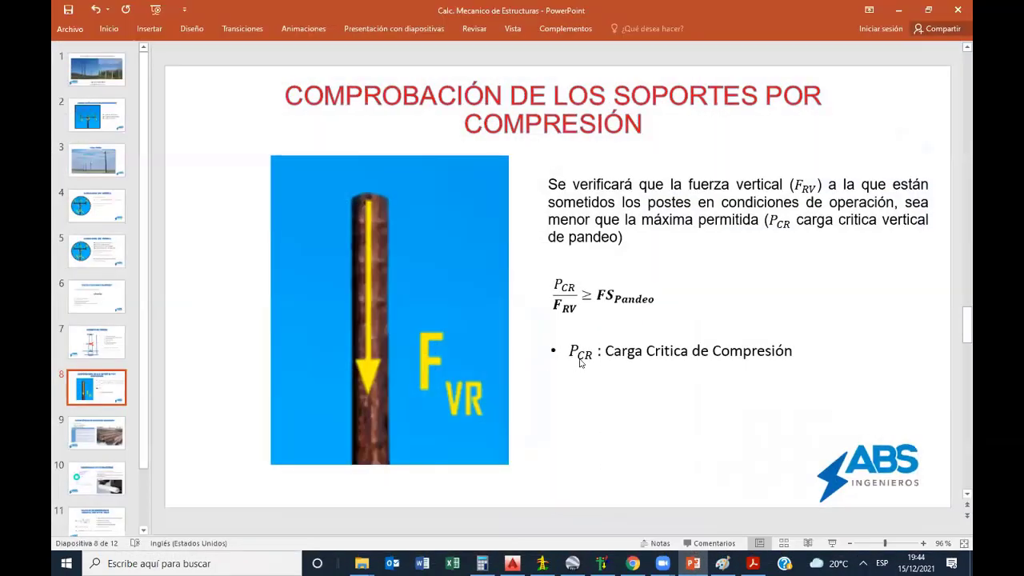
pyautogui.click(898, 10)
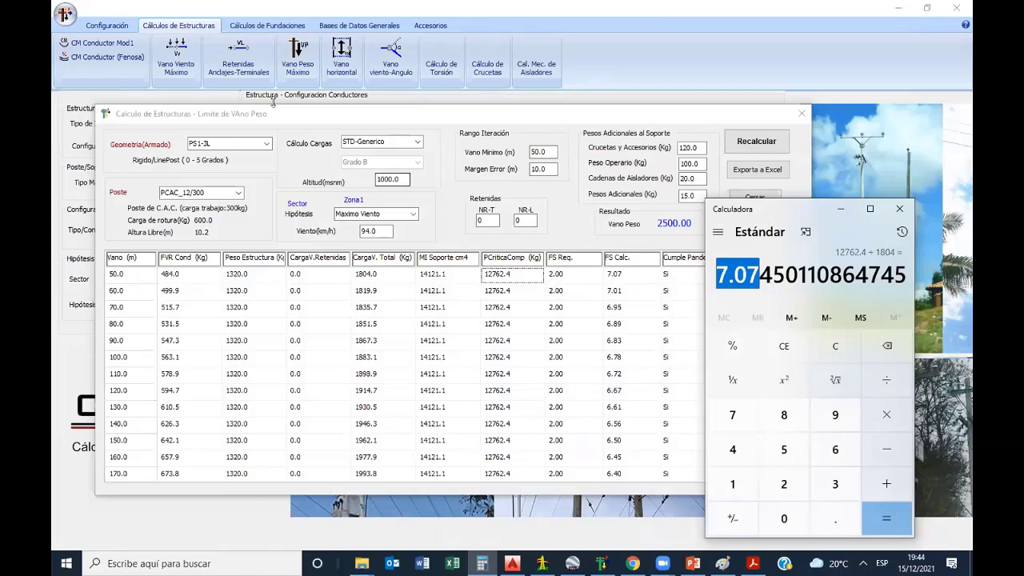
pyautogui.click(614, 276)
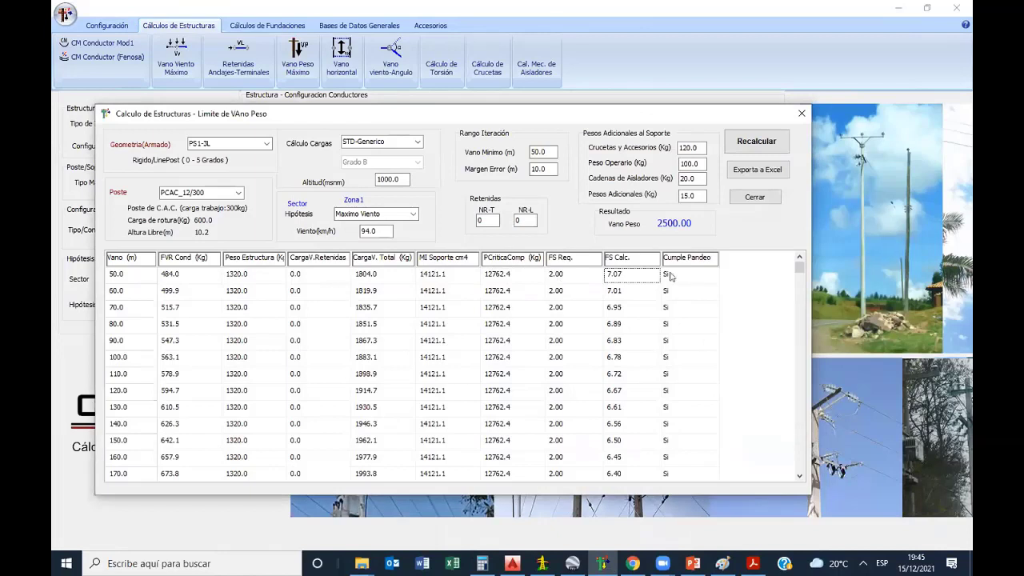
pyautogui.click(671, 274)
# - Go through the spans from 60 to 110 m, and examine the 110 m row's loads, safety factor and buckling compliance
pyautogui.click(166, 292)
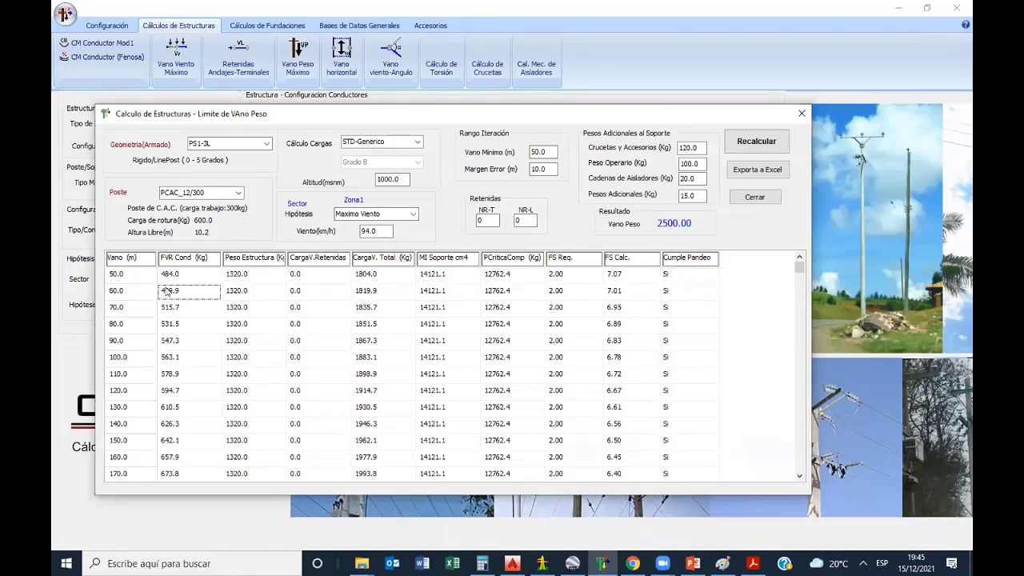
pyautogui.press('Down')
pyautogui.press('Down')
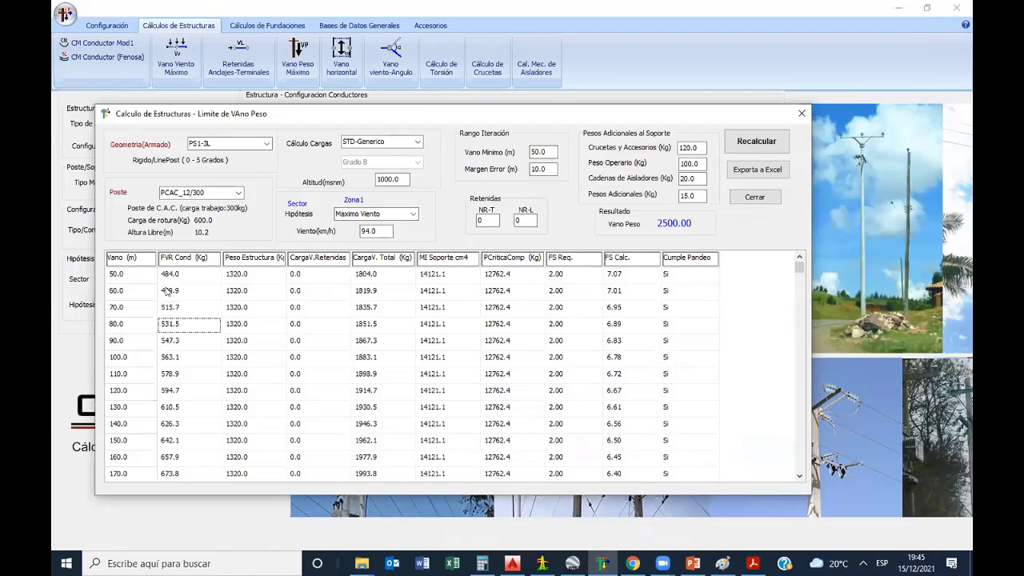
pyautogui.press('Down')
pyautogui.press('Down')
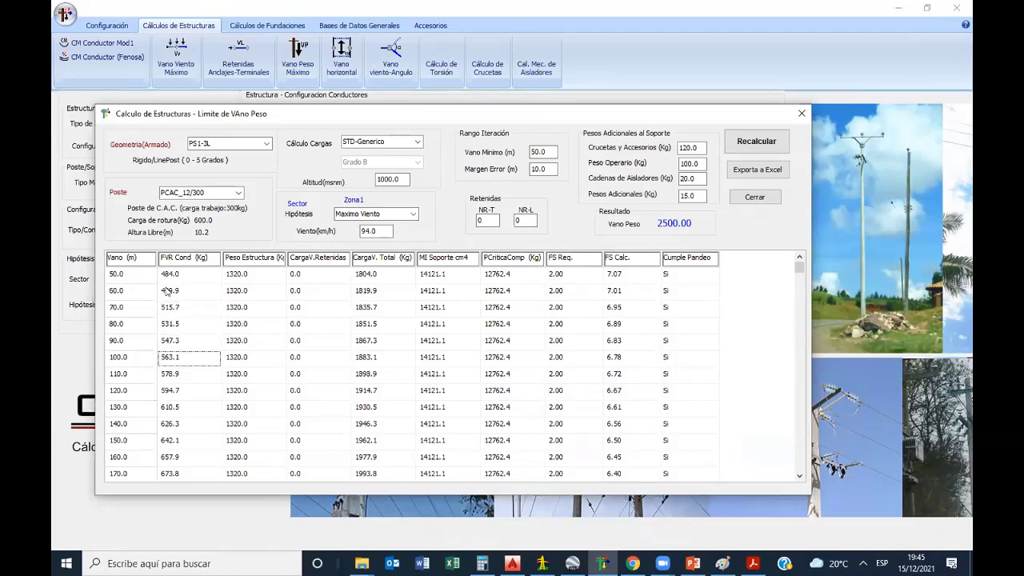
pyautogui.press('Down')
pyautogui.press('Right')
pyautogui.press('Right')
pyautogui.press('Right')
pyautogui.press('Right')
pyautogui.press('Right')
pyautogui.press('Right')
pyautogui.press('Right')
pyautogui.press('Right')
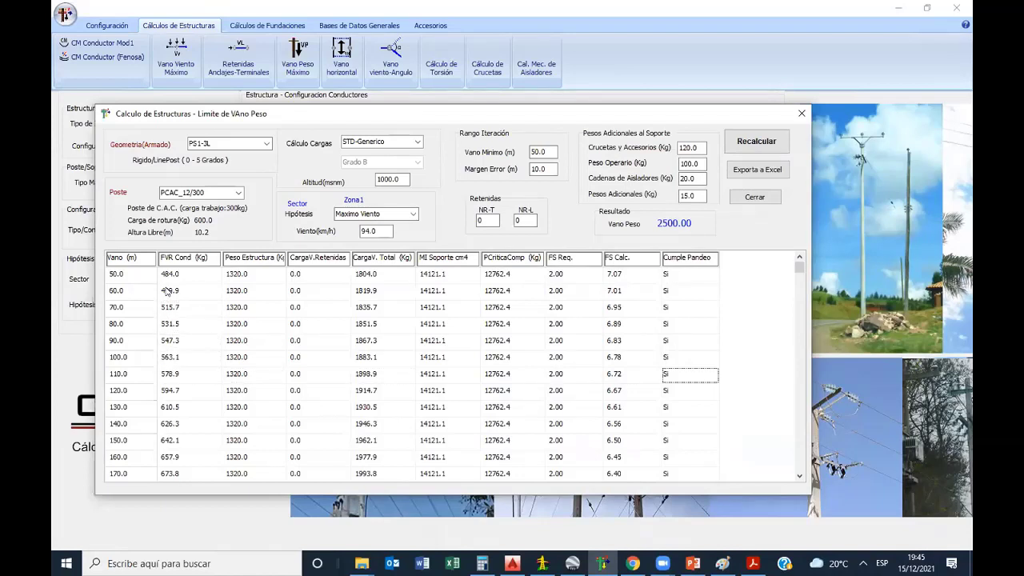
pyautogui.press('Left')
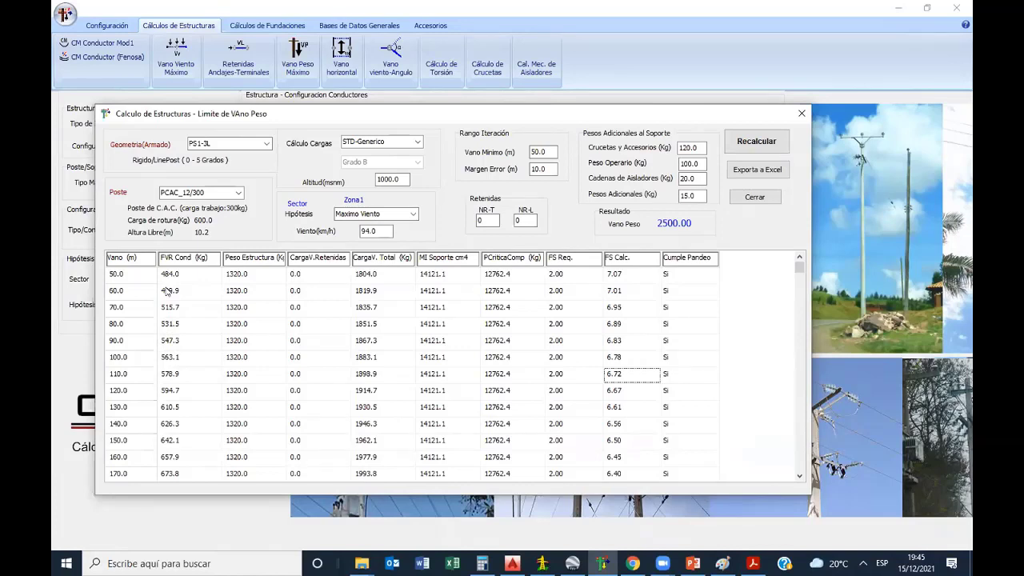
# - Go through the spans from 120 to 2500 m, and examine the 2500 m row's loads, safety factor and buckling compliance
pyautogui.press('Down')
pyautogui.press('Down')
pyautogui.press('Down')
pyautogui.press('Down')
pyautogui.press('Down')
pyautogui.press('Down')
pyautogui.press('Down')
pyautogui.press('Down')
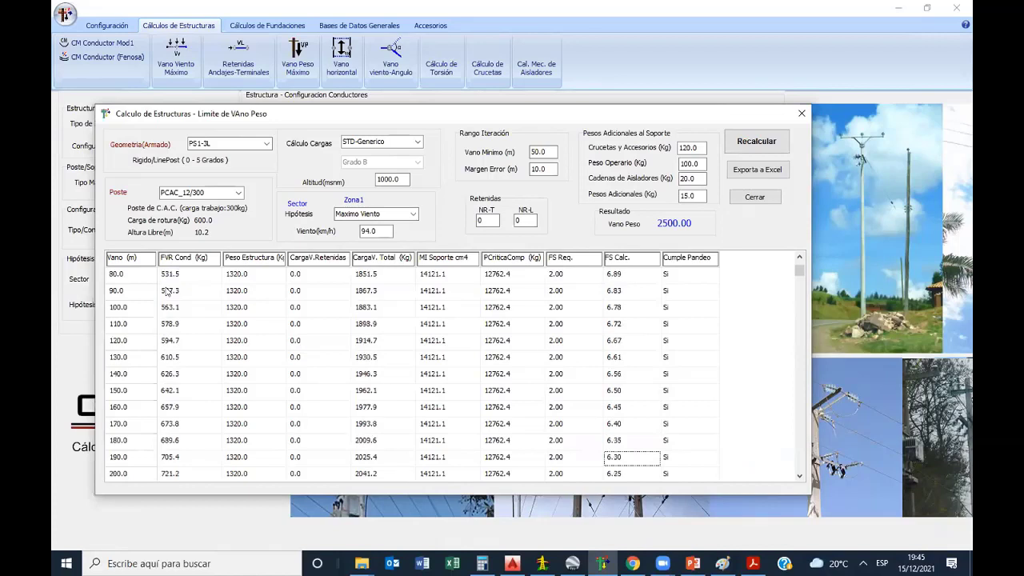
pyautogui.press('Down')
pyautogui.press('Down')
pyautogui.press('Down')
pyautogui.press('Down')
pyautogui.press('Down')
pyautogui.press('Down')
pyautogui.press('Down')
pyautogui.press('Down')
pyautogui.press('Down')
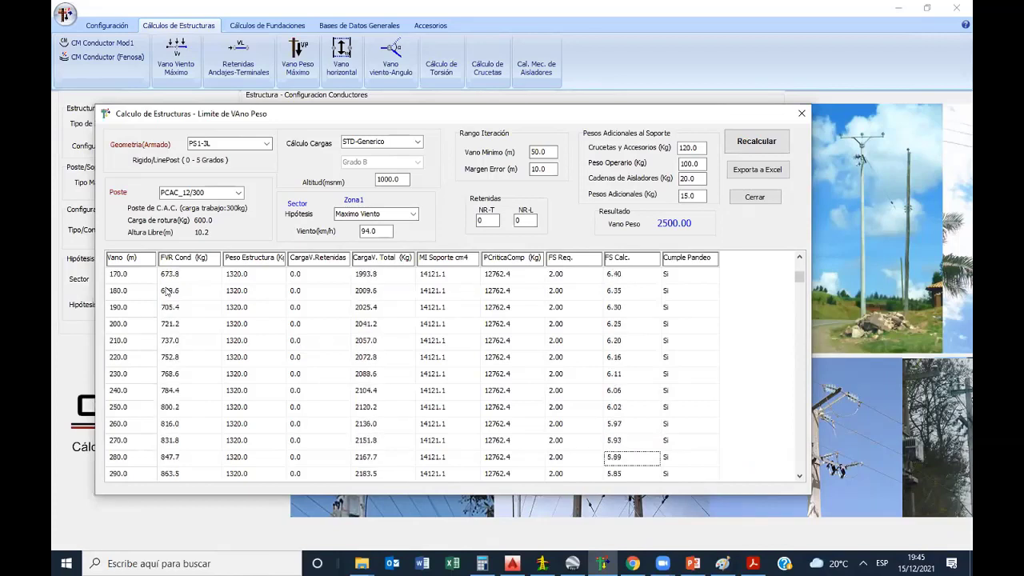
pyautogui.press('Down')
pyautogui.press('Down')
pyautogui.press('Down')
pyautogui.press('Down')
pyautogui.press('Down')
pyautogui.press('Down')
pyautogui.press('Down')
pyautogui.press('Down')
pyautogui.press('Down')
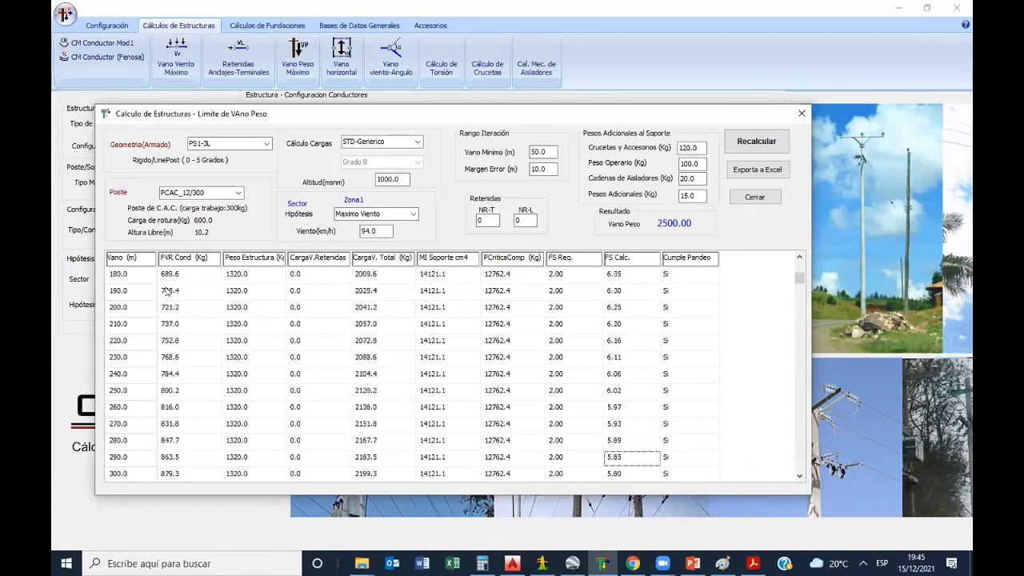
pyautogui.press('Down')
pyautogui.press('Down')
pyautogui.press('Down')
pyautogui.press('Down')
pyautogui.press('Down')
pyautogui.press('Down')
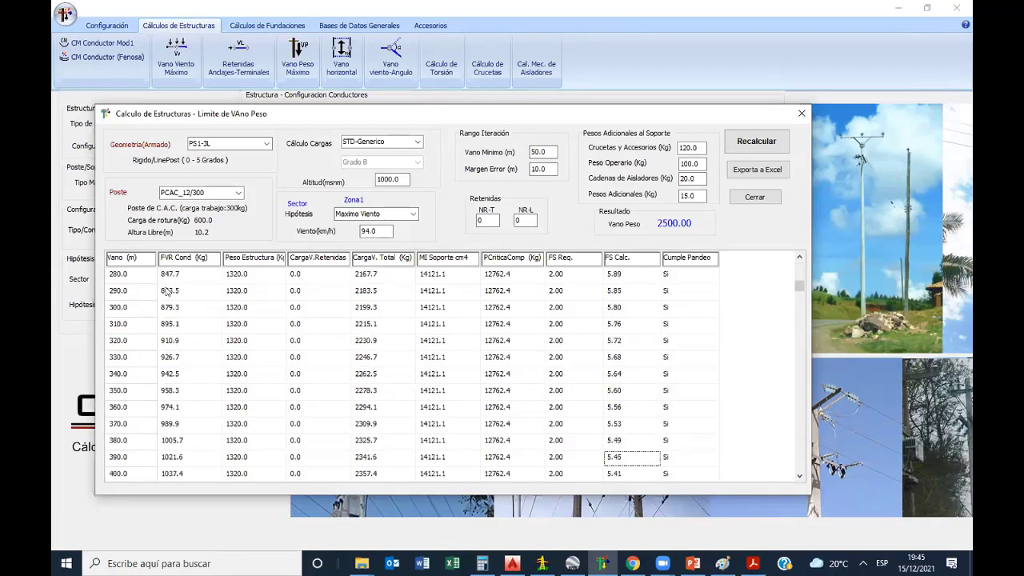
pyautogui.press('Down')
pyautogui.press('Down')
pyautogui.press('Down')
pyautogui.press('Down')
pyautogui.press('Down')
pyautogui.press('Down')
pyautogui.press('Down')
pyautogui.press('Down')
pyautogui.press('Down')
pyautogui.press('Down')
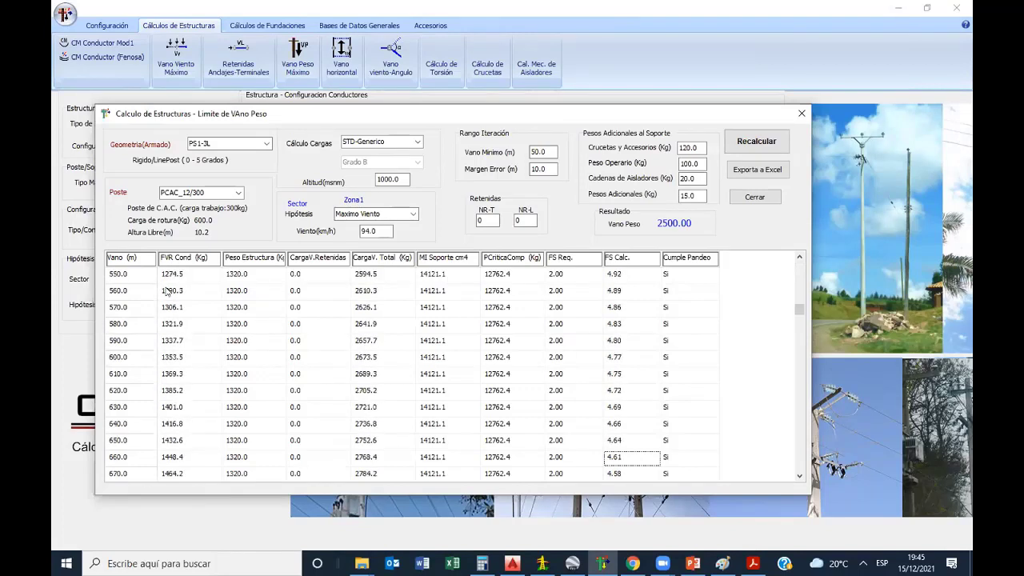
pyautogui.press('Down')
pyautogui.press('Down')
pyautogui.press('Down')
pyautogui.press('Down')
pyautogui.press('Down')
pyautogui.press('Down')
pyautogui.press('Down')
pyautogui.press('Down')
pyautogui.press('Down')
pyautogui.press('Down')
pyautogui.press('Down')
pyautogui.press('Down')
pyautogui.press('Down')
pyautogui.press('Down')
pyautogui.press('Down')
pyautogui.press('Down')
pyautogui.press('Down')
pyautogui.press('Down')
pyautogui.press('Down')
pyautogui.press('Down')
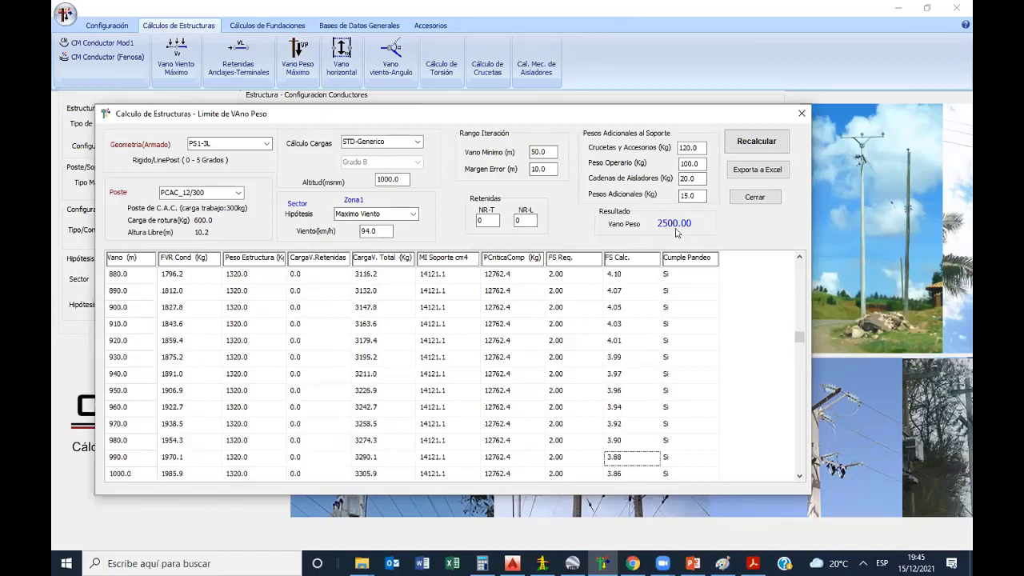
pyautogui.press('Down')
pyautogui.press('Down')
pyautogui.press('Down')
pyautogui.press('Down')
pyautogui.press('Down')
pyautogui.press('Down')
pyautogui.press('Down')
pyautogui.press('Down')
pyautogui.press('Down')
pyautogui.press('Down')
pyautogui.press('Down')
pyautogui.press('Down')
pyautogui.press('Down')
pyautogui.press('Down')
pyautogui.press('Down')
pyautogui.press('Down')
pyautogui.press('Down')
pyautogui.press('Down')
pyautogui.press('Down')
pyautogui.press('Down')
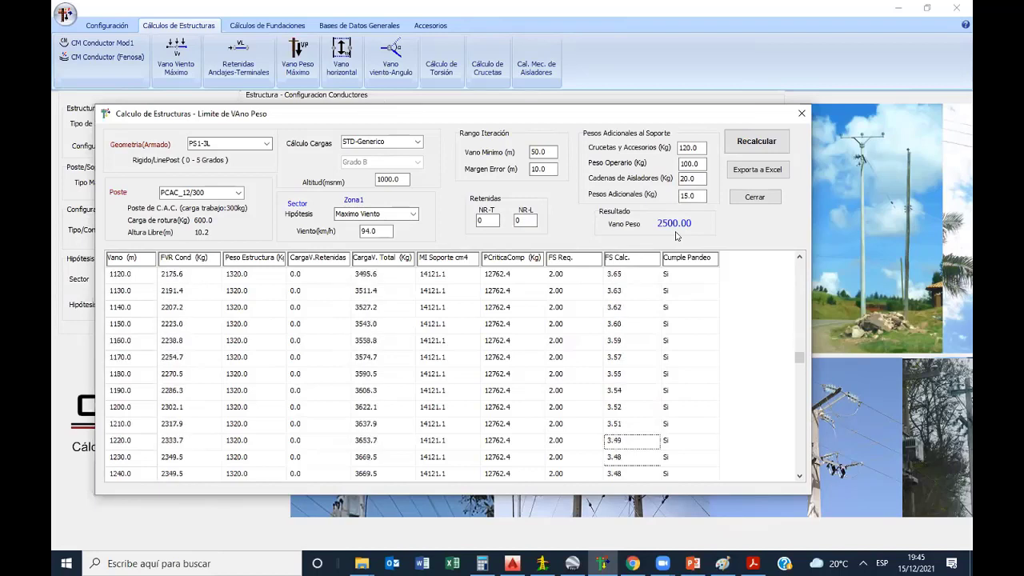
pyautogui.press('Down')
pyautogui.press('Down')
pyautogui.press('Down')
pyautogui.press('Down')
pyautogui.press('Down')
pyautogui.press('Down')
pyautogui.press('Down')
pyautogui.press('Down')
pyautogui.press('Down')
pyautogui.press('Down')
pyautogui.press('Down')
pyautogui.press('Down')
pyautogui.press('Down')
pyautogui.press('Down')
pyautogui.press('Down')
pyautogui.press('Down')
pyautogui.press('Down')
pyautogui.press('Down')
pyautogui.press('Down')
pyautogui.press('Down')
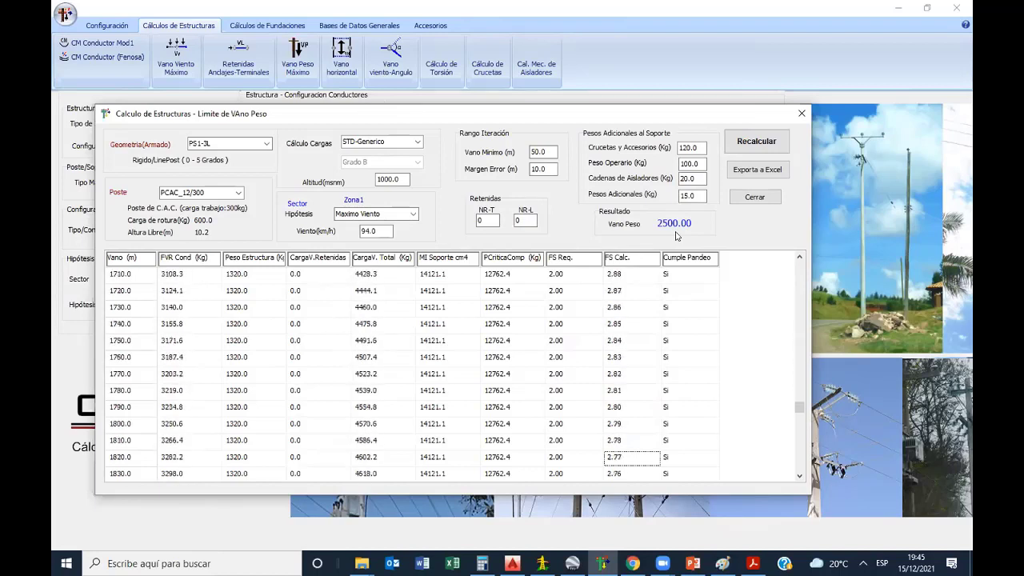
pyautogui.press('Down')
pyautogui.press('Down')
pyautogui.press('Down')
pyautogui.press('Down')
pyautogui.press('Down')
pyautogui.press('Down')
pyautogui.press('Down')
pyautogui.press('Down')
pyautogui.press('Down')
pyautogui.press('Down')
pyautogui.press('Down')
pyautogui.press('Down')
pyautogui.press('Down')
pyautogui.press('Down')
pyautogui.press('Down')
pyautogui.press('Down')
pyautogui.press('Down')
pyautogui.press('Down')
pyautogui.press('Down')
pyautogui.press('Down')
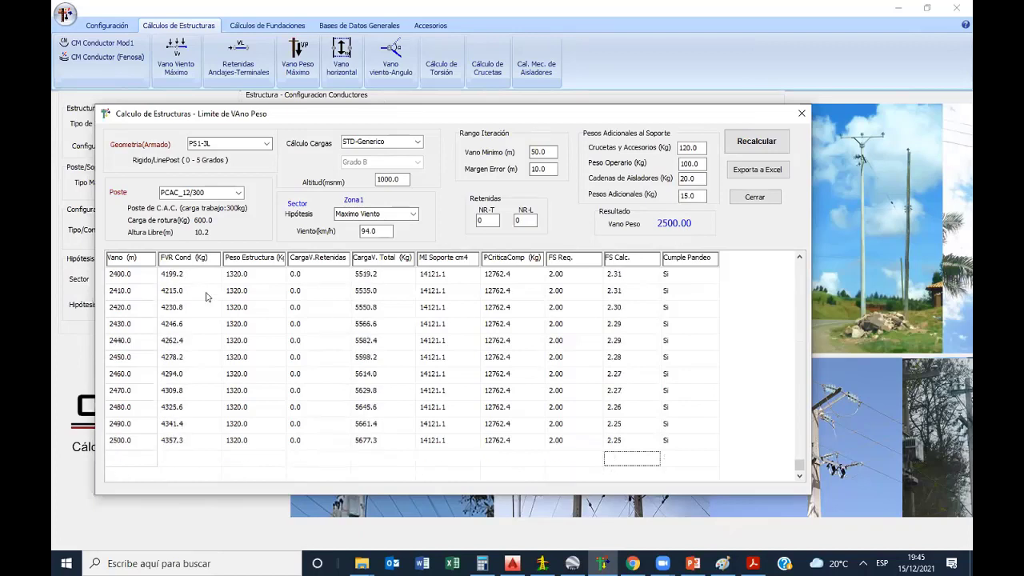
pyautogui.press('Up')
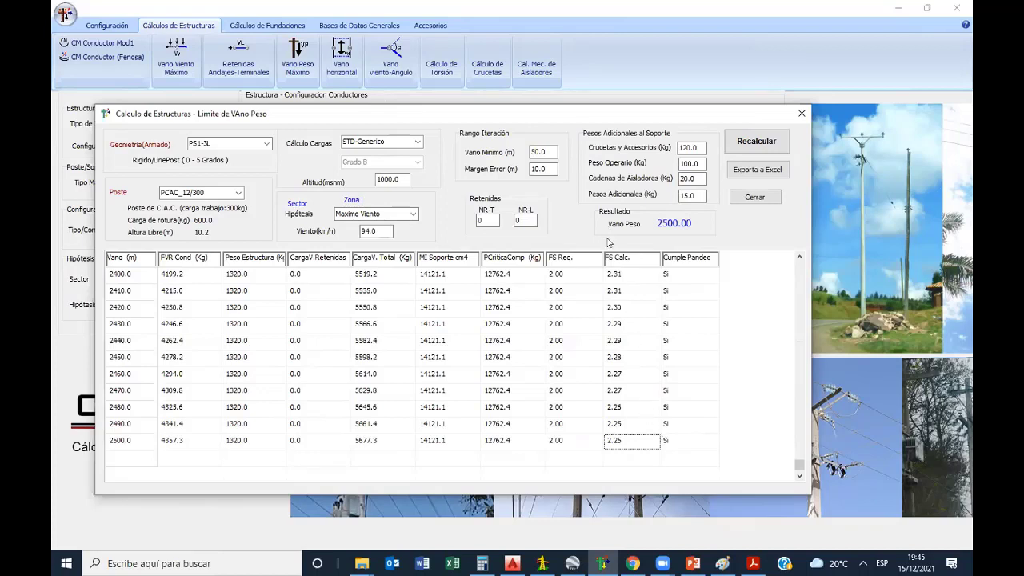
# - Go back to the table's shortest spans and check the wind speed used for the Maximo Viento hypothesis
pyautogui.click(169, 279)
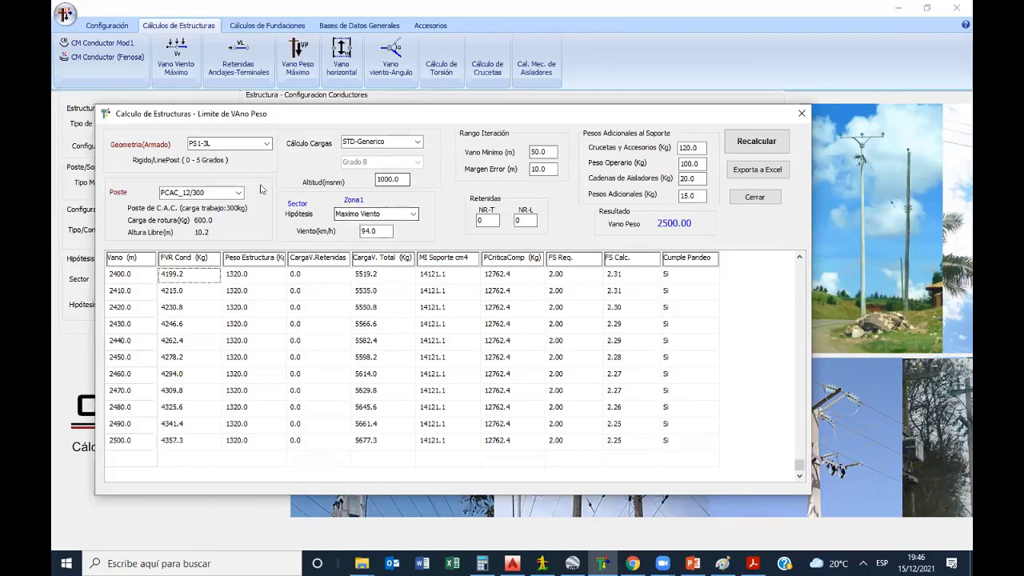
pyautogui.click(799, 257)
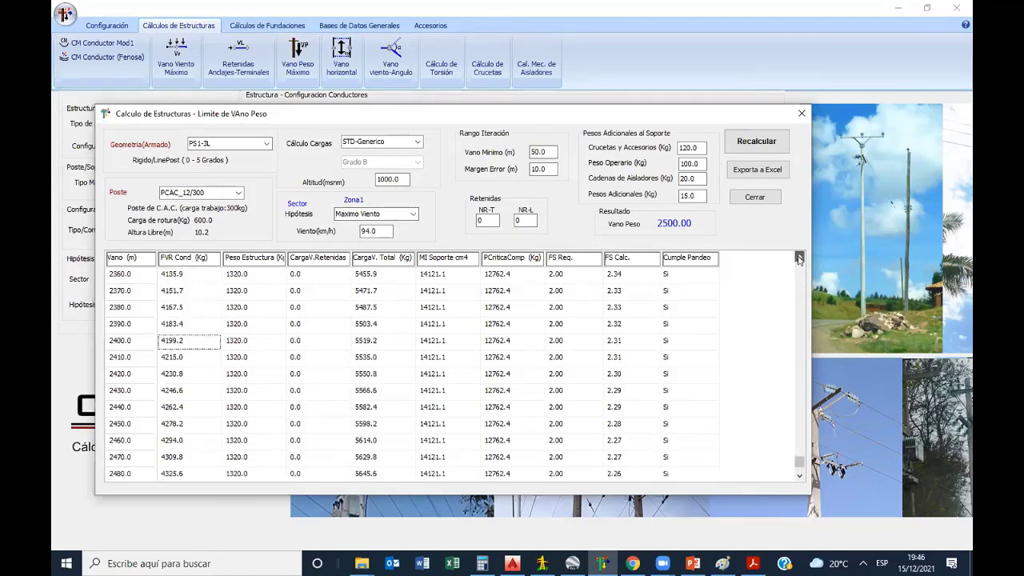
pyautogui.moveTo(801, 459); pyautogui.dragTo(799, 266)
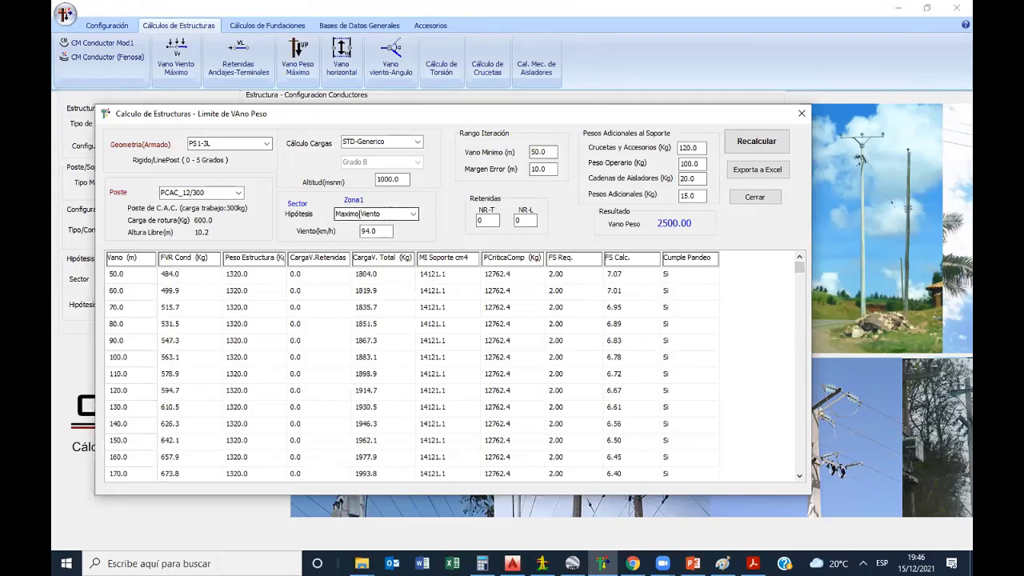
pyautogui.click(375, 230)
pyautogui.doubleClick(376, 230)
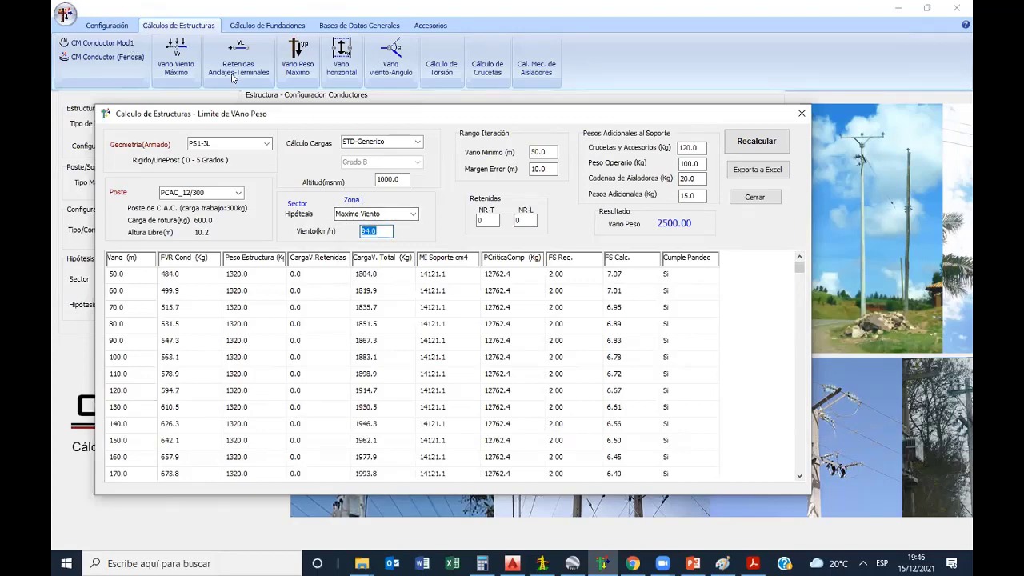
# - Check the SECTOR I hypotheses for the wind speed of Maximo Viento and the ice thickness of Minima Temperatura, leaving them unsaved
pyautogui.click(126, 25)
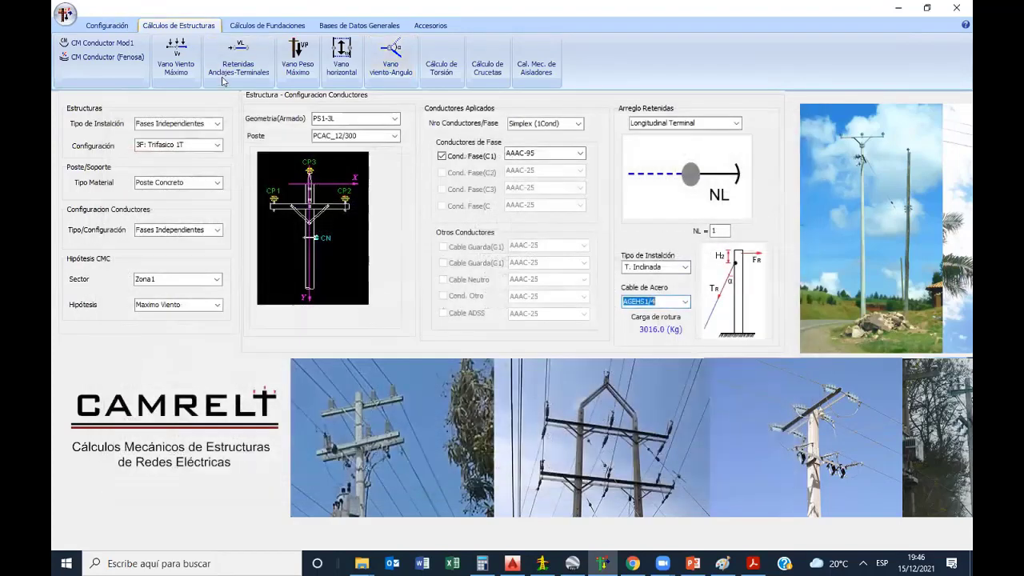
pyautogui.click(199, 60)
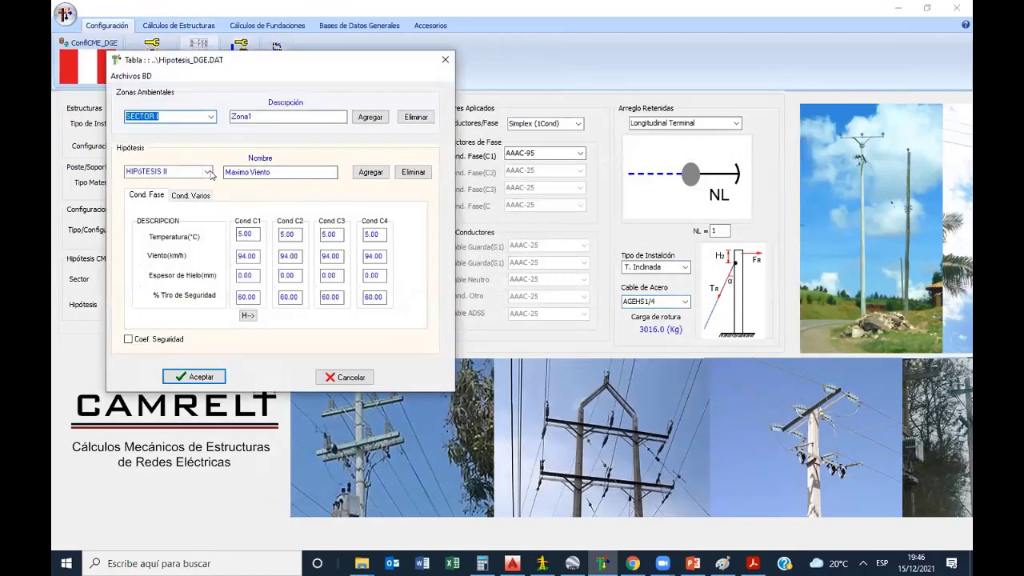
pyautogui.doubleClick(249, 256)
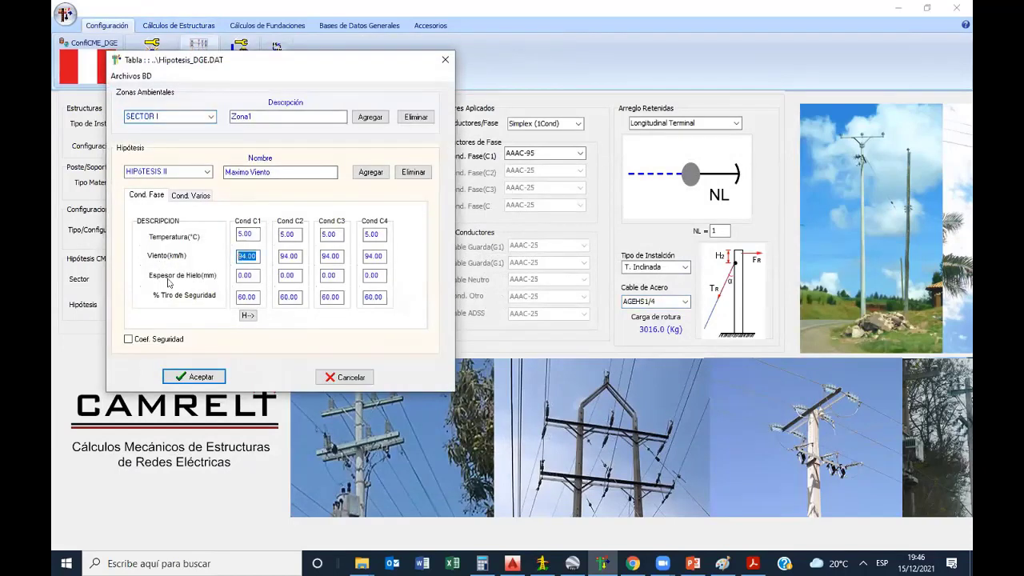
pyautogui.click(207, 171)
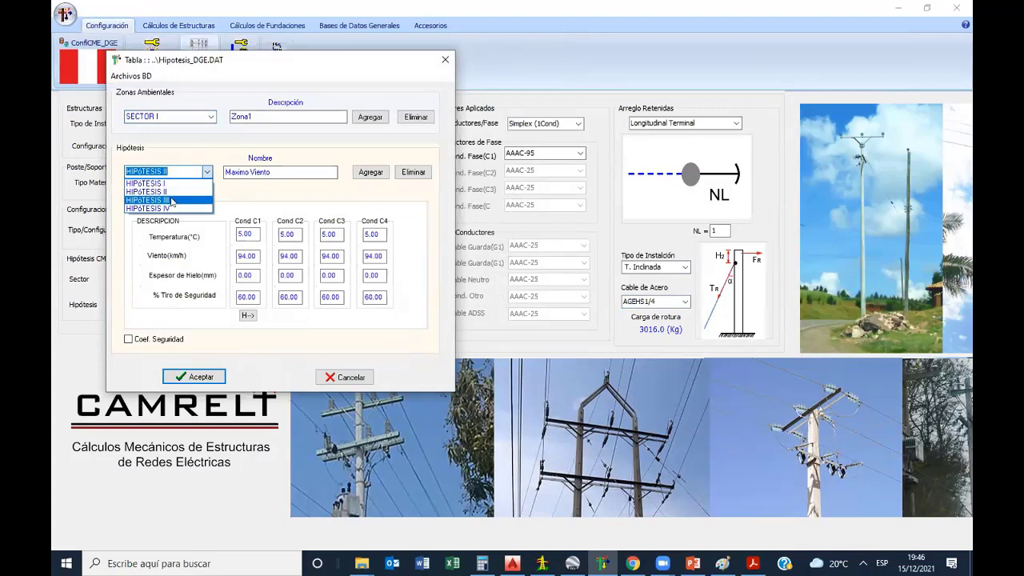
pyautogui.click(164, 201)
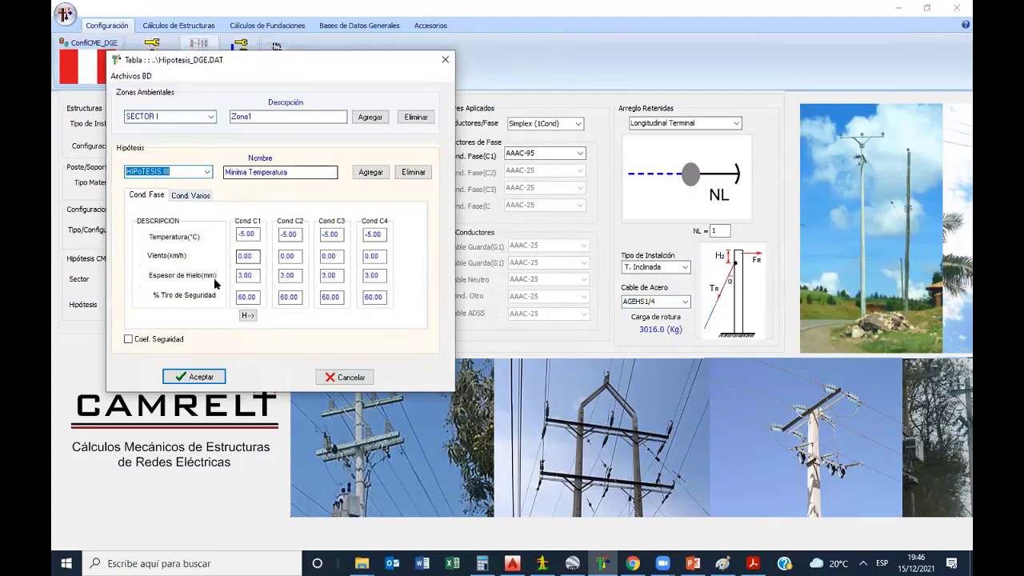
pyautogui.doubleClick(244, 274)
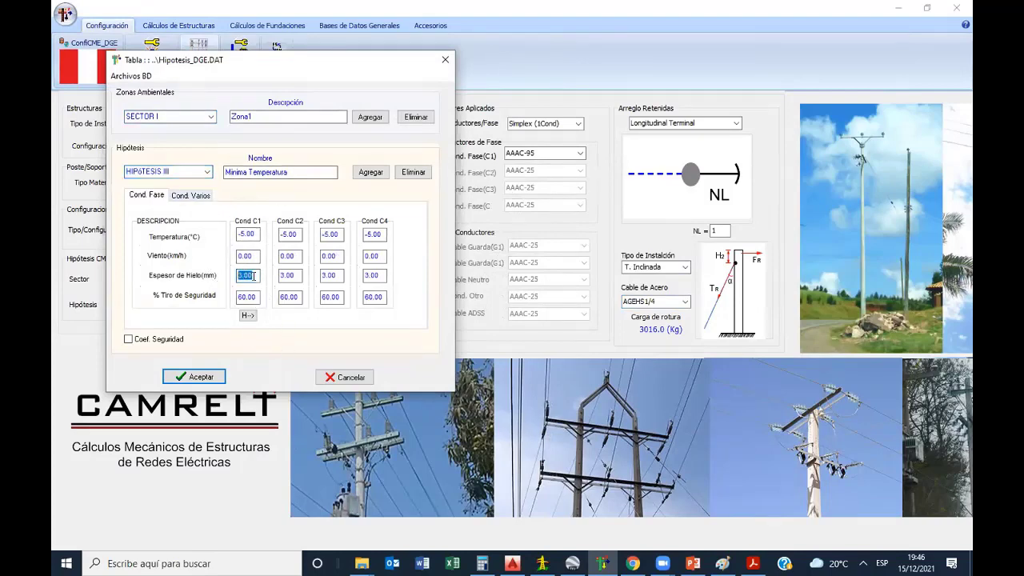
pyautogui.click(336, 380)
# - Reopen the maximum weight span calculation, set NR-L to 0, recalculate under Maximo Viento and check the 100 m span's safety factor
pyautogui.click(190, 25)
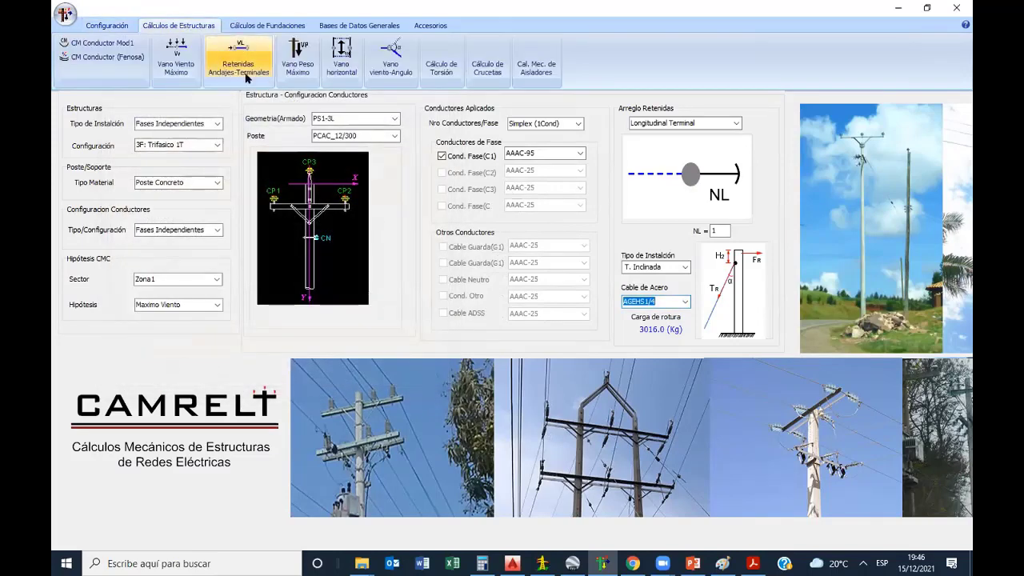
pyautogui.click(298, 64)
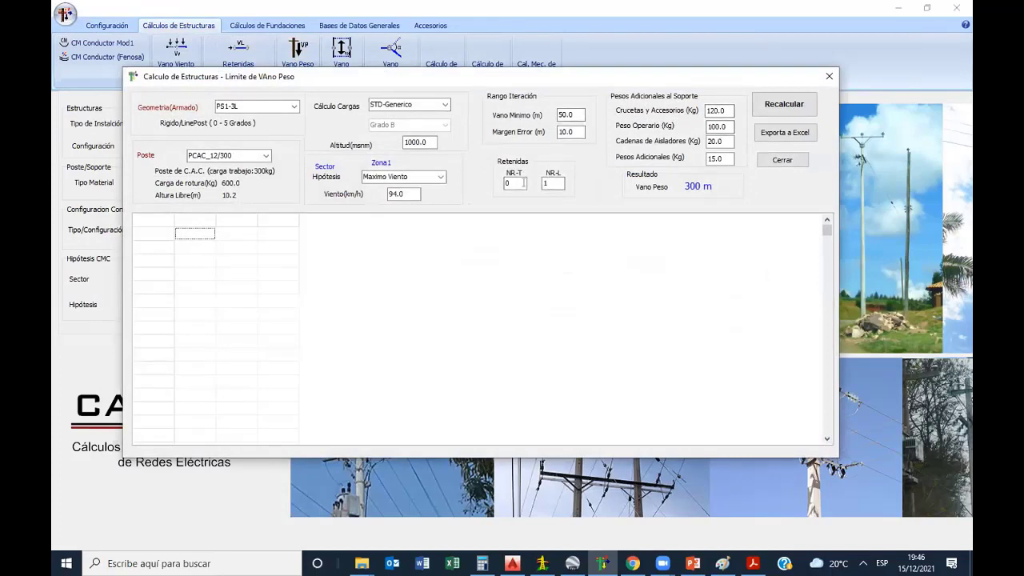
pyautogui.press('Tab')
pyautogui.write('0')
pyautogui.click(784, 104)
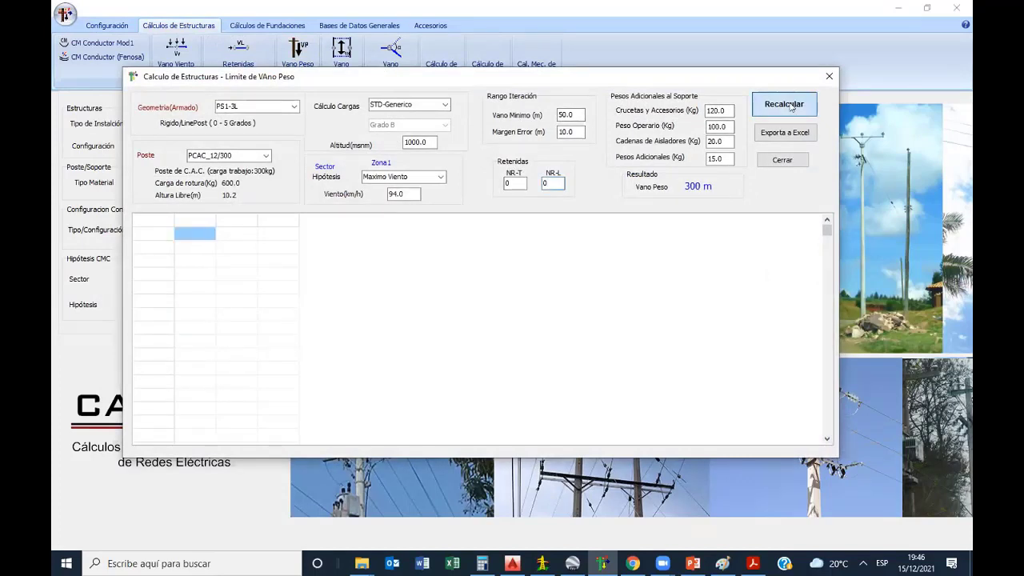
pyautogui.click(827, 231)
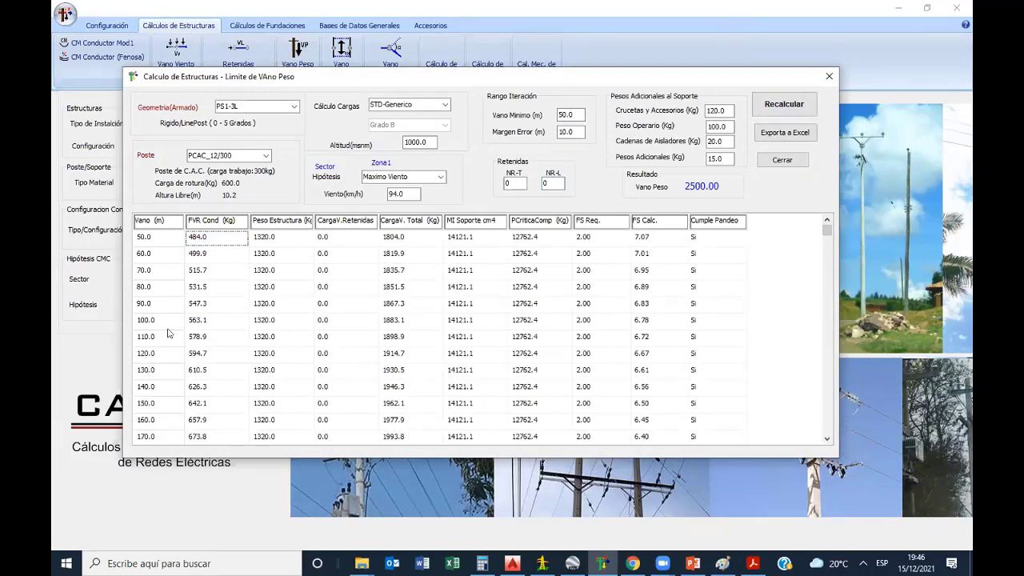
pyautogui.click(641, 322)
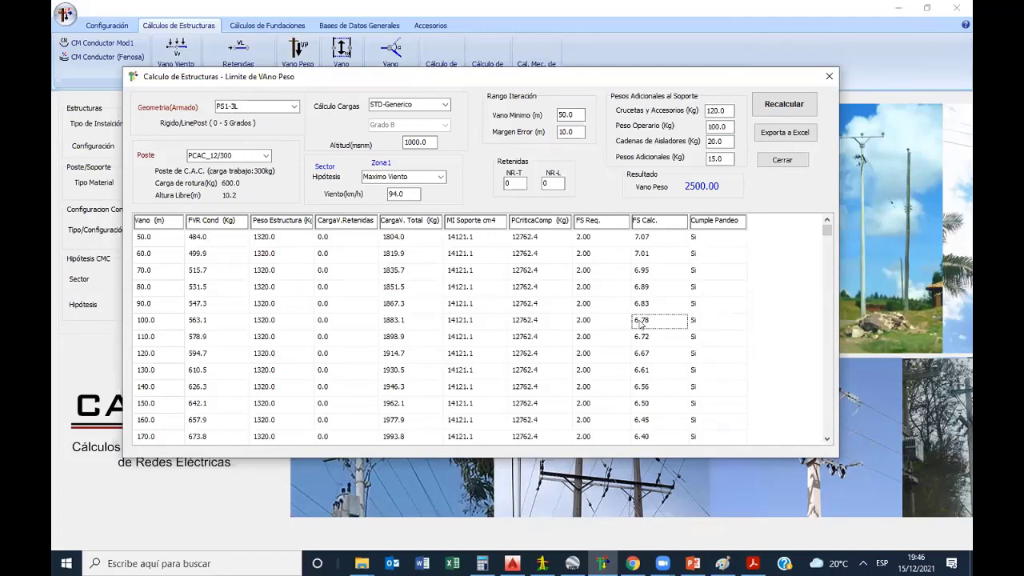
# - Recalculate the weight spans under the Minima Temperatura hypothesis
pyautogui.click(439, 176)
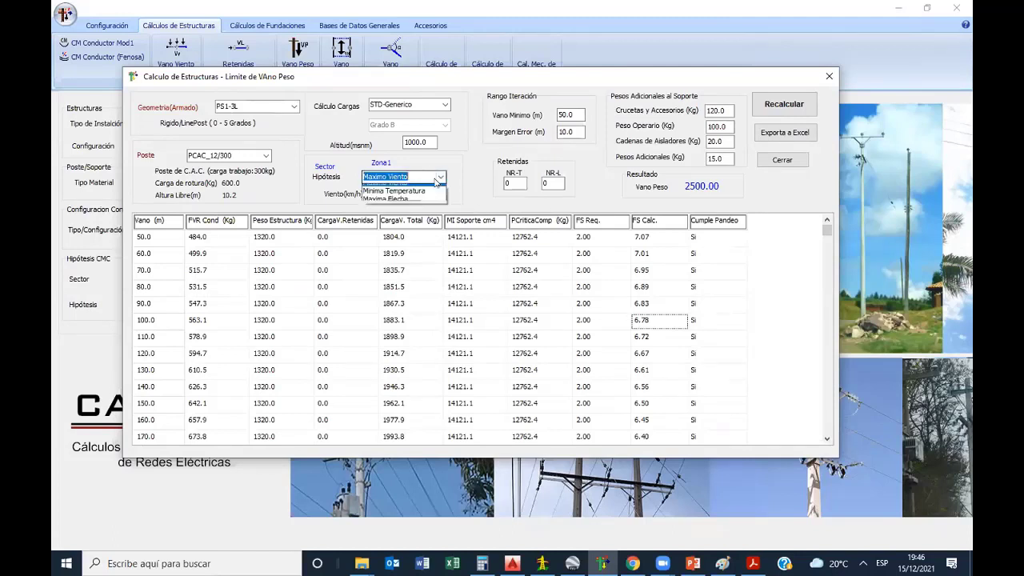
pyautogui.click(402, 199)
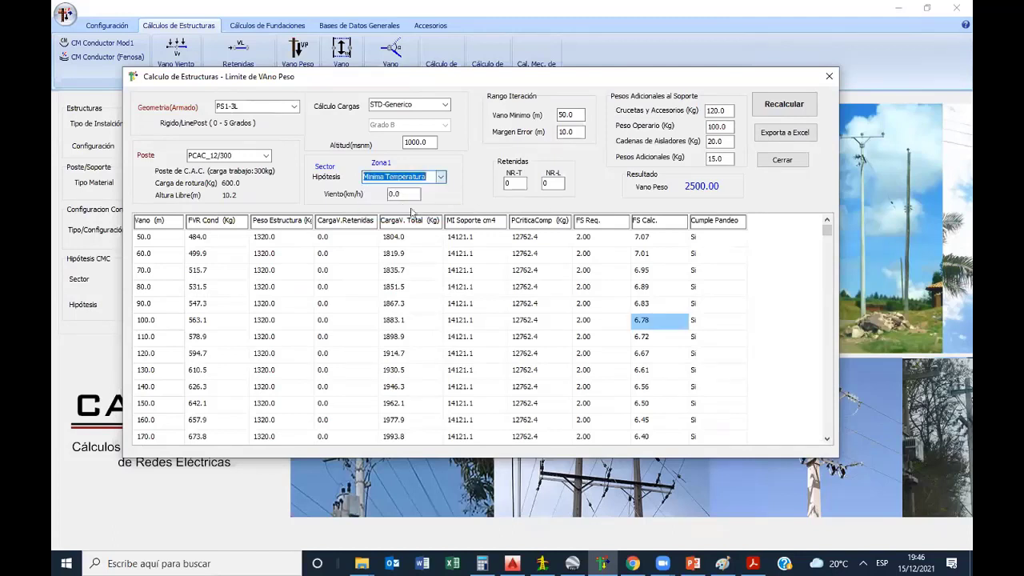
pyautogui.click(772, 106)
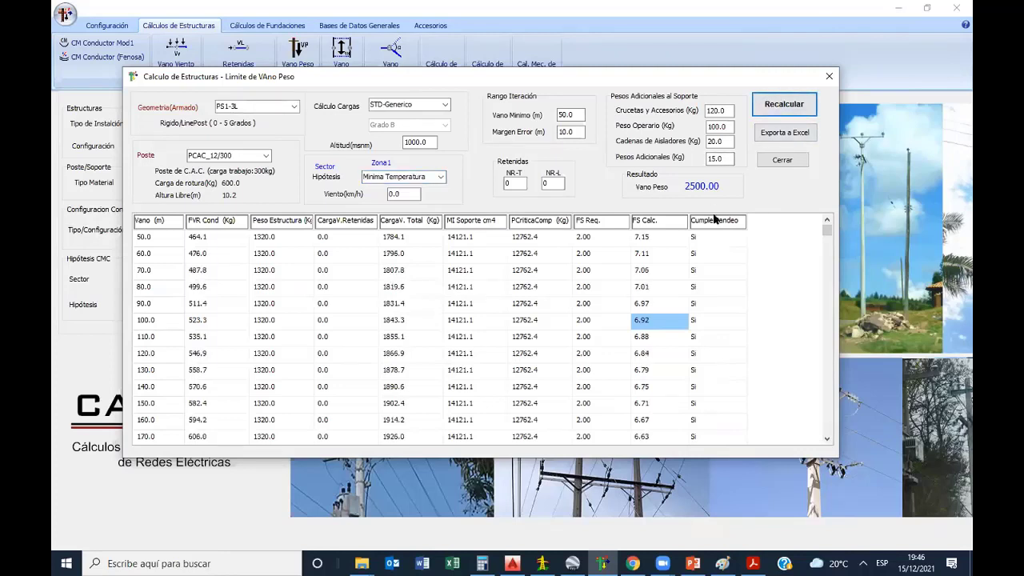
# - Compare the 100 m span's safety factor by recalculating under Maximo Viento and again under Minima Temperatura
pyautogui.click(400, 176)
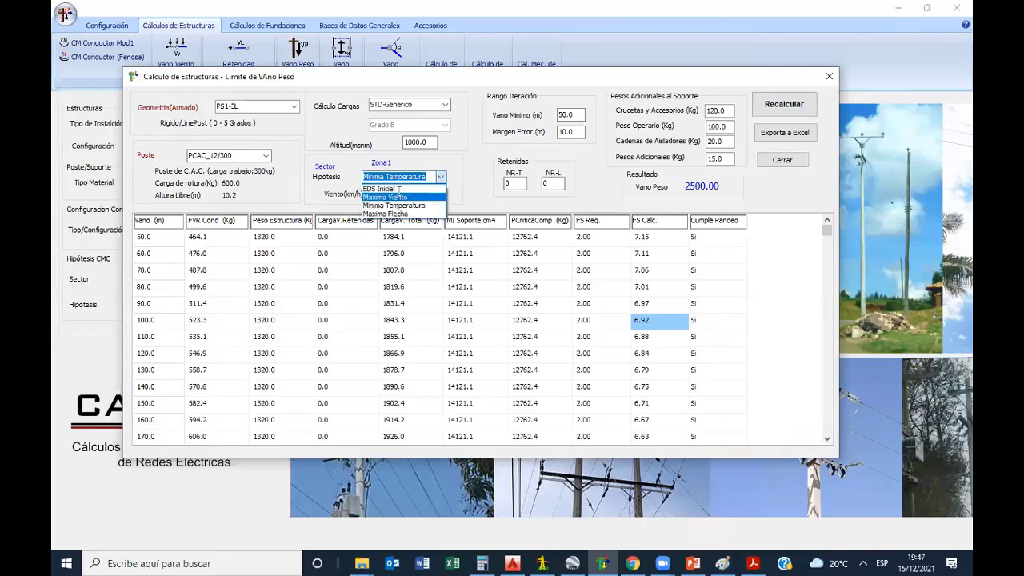
pyautogui.click(392, 197)
pyautogui.click(785, 104)
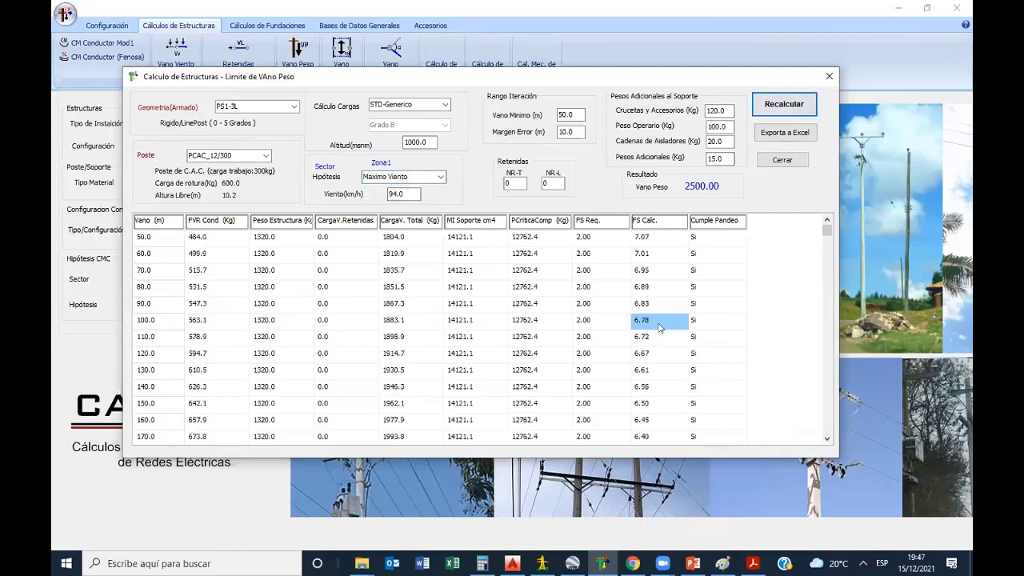
pyautogui.click(440, 177)
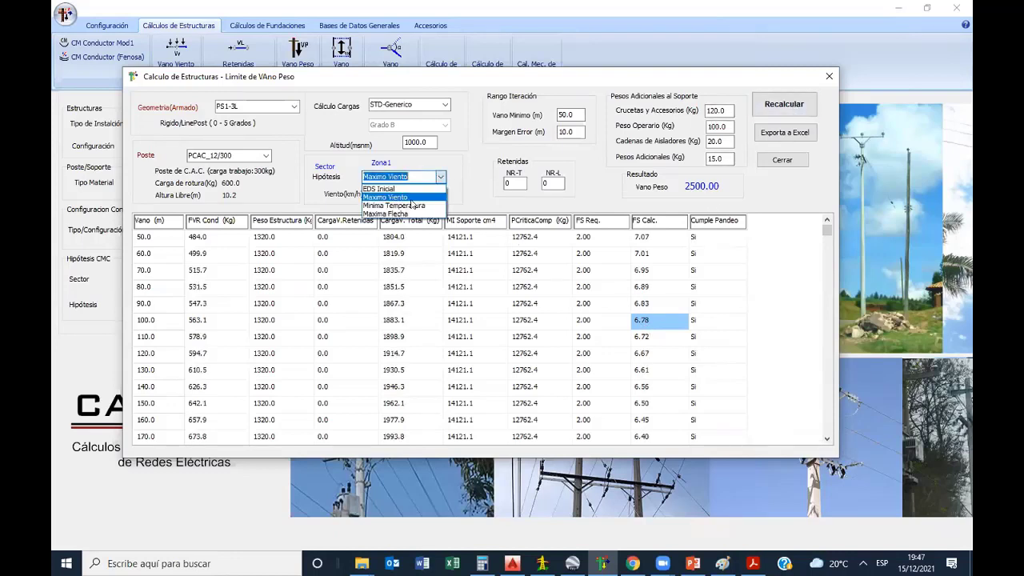
pyautogui.click(396, 206)
pyautogui.click(784, 104)
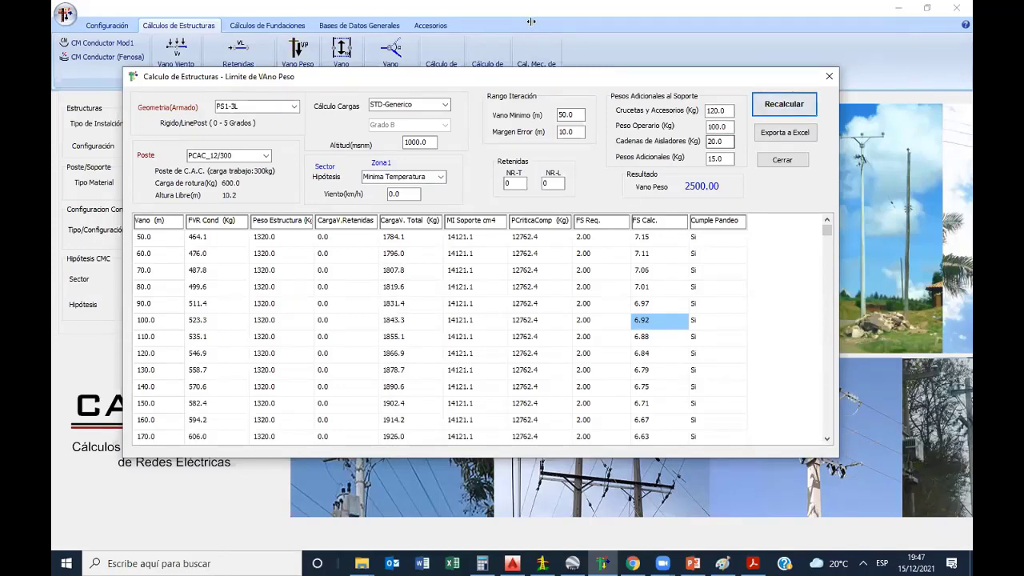
# - Change the hypothesis to Maxima Flecha and recalculate the weight spans
pyautogui.click(440, 183)
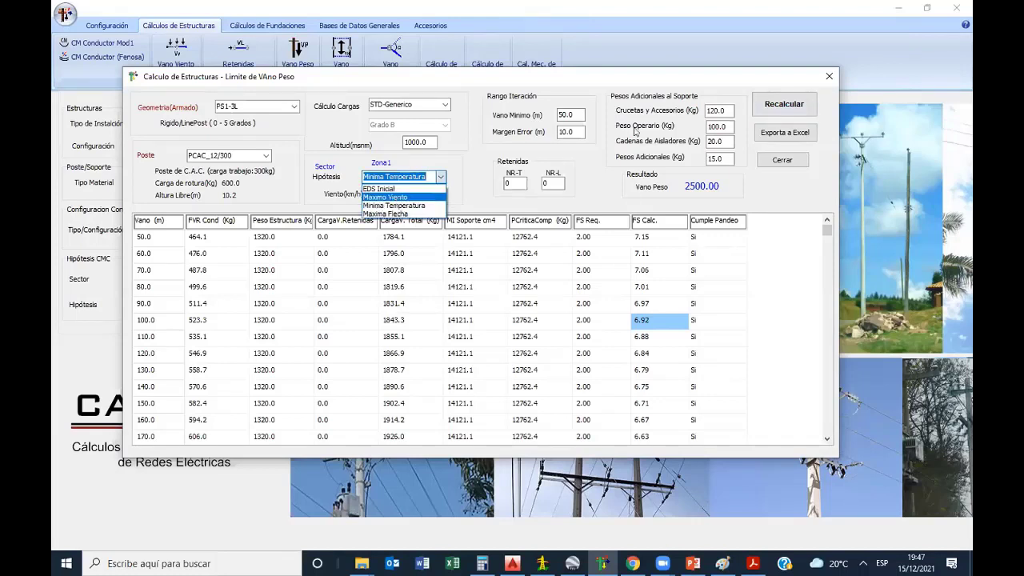
pyautogui.press('Down')
pyautogui.press('Down')
pyautogui.press('Return')
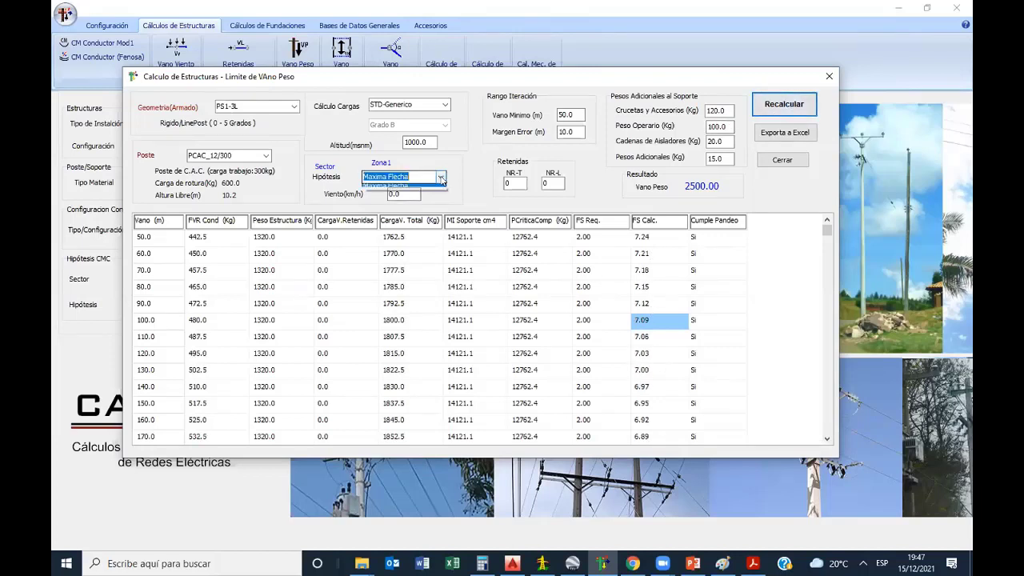
# - Recalculate the weight spans with the EDS Inicial hypothesis
pyautogui.click(404, 176)
pyautogui.click(401, 185)
pyautogui.press('Return')
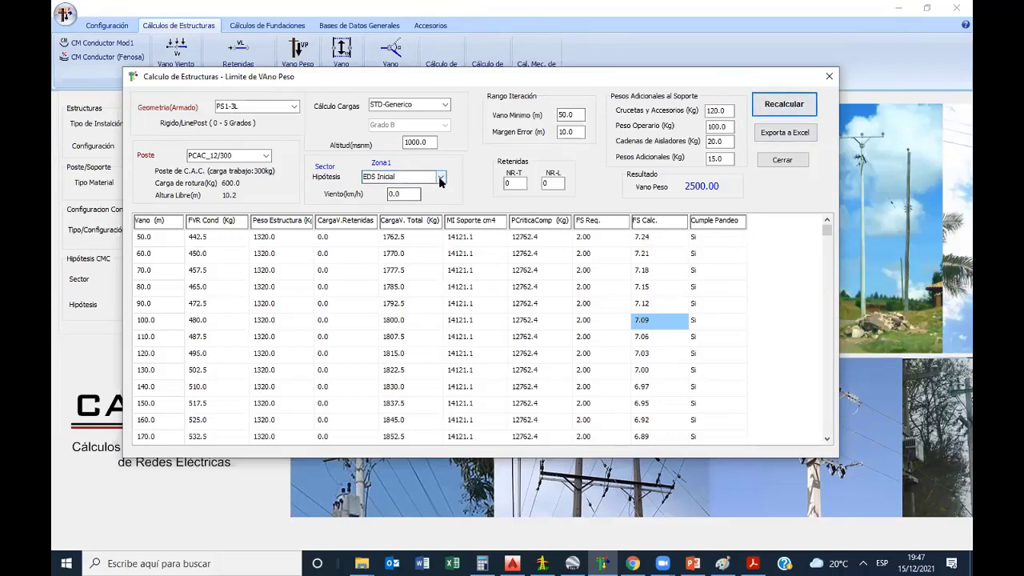
# - Change the weight span calculation's hypothesis to Maximo Viento
pyautogui.click(404, 176)
pyautogui.click(391, 194)
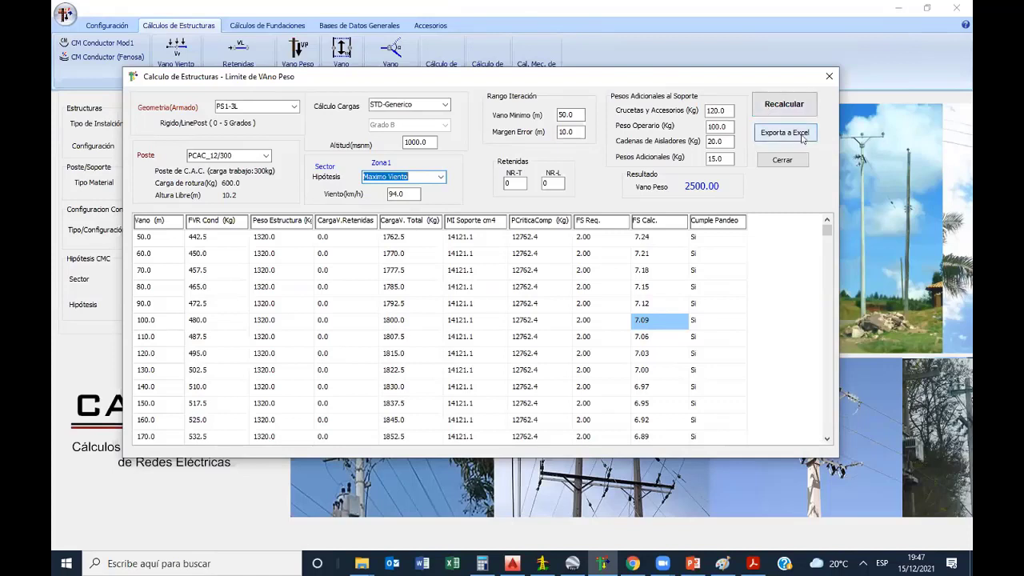
pyautogui.click(439, 183)
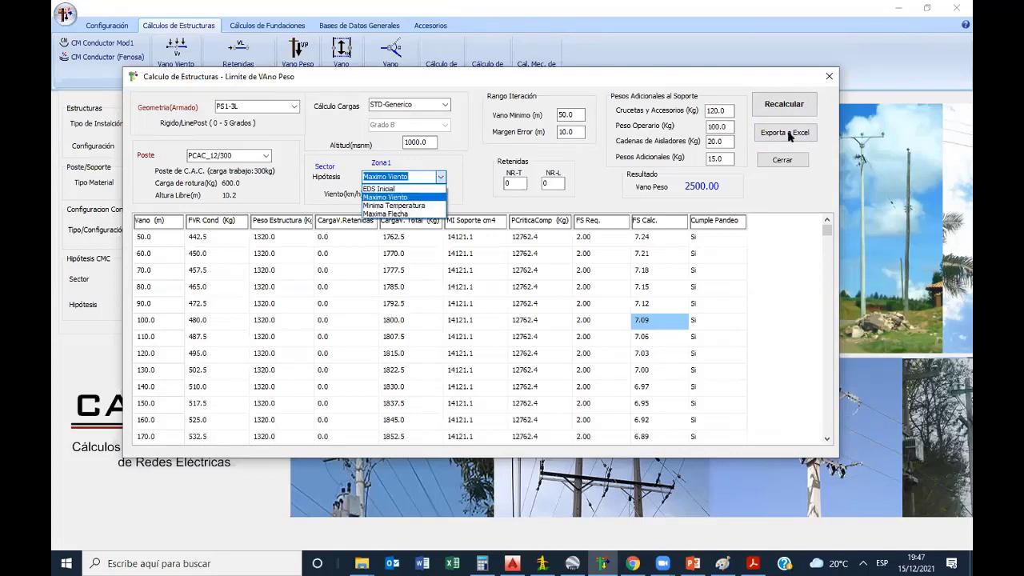
# - Change the structure geometry to PR3-3L and recalculate the weight spans
pyautogui.click(290, 126)
pyautogui.click(293, 110)
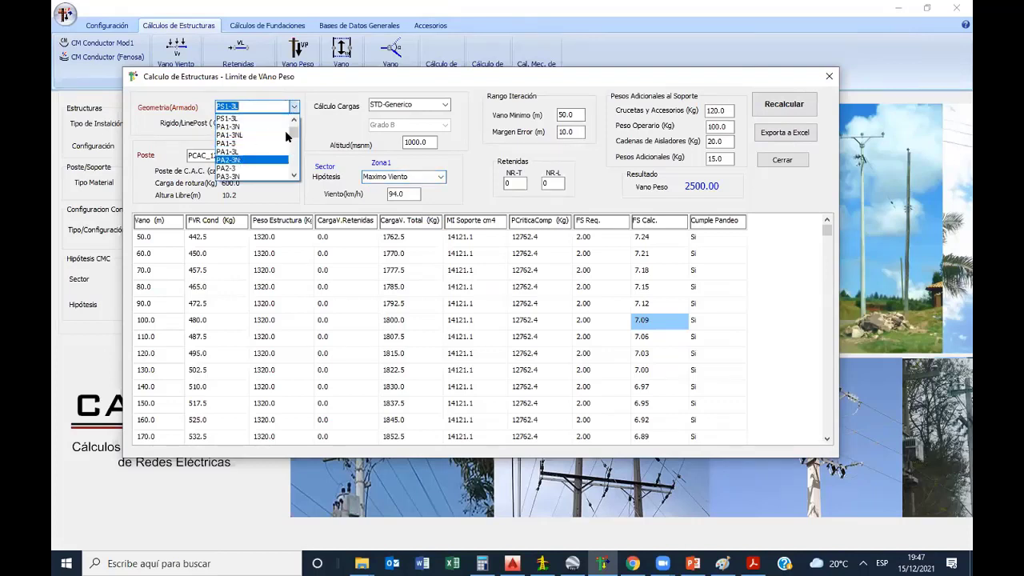
pyautogui.moveTo(293, 138); pyautogui.dragTo(292, 142)
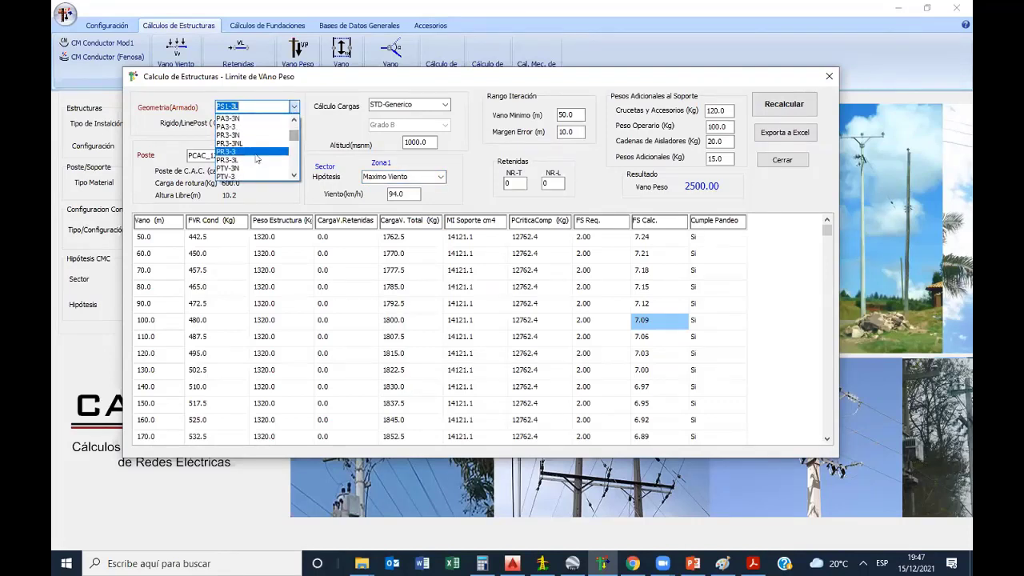
pyautogui.click(253, 160)
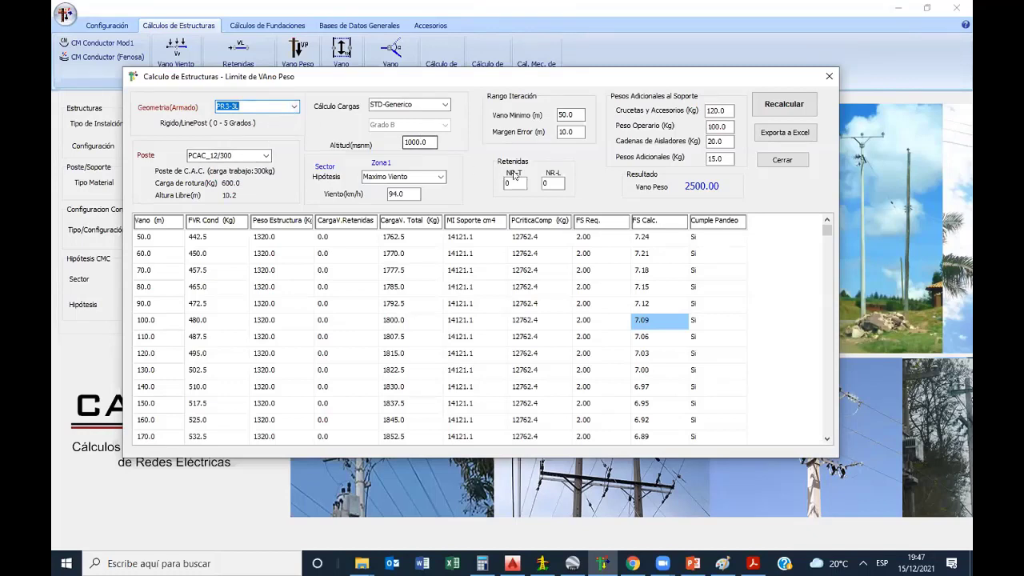
pyautogui.click(783, 104)
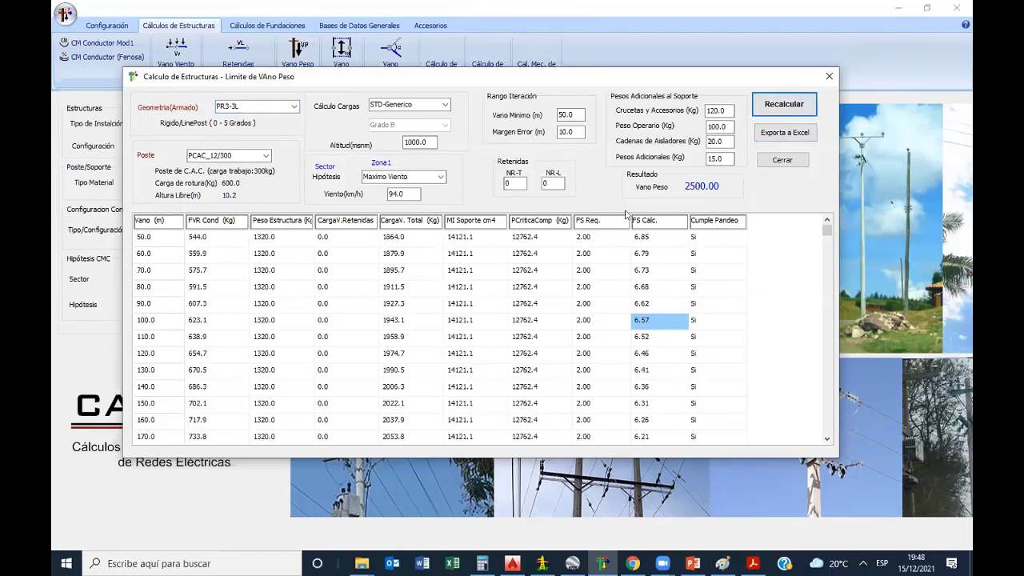
# - Set the longitudinal guys (NR-L) to 2, recalculate, and check the safety factor for the 50 m span
pyautogui.doubleClick(550, 183)
pyautogui.write('2')
pyautogui.click(781, 104)
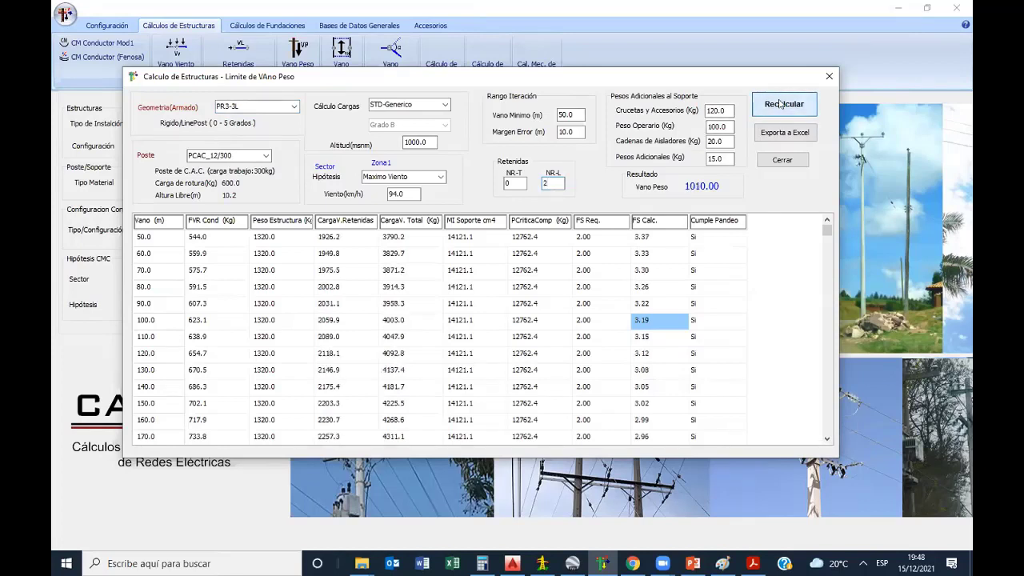
pyautogui.doubleClick(560, 183)
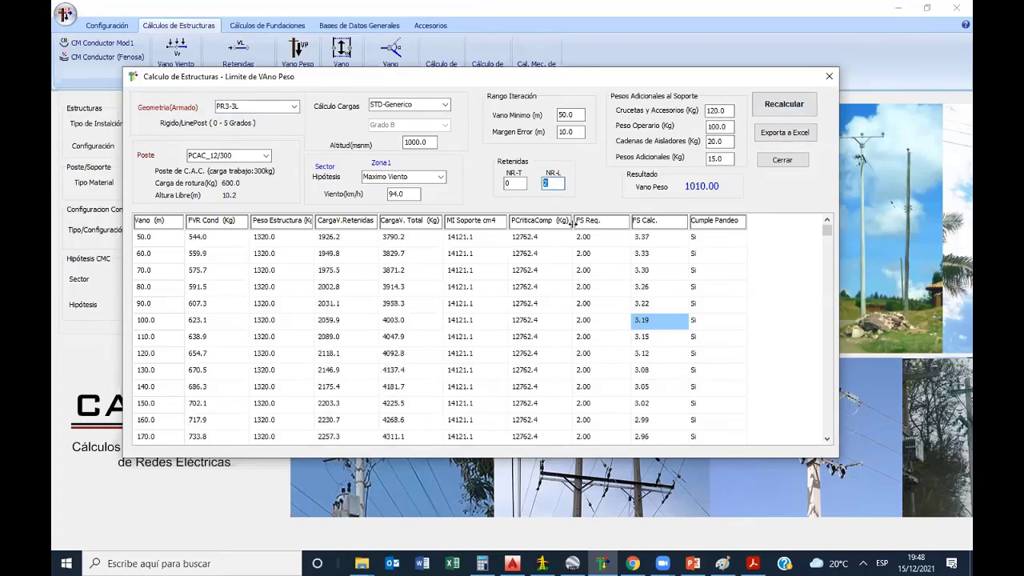
pyautogui.click(772, 111)
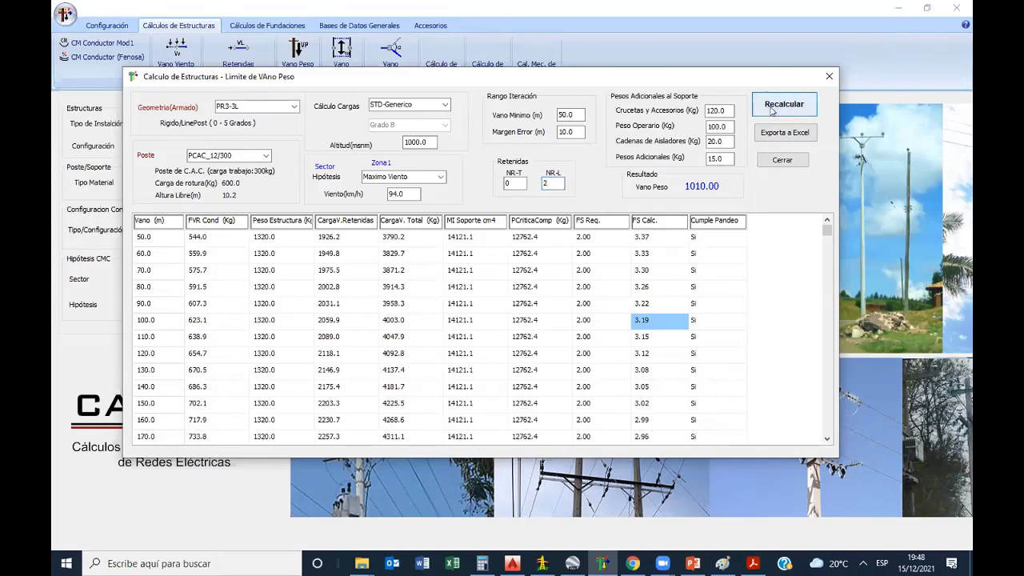
pyautogui.doubleClick(556, 183)
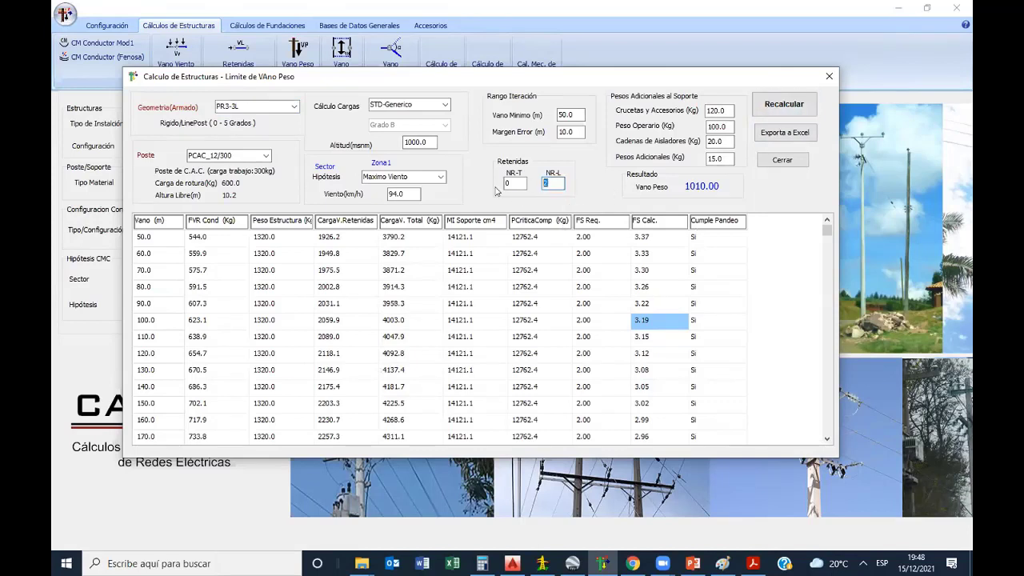
pyautogui.click(790, 104)
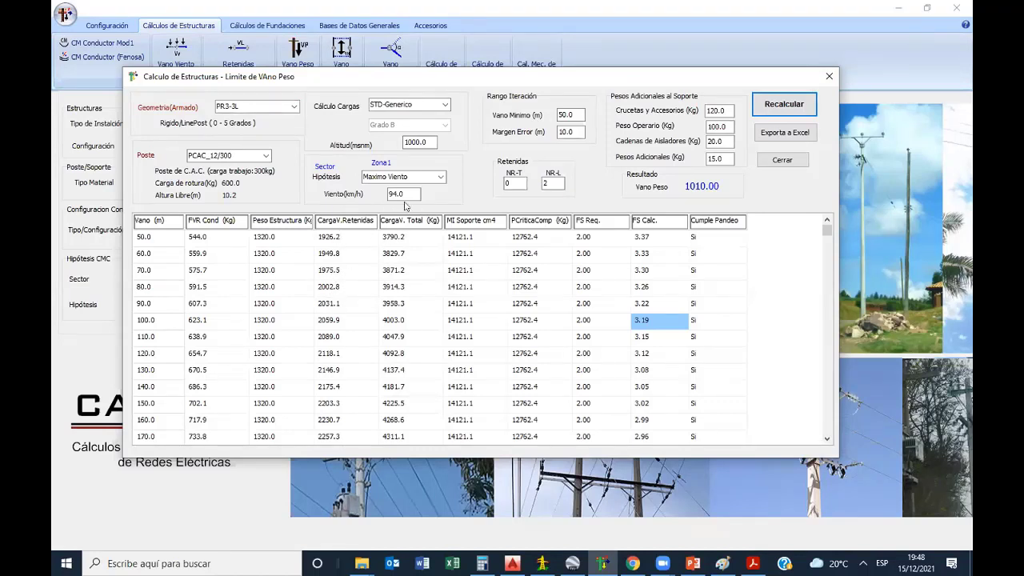
pyautogui.click(642, 237)
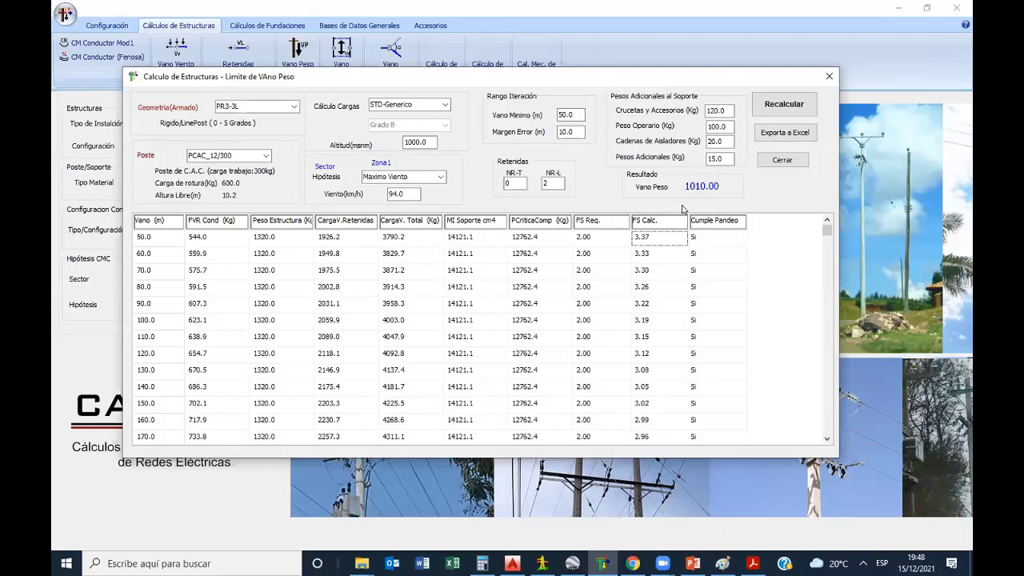
# - Recalculate the weight spans for the PTH-3L geometry and close the weight span calculation
pyautogui.click(293, 110)
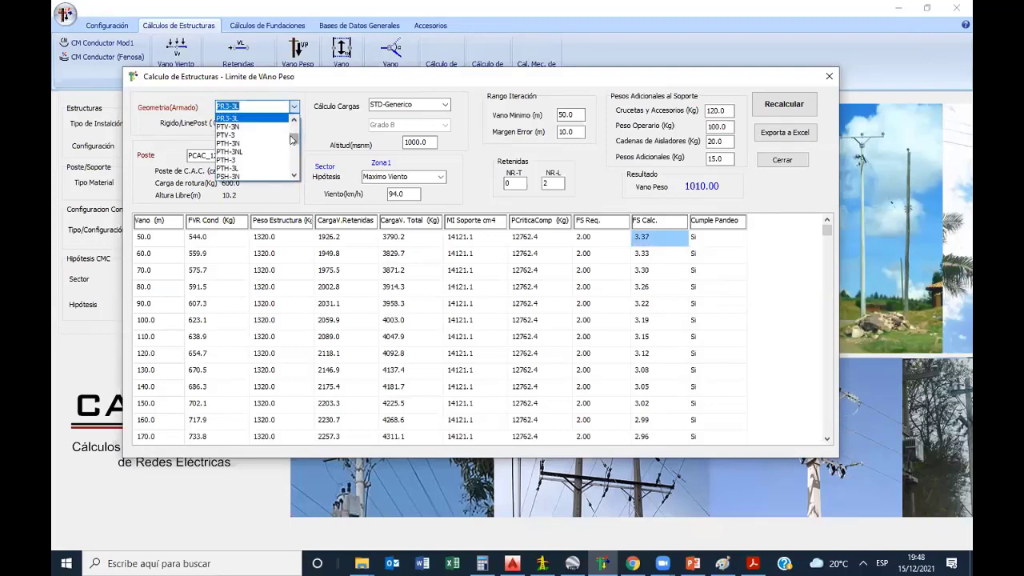
pyautogui.click(261, 169)
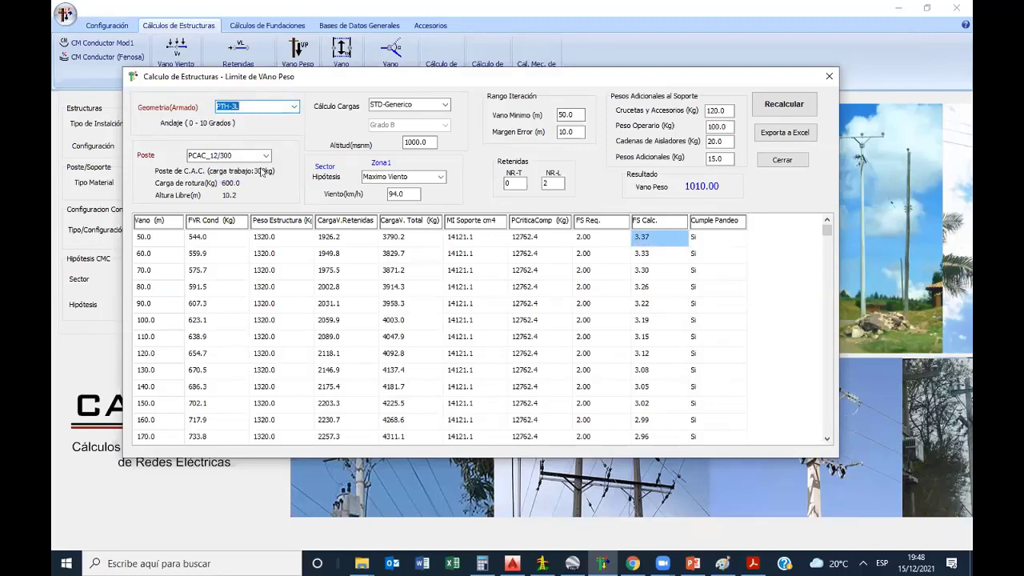
pyautogui.click(783, 104)
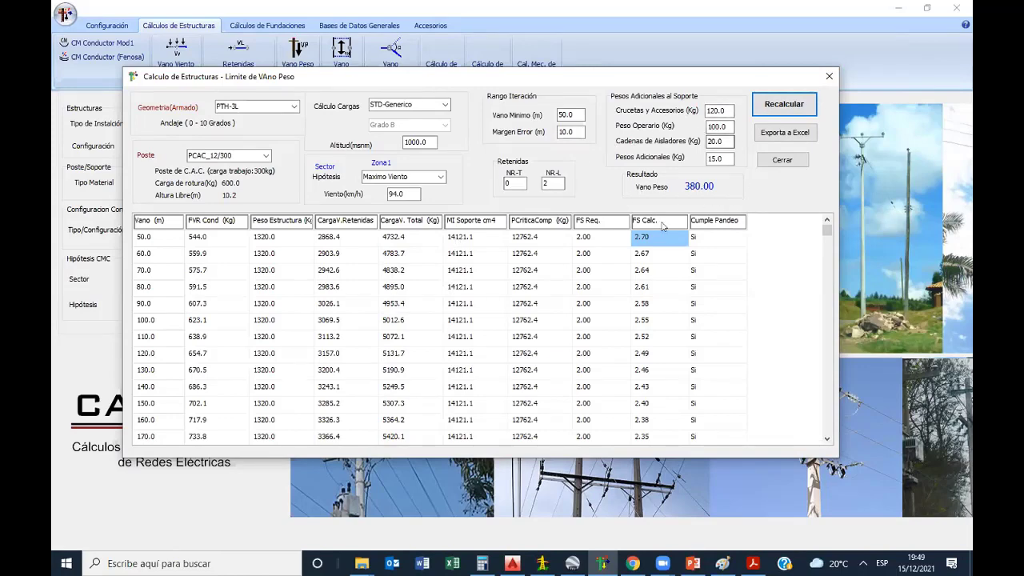
pyautogui.click(828, 77)
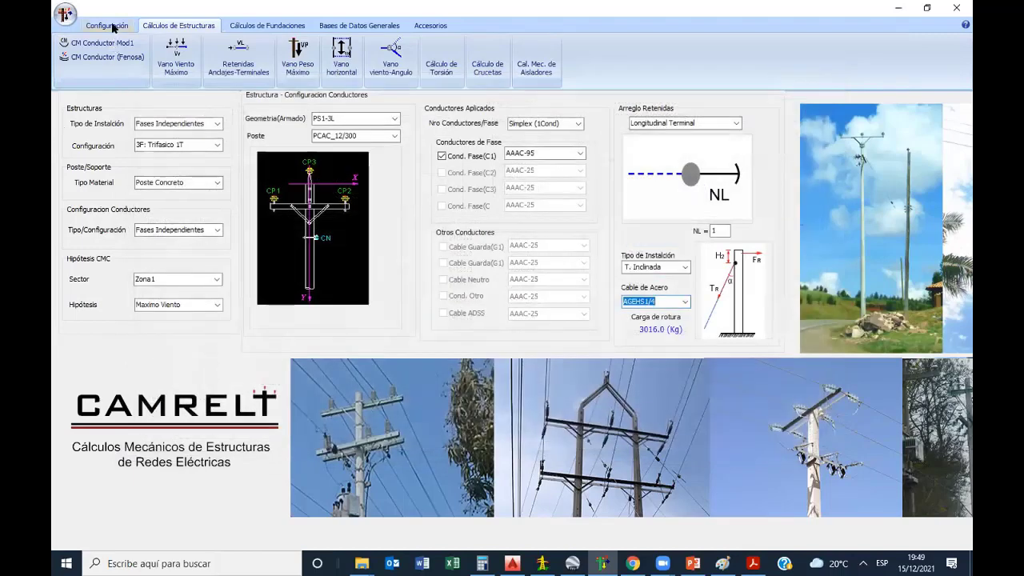
# - Load the Configuracion_CerroVerde.cfg settings file
pyautogui.click(113, 27)
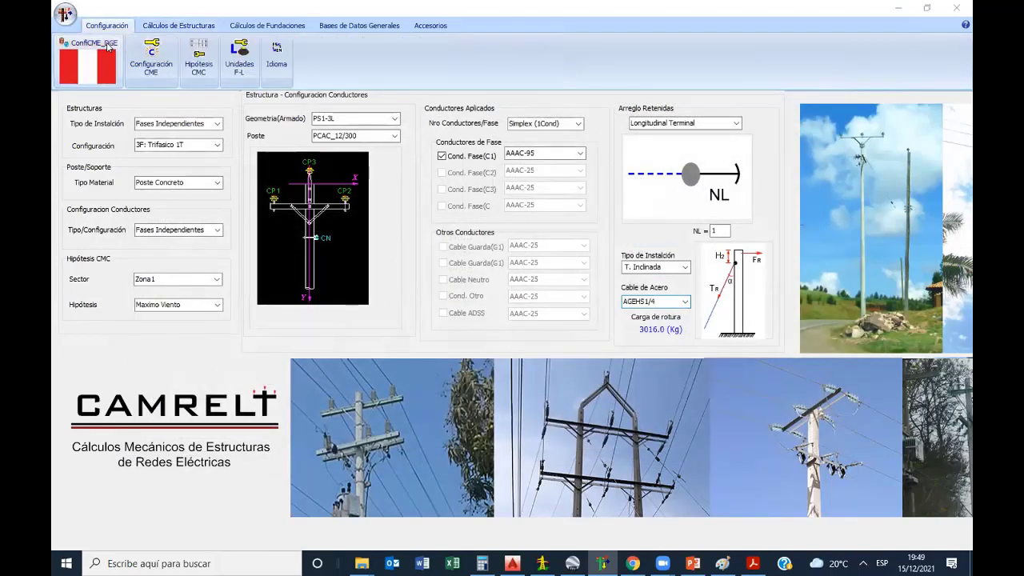
pyautogui.click(109, 46)
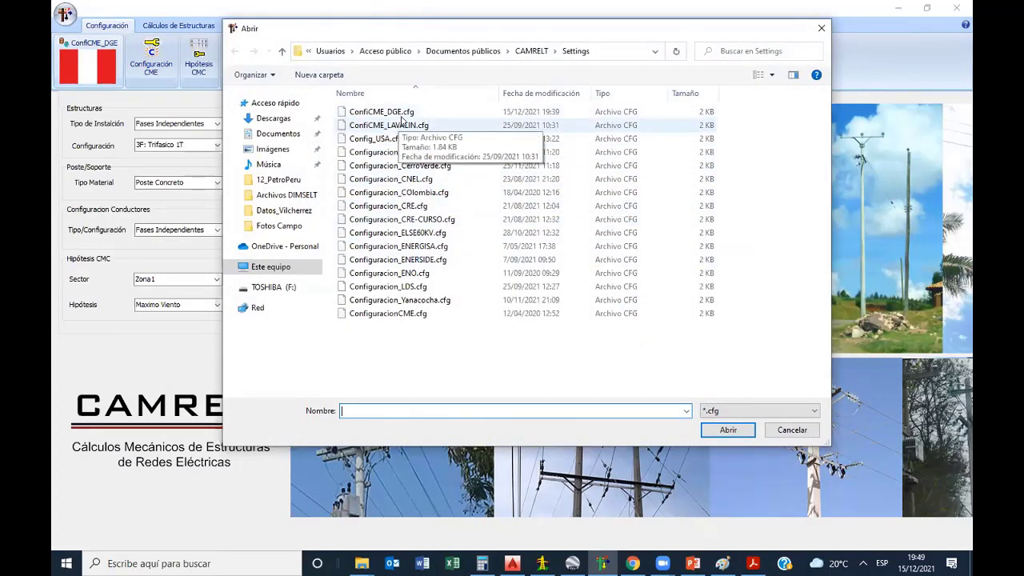
pyautogui.doubleClick(400, 166)
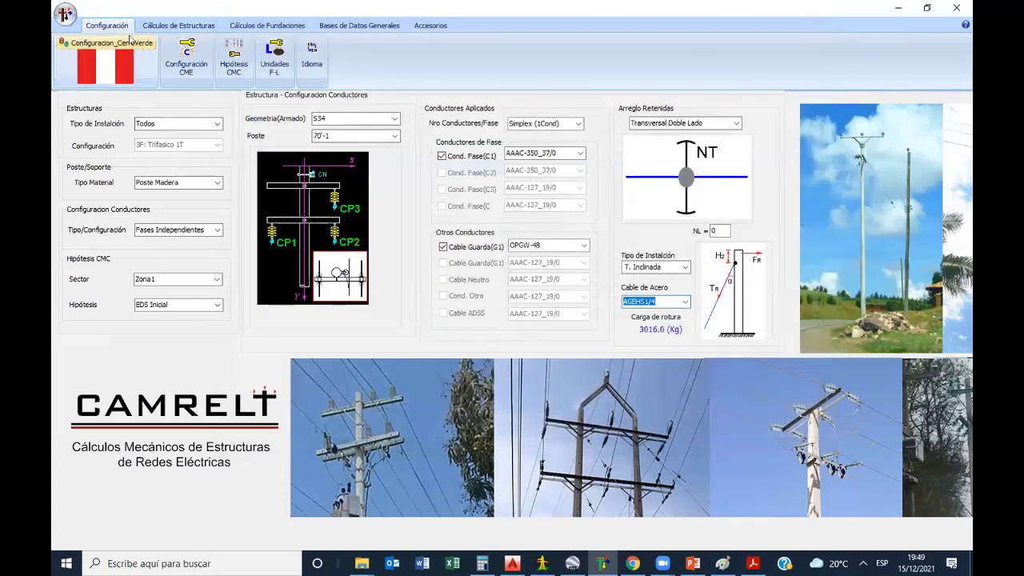
# - Set the structures to Fases Independientes with the 6F: Trifasico 2T configuration and Poste Madera as the support material
pyautogui.click(217, 125)
pyautogui.click(216, 125)
pyautogui.click(176, 141)
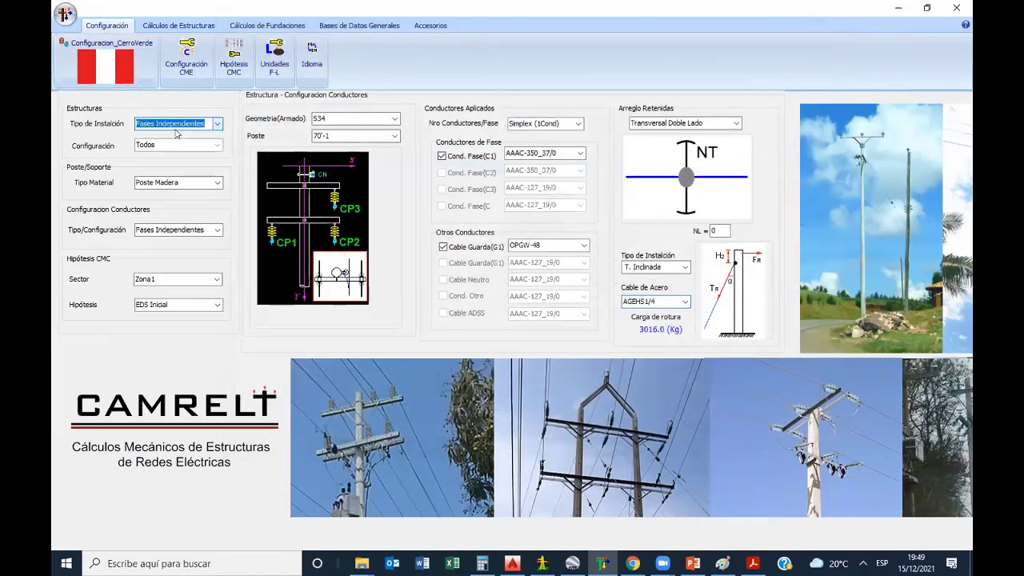
pyautogui.click(217, 147)
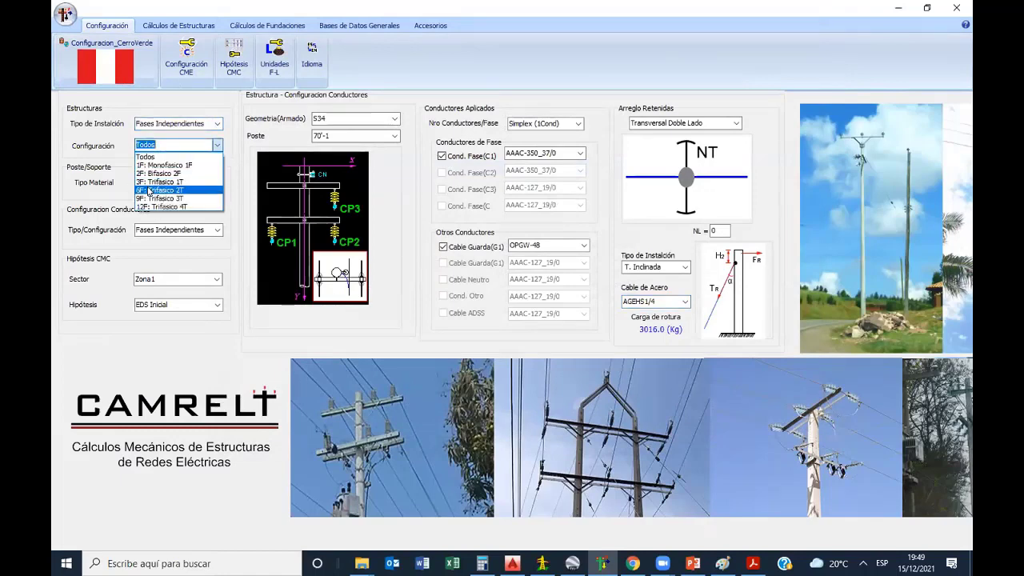
pyautogui.click(160, 190)
pyautogui.click(207, 184)
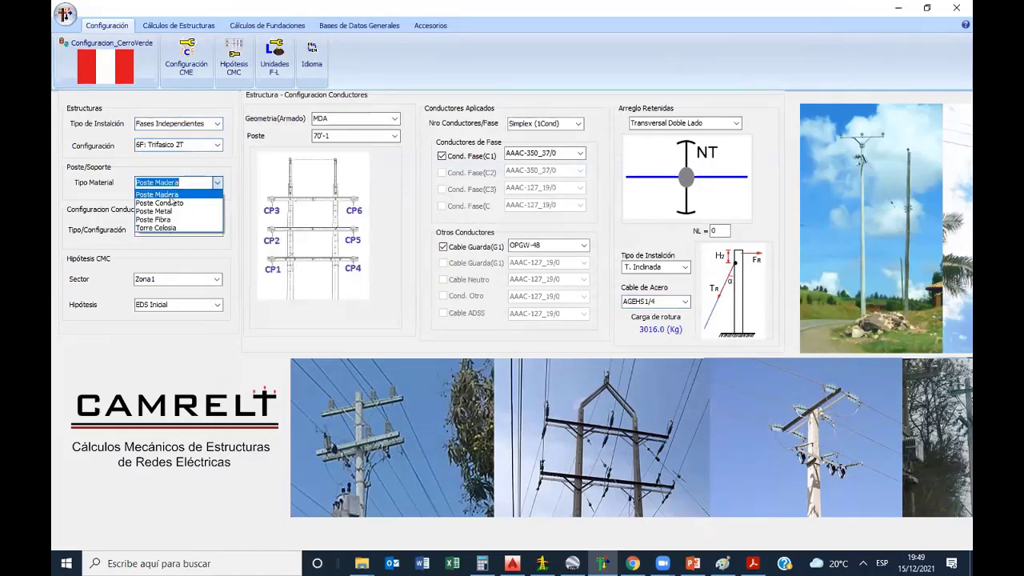
pyautogui.click(169, 193)
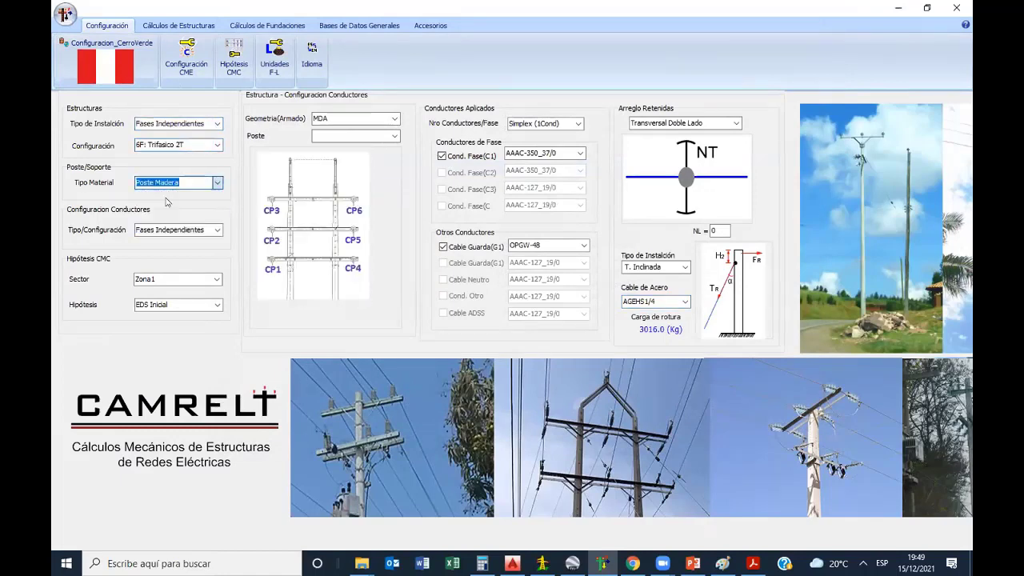
# - Set the conductor configuration to Fases Independientes and the hypothesis to Maximo Viento
pyautogui.click(203, 232)
pyautogui.click(192, 239)
pyautogui.click(210, 305)
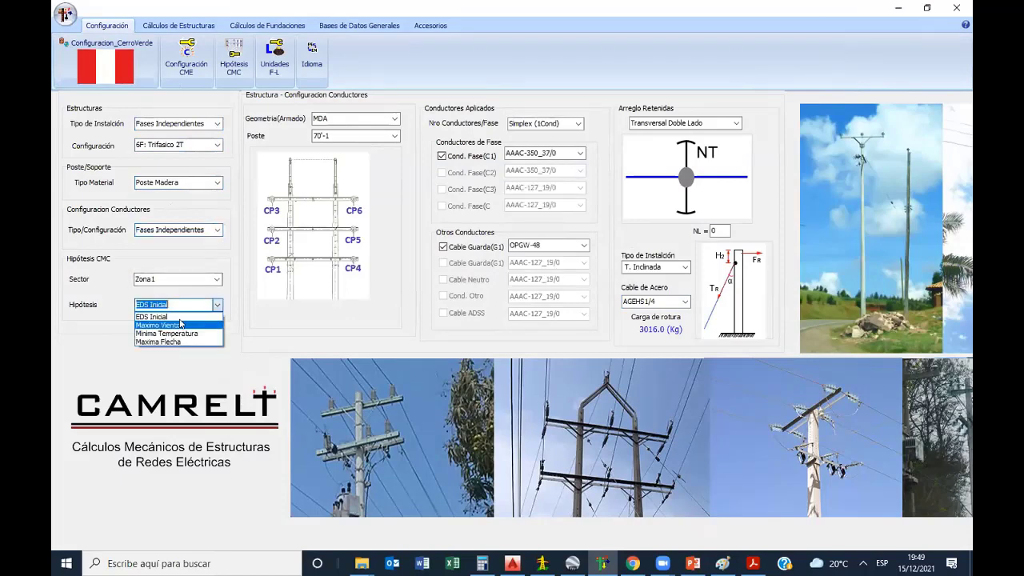
pyautogui.click(181, 324)
# - Assign AAAC-242_19/0 as phase conductor C1
pyautogui.click(538, 153)
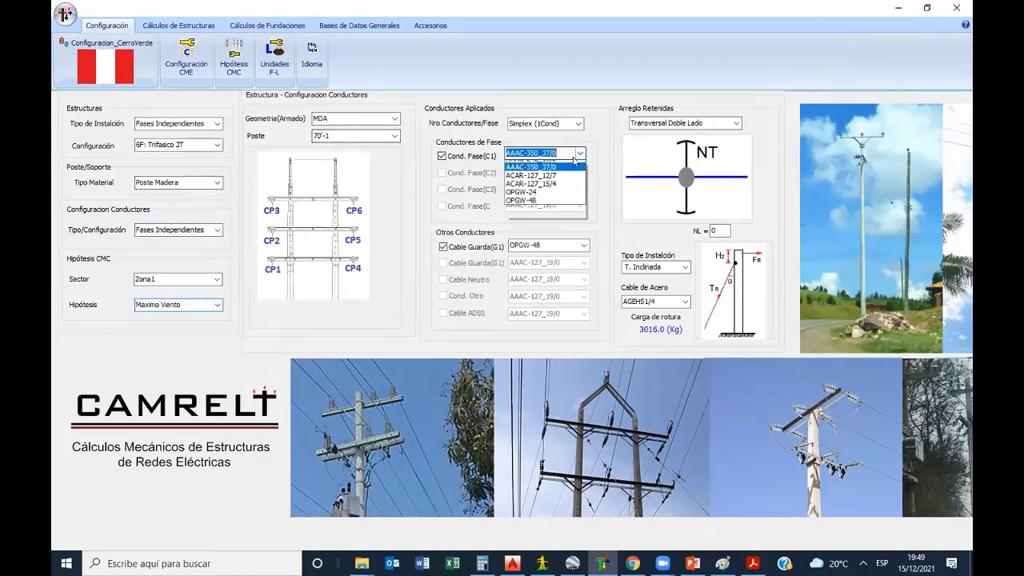
pyautogui.click(538, 175)
pyautogui.click(580, 152)
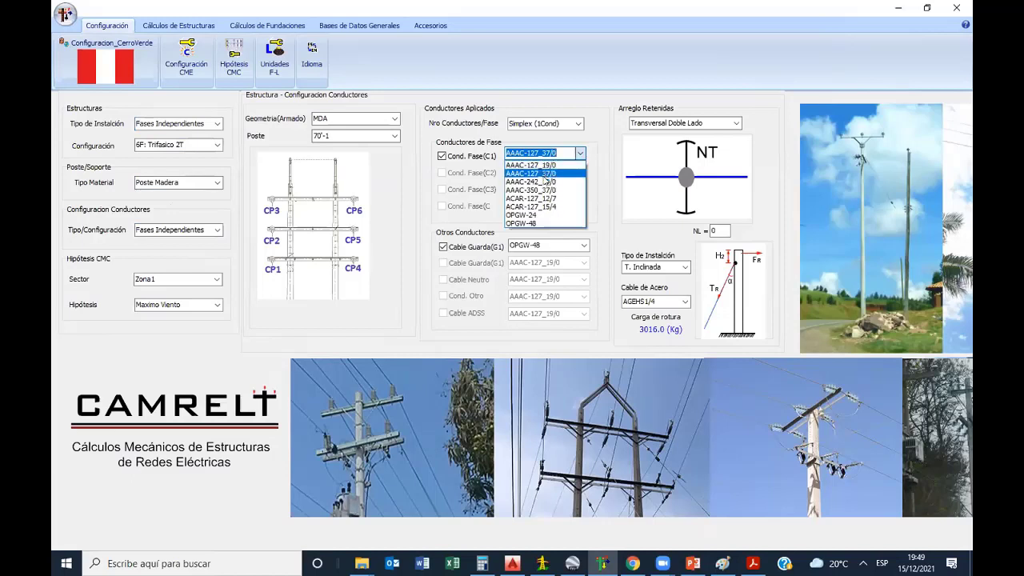
pyautogui.click(532, 181)
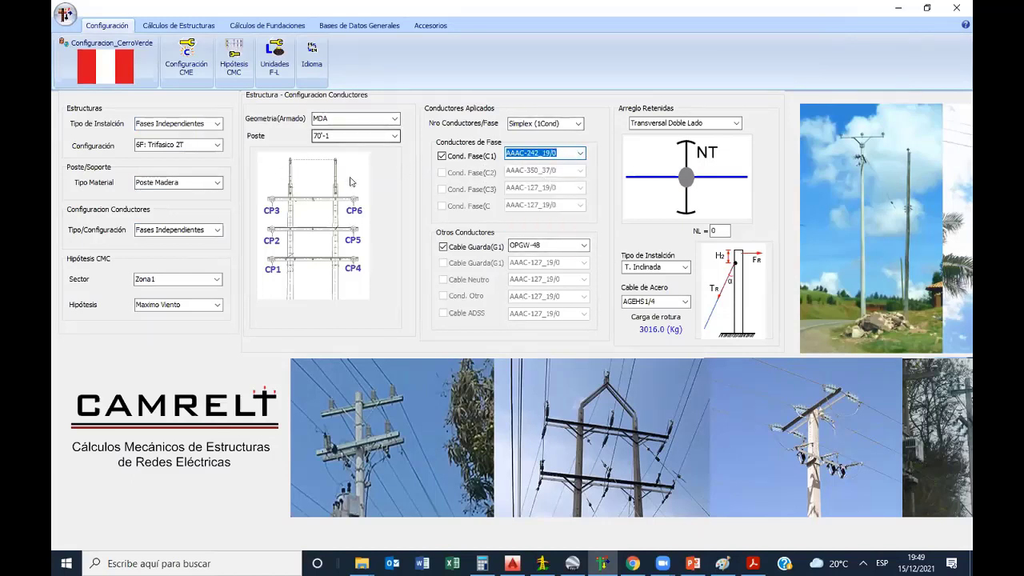
pyautogui.click(217, 145)
pyautogui.click(165, 174)
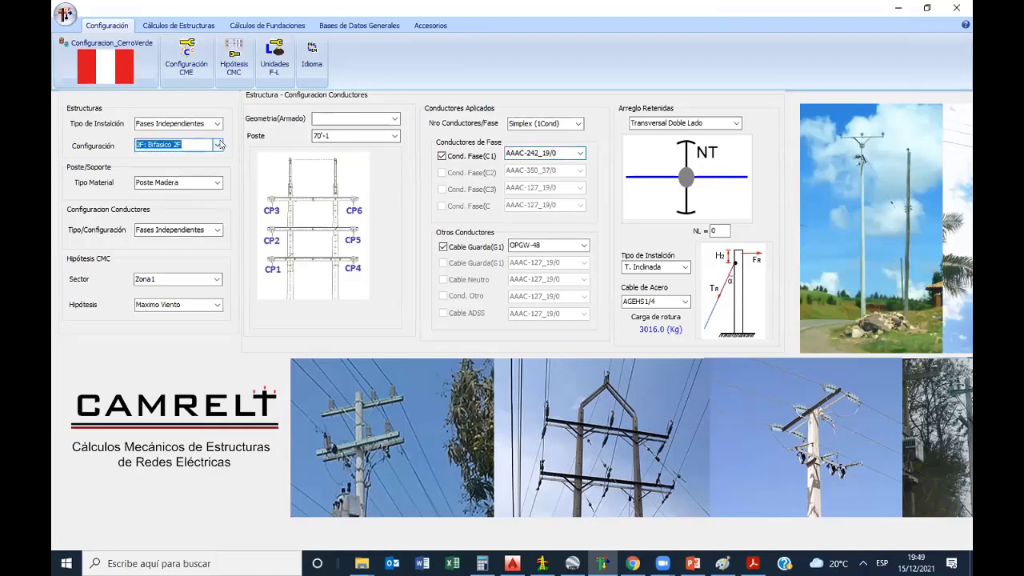
pyautogui.click(217, 145)
pyautogui.click(155, 190)
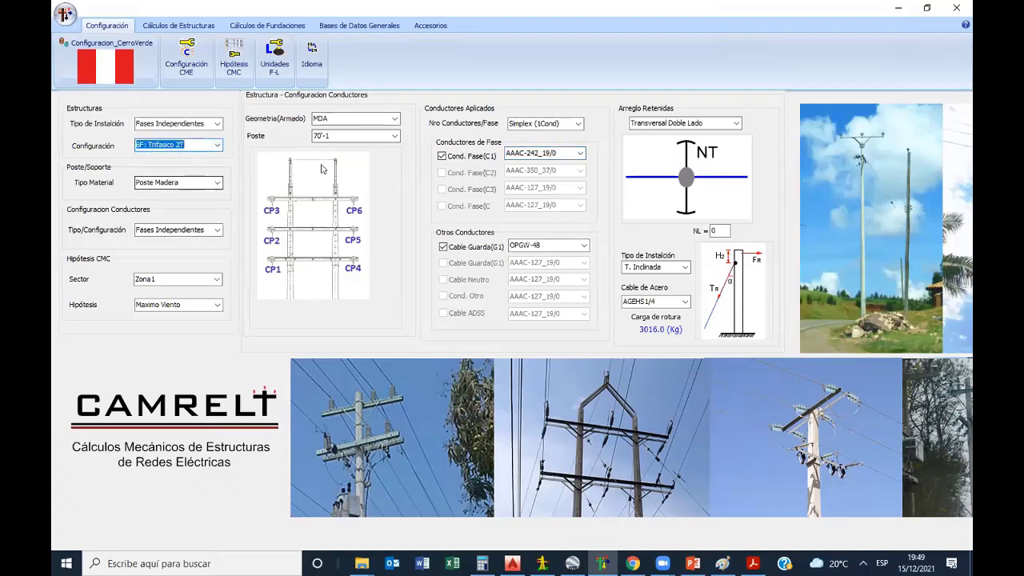
pyautogui.click(211, 229)
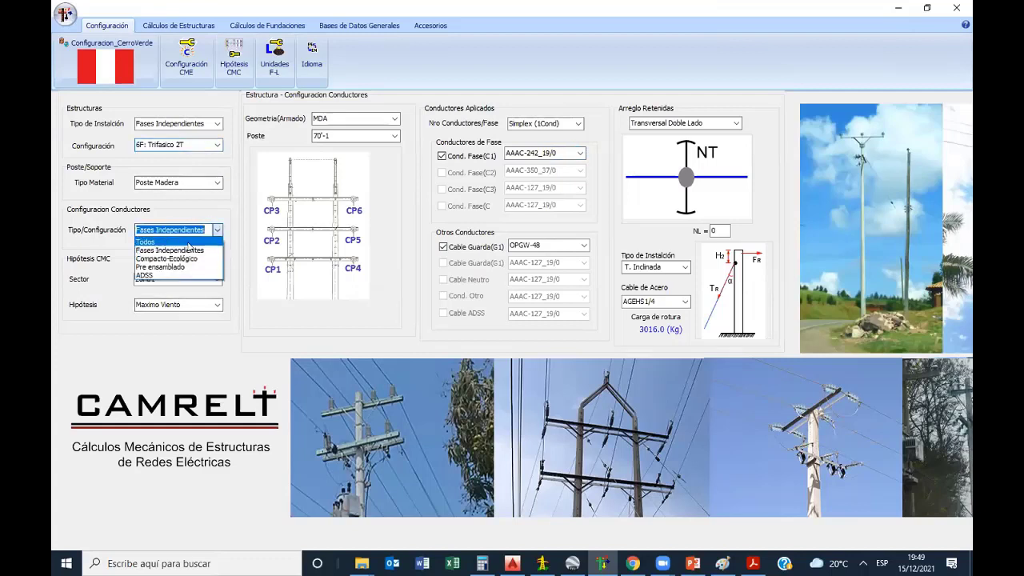
pyautogui.click(192, 238)
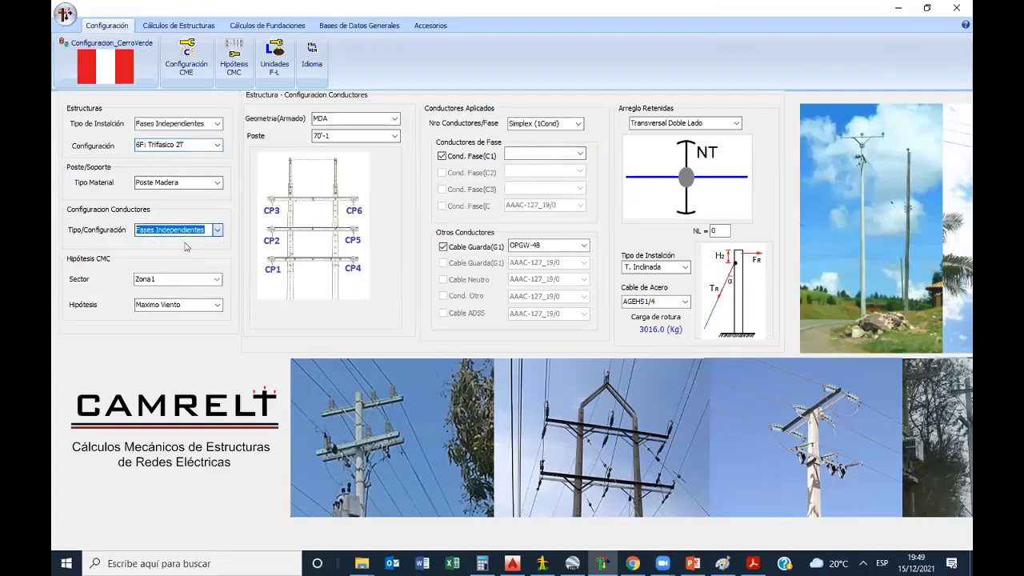
pyautogui.click(216, 182)
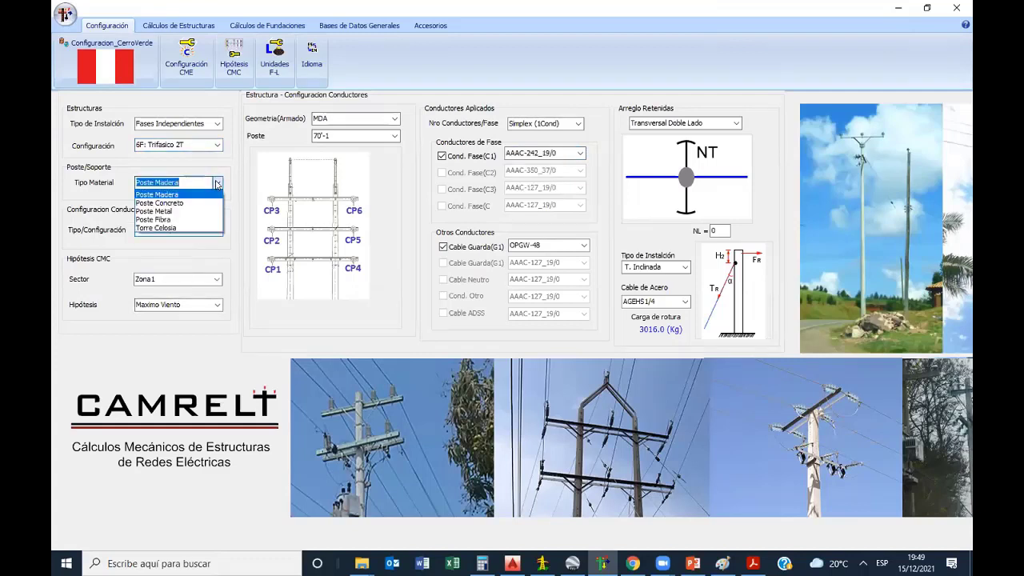
pyautogui.click(168, 195)
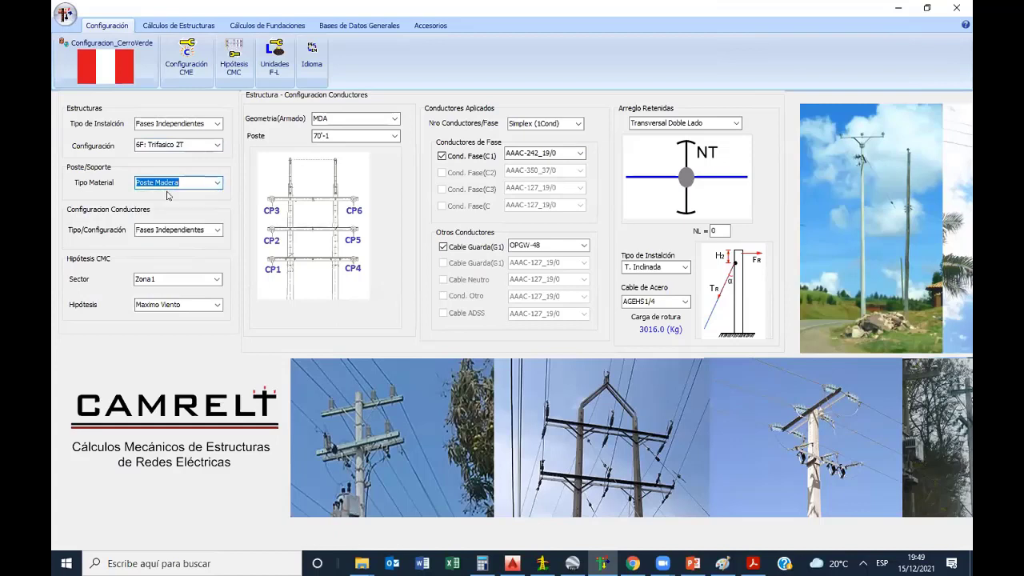
# - Reselect the MDA geometry and assign AAAC-127_37/0 as phase conductor C2
pyautogui.click(392, 120)
pyautogui.click(340, 128)
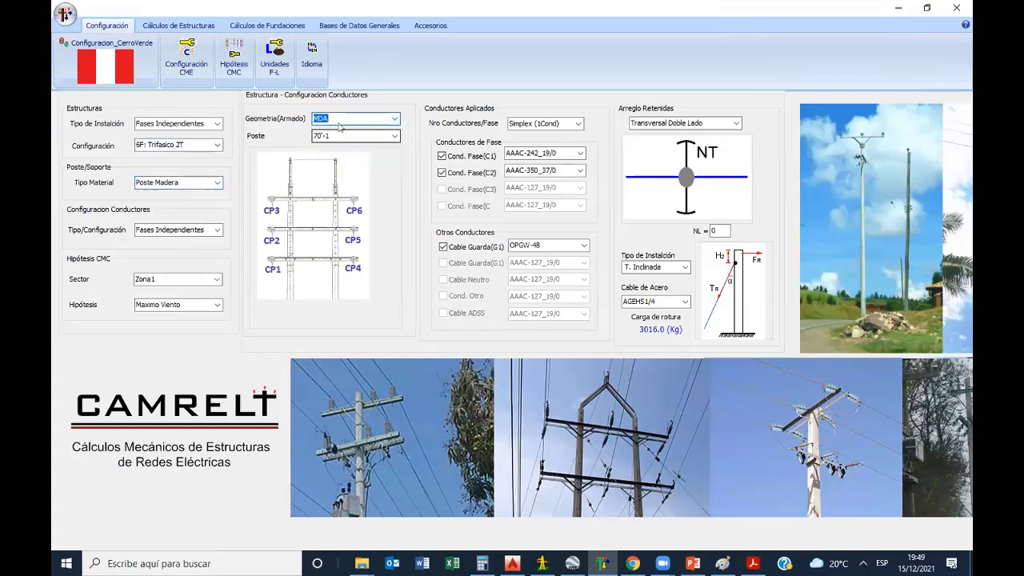
pyautogui.click(579, 173)
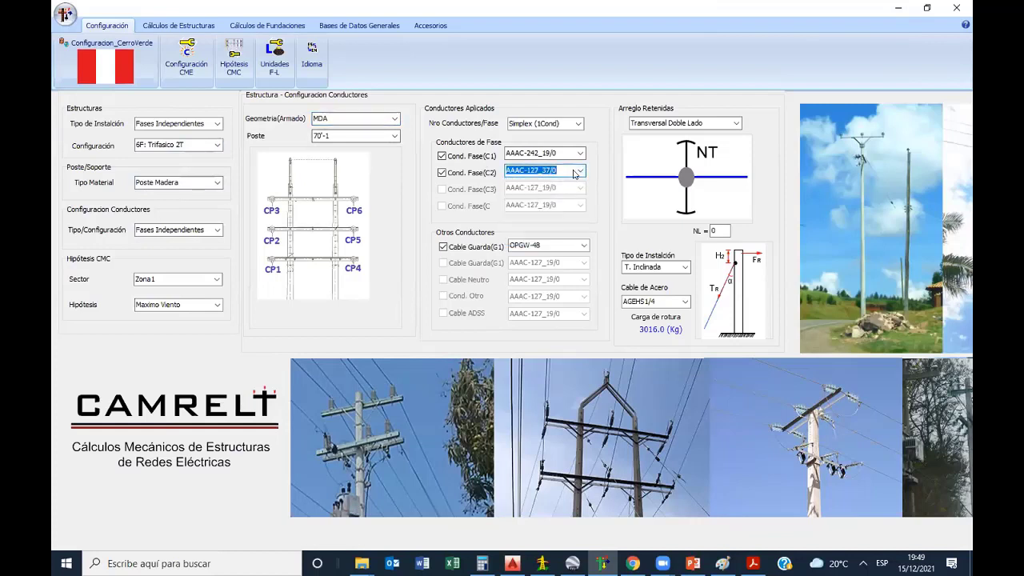
# - Assign AAAC-242_19/0 as phase conductor C2 and set the guy arrangement to Longitudinal Anclaje
pyautogui.click(574, 175)
pyautogui.click(533, 189)
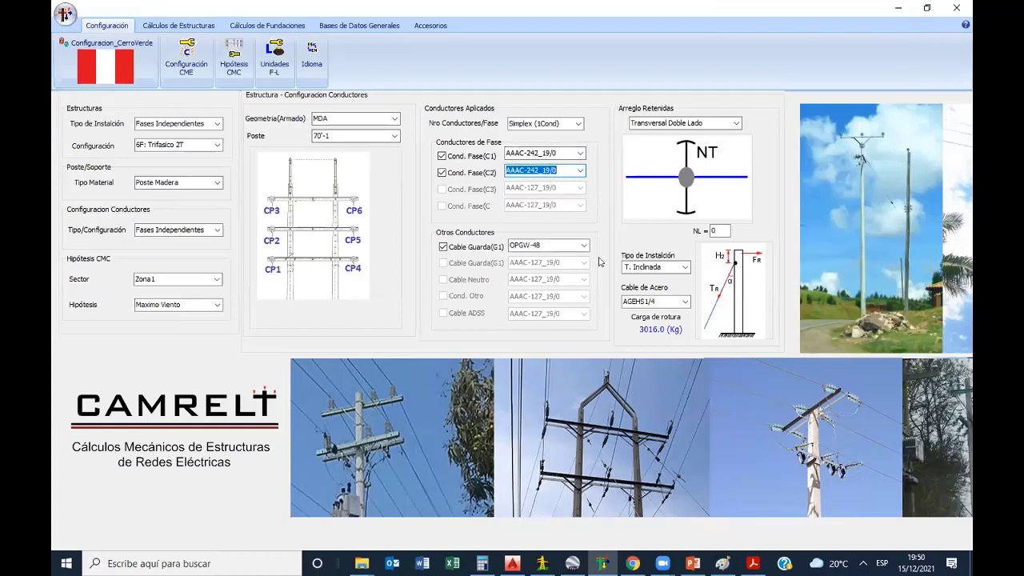
pyautogui.click(736, 123)
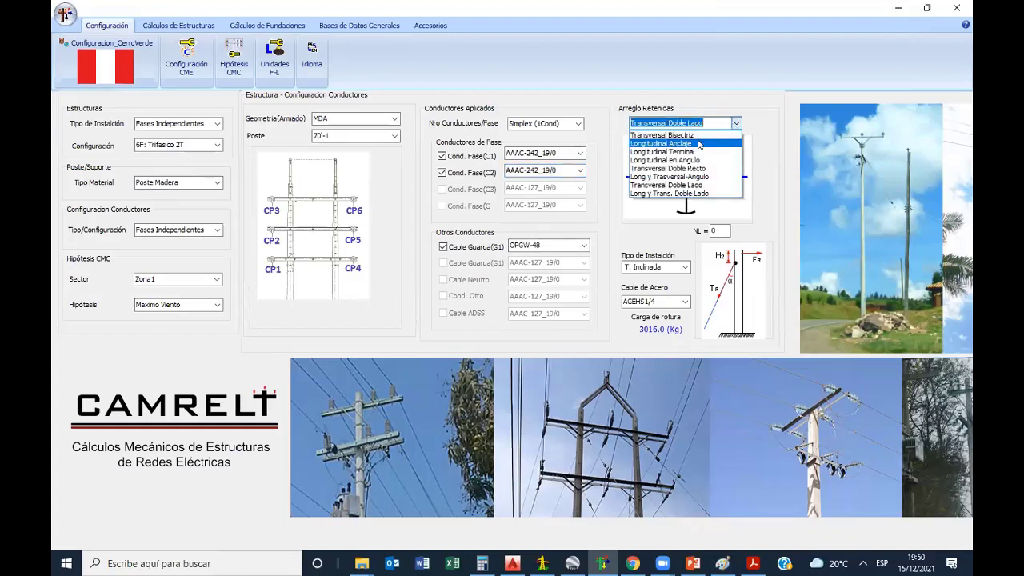
pyautogui.click(699, 144)
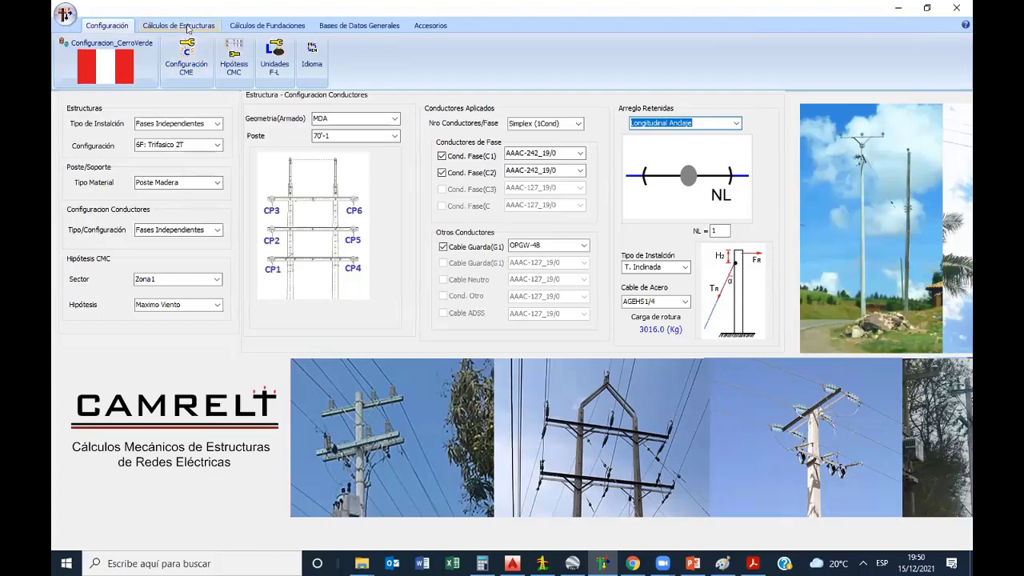
# - Review the load application heights and support safety factors in the general CME configuration, and accept it
pyautogui.click(187, 56)
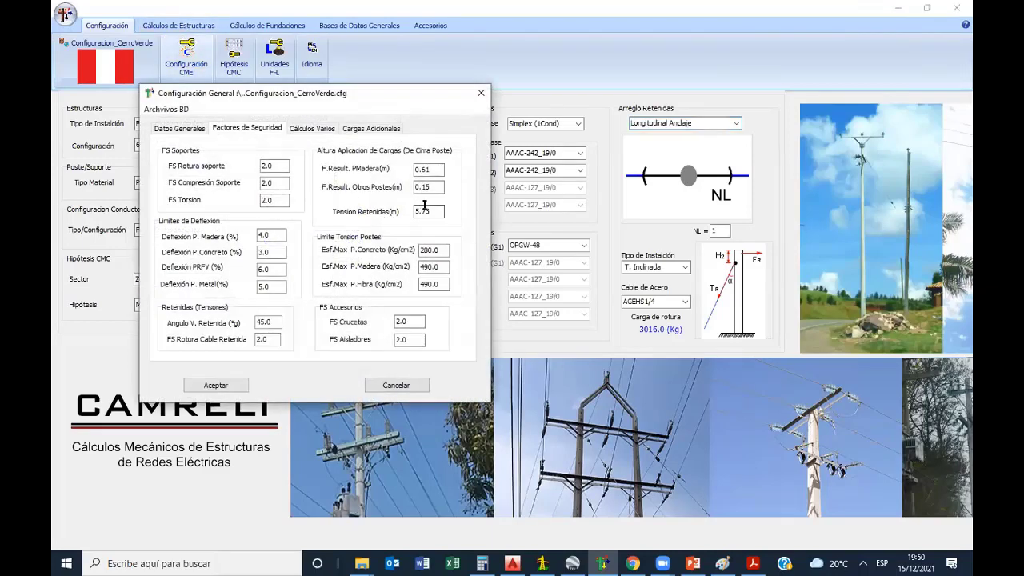
pyautogui.click(430, 170)
pyautogui.moveTo(380, 101); pyautogui.dragTo(597, 172)
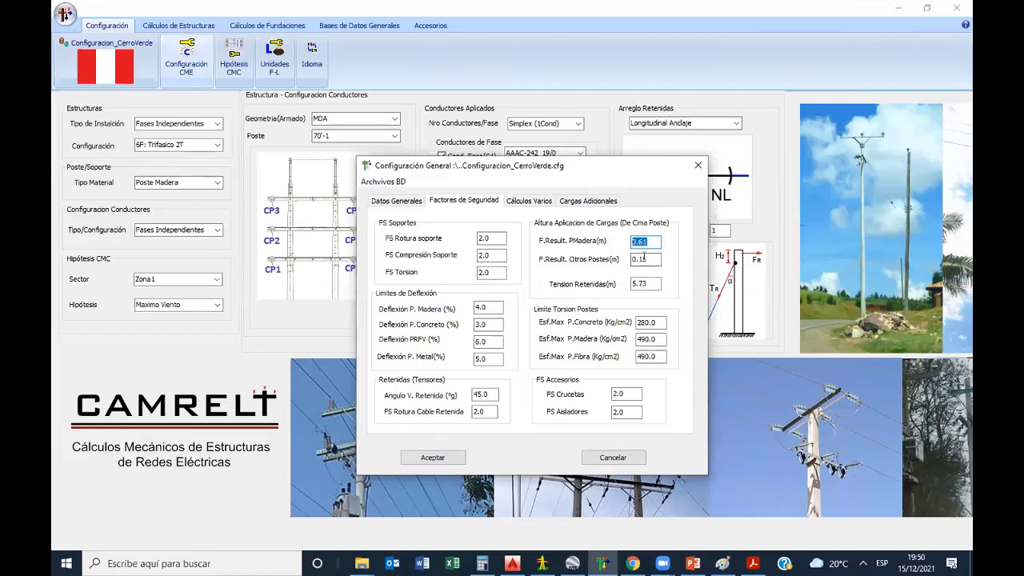
pyautogui.doubleClick(490, 257)
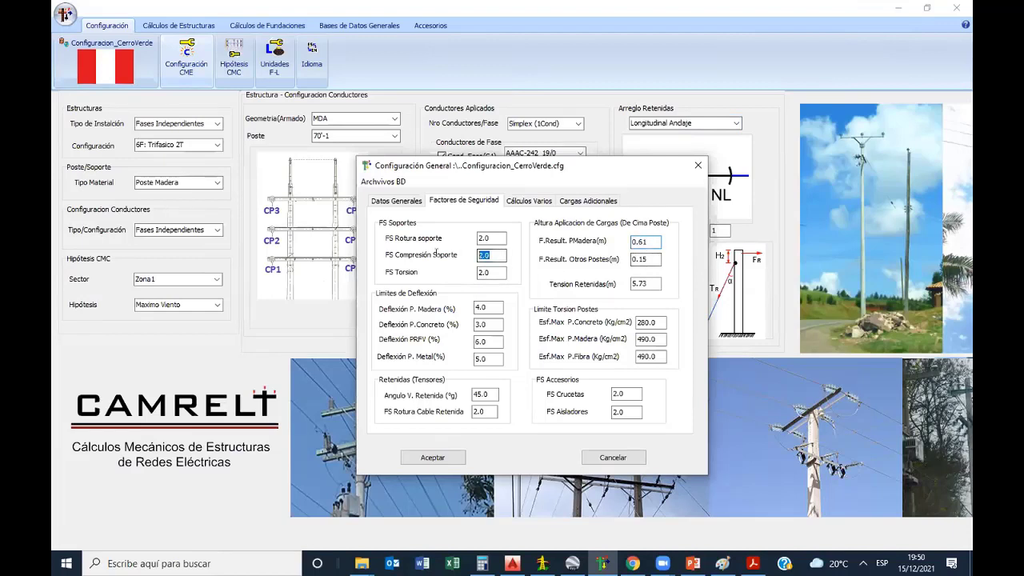
pyautogui.click(433, 454)
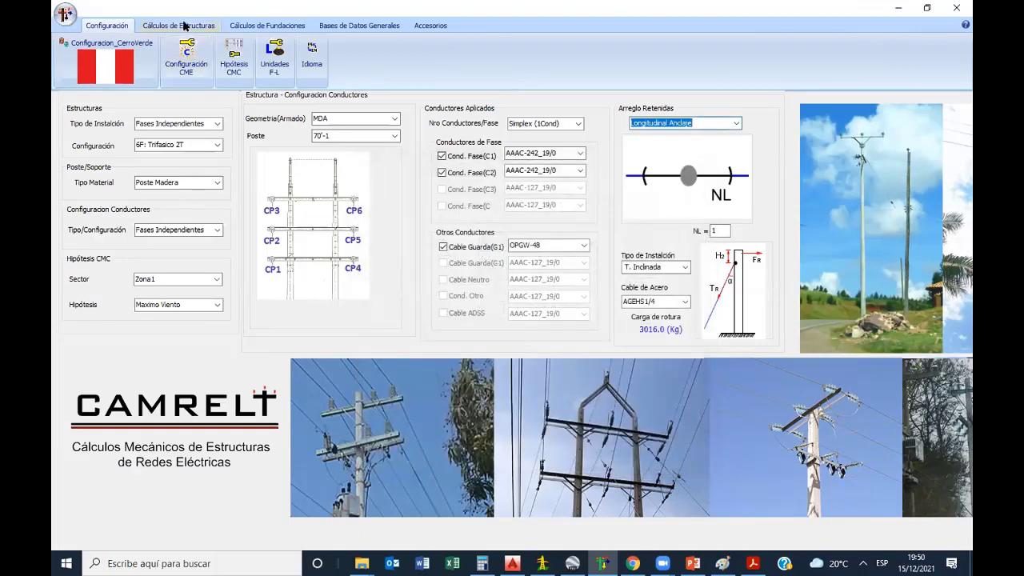
# - Open the maximum weight span calculation, set the longitudinal guys NR-L to 0 and recalculate
pyautogui.click(182, 25)
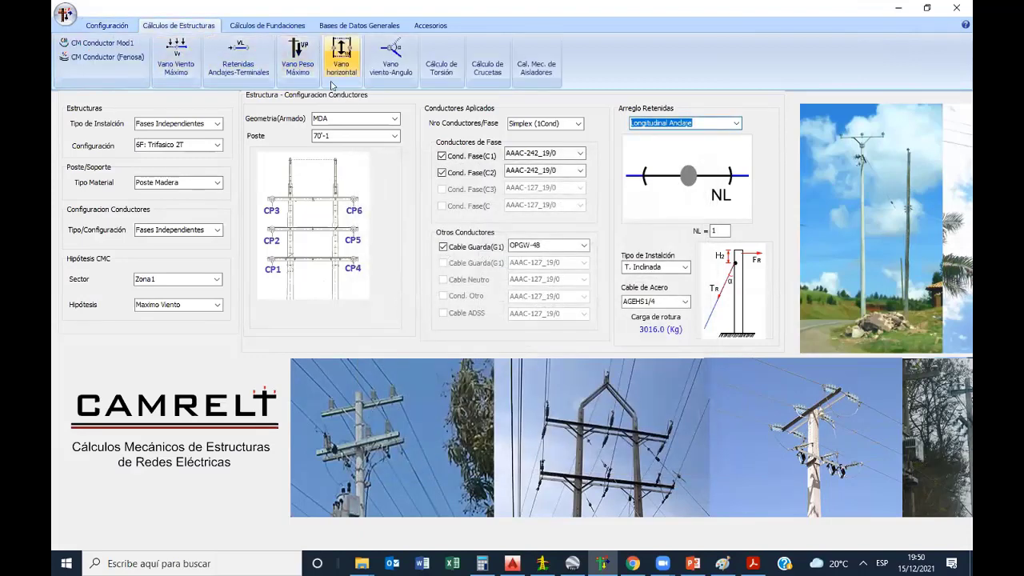
pyautogui.click(294, 57)
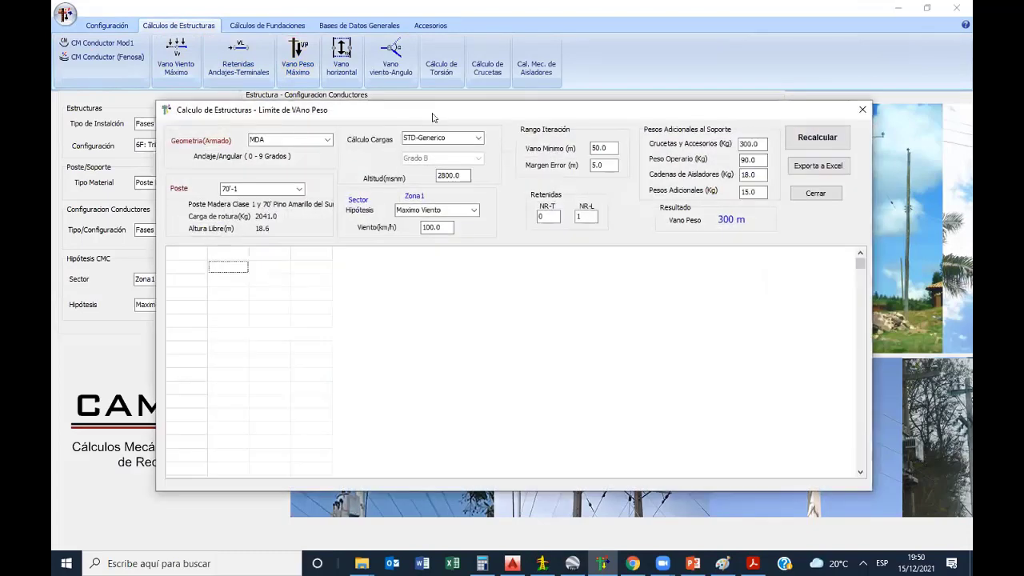
pyautogui.click(572, 196)
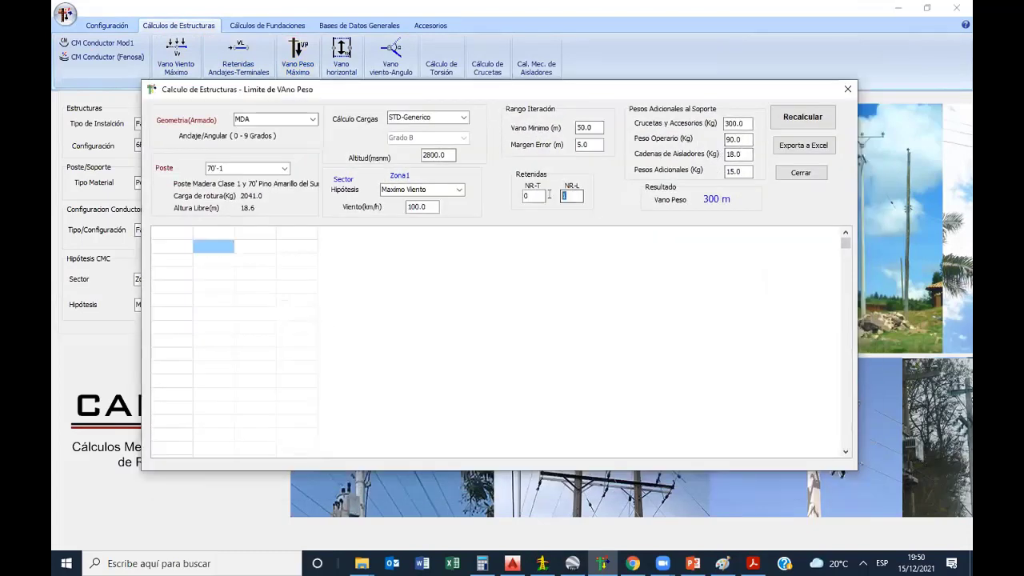
pyautogui.write('0')
pyautogui.click(803, 117)
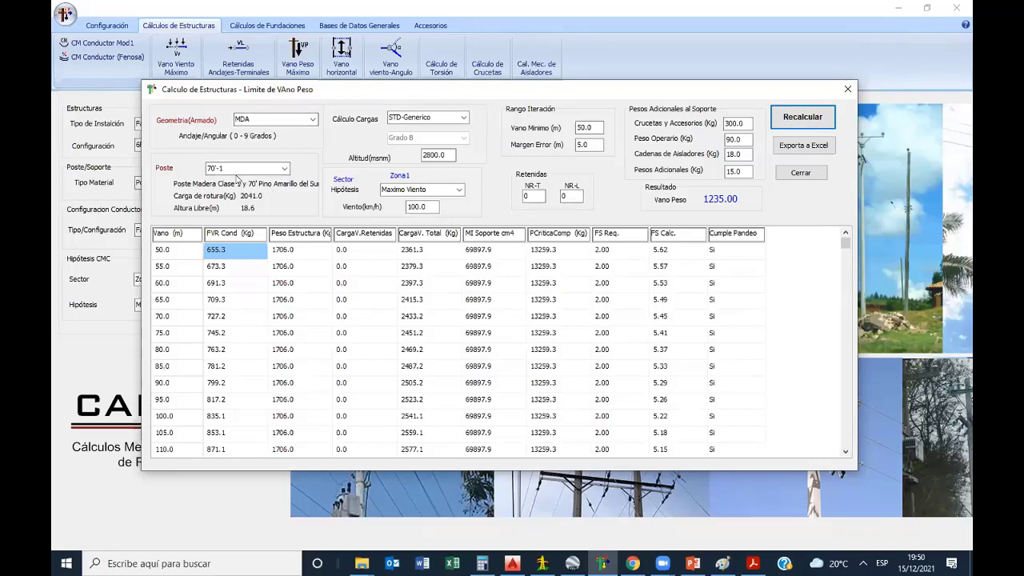
# - Check the wind speed and the crossarm and accessories weight, and rerun the weight span calculation
pyautogui.click(432, 206)
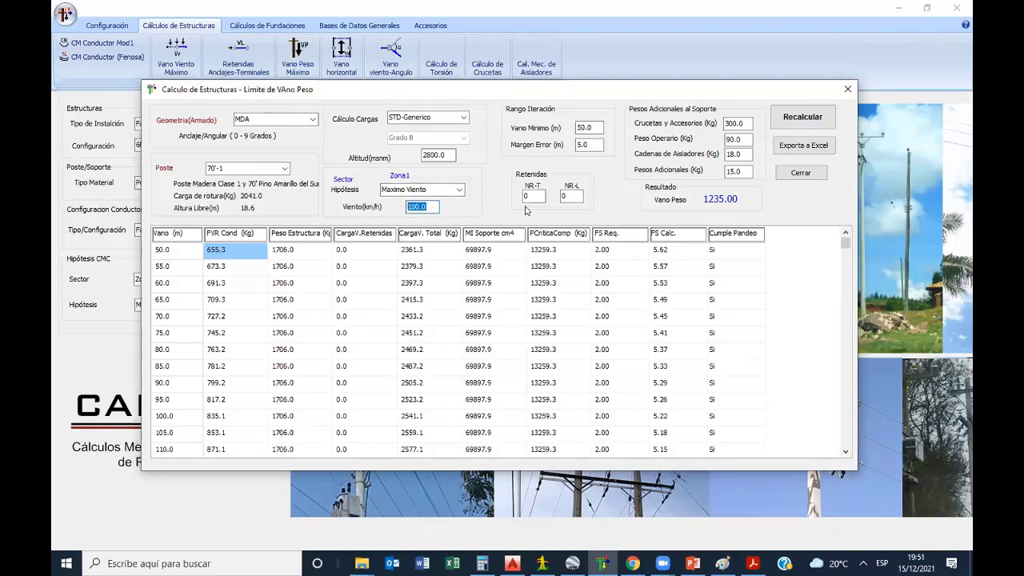
pyautogui.click(743, 123)
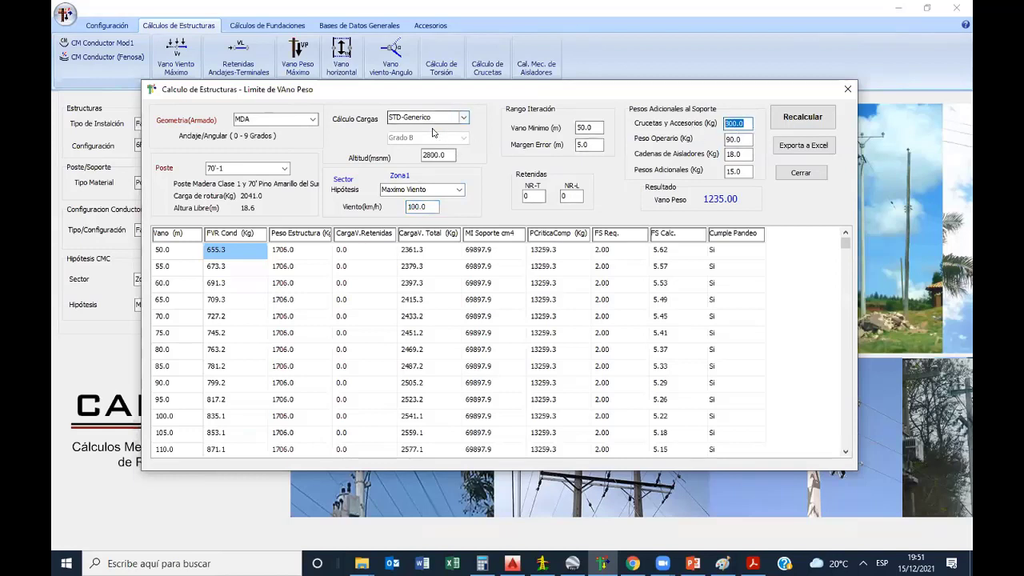
pyautogui.click(792, 125)
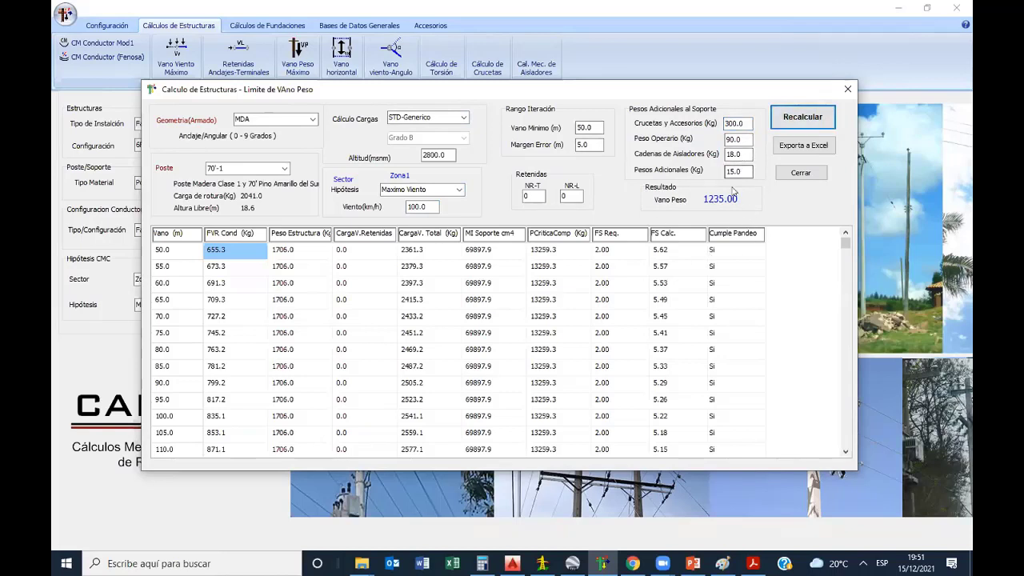
# - Set the longitudinal guys NR-L to 2 and recalculate the weight span with the STD-Generico loads
pyautogui.click(570, 196)
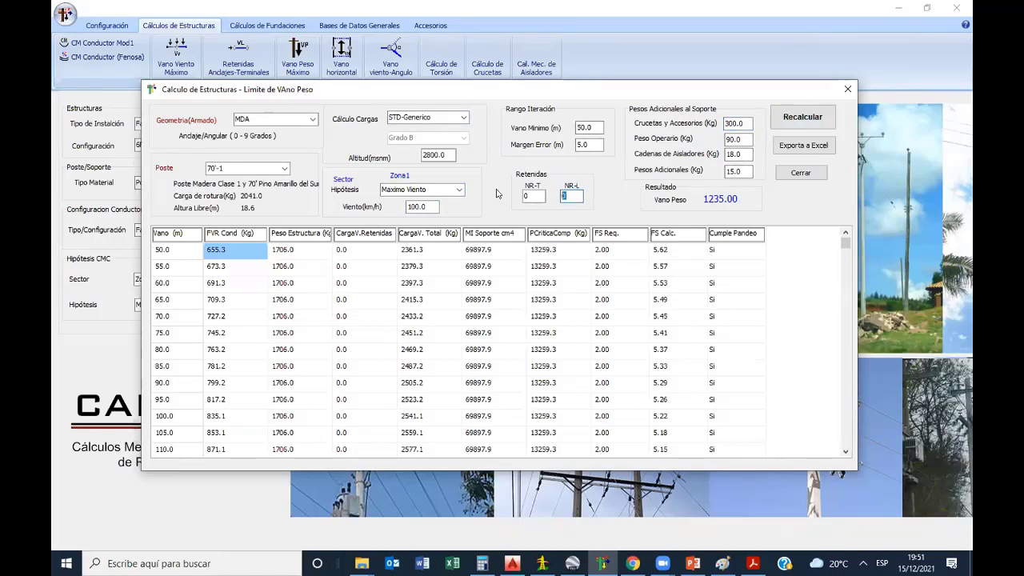
pyautogui.write('1')
pyautogui.click(809, 118)
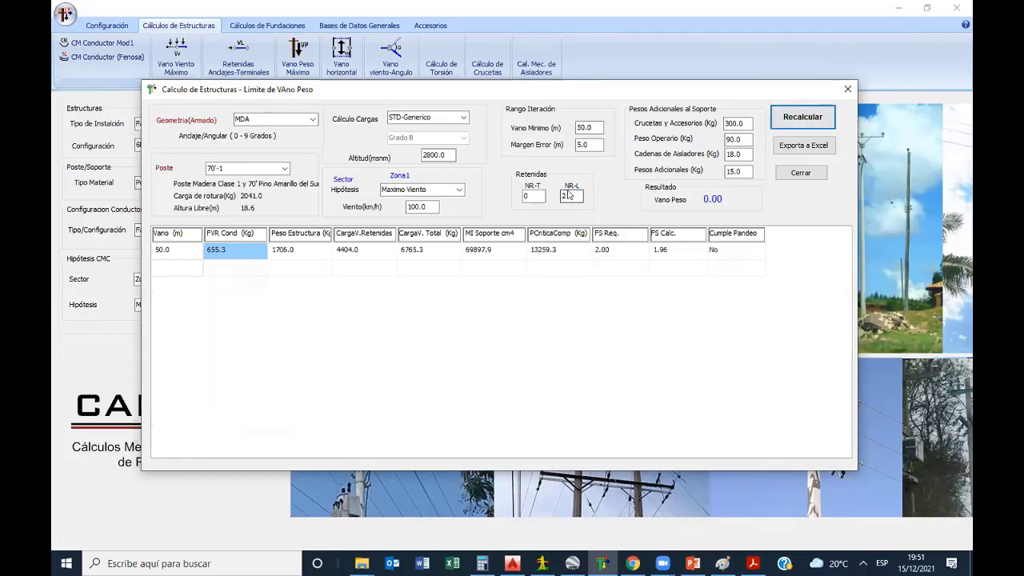
# - Change the longitudinal guys NR-L to 1 and recalculate the weight span with STD-Generico
pyautogui.click(464, 118)
pyautogui.click(574, 196)
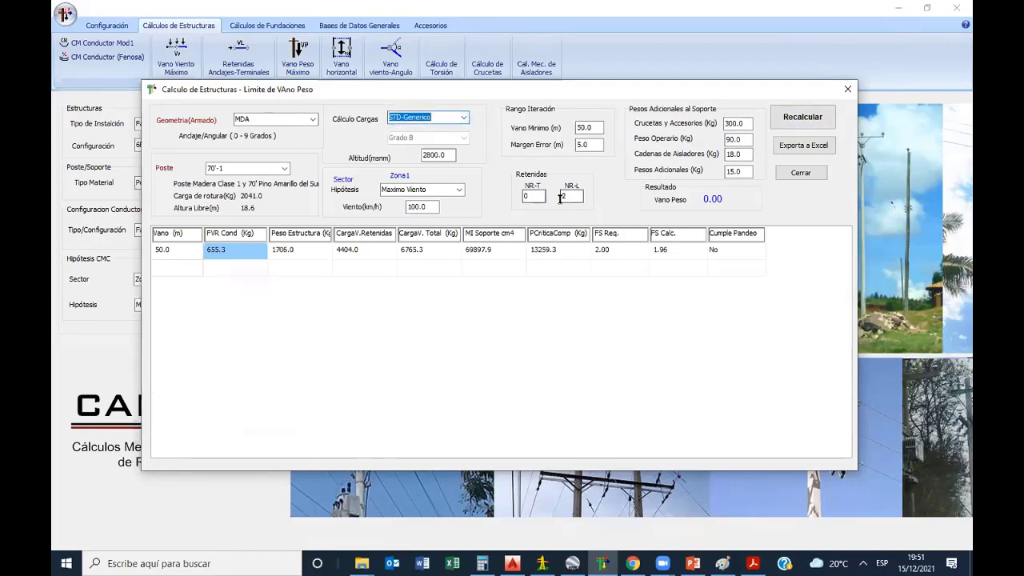
pyautogui.doubleClick(574, 196)
pyautogui.write('1')
pyautogui.click(788, 121)
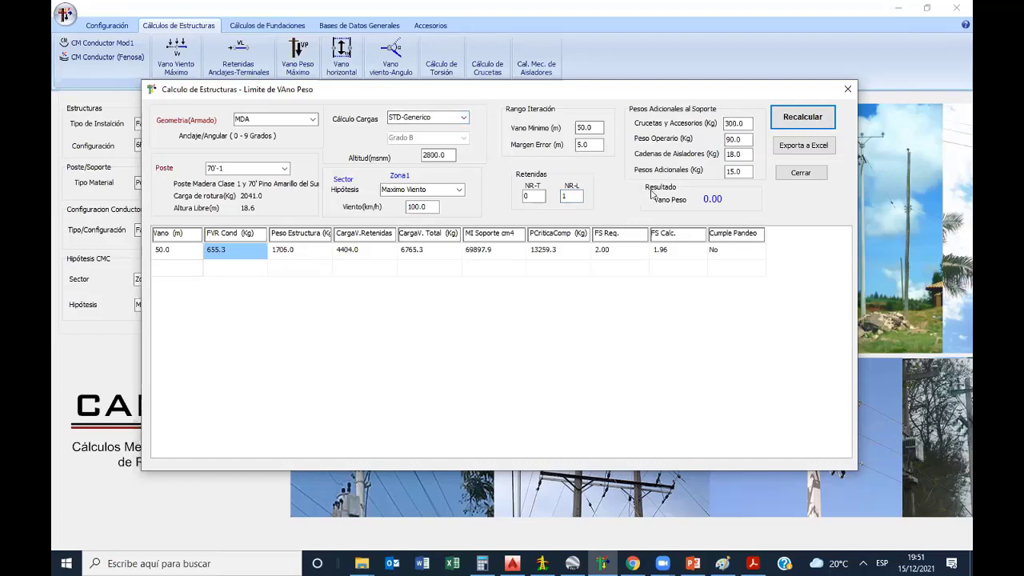
# - Set the load calculation standard to STD-CNES2011 and recalculate the weight span
pyautogui.click(467, 118)
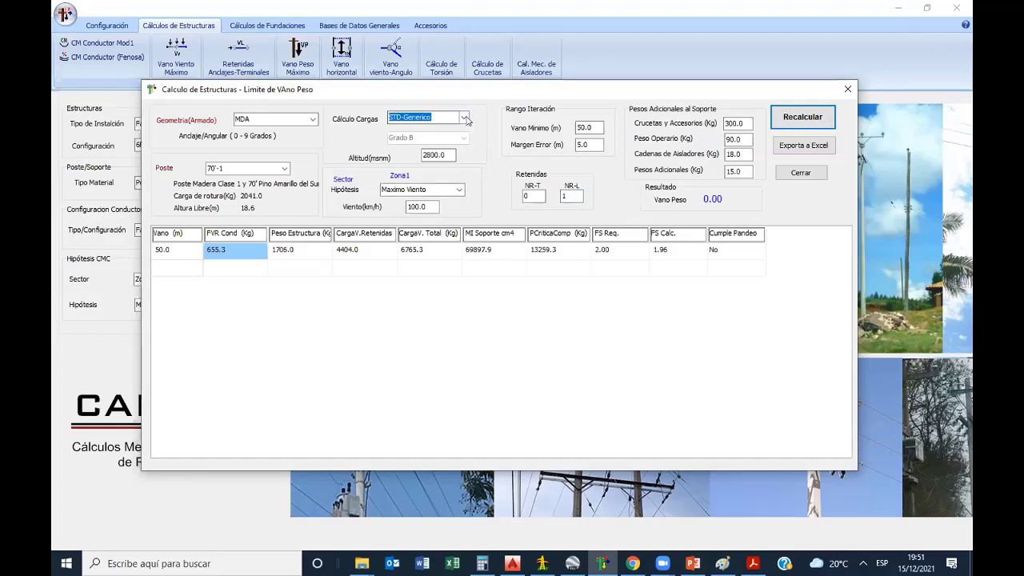
pyautogui.click(416, 136)
pyautogui.click(814, 118)
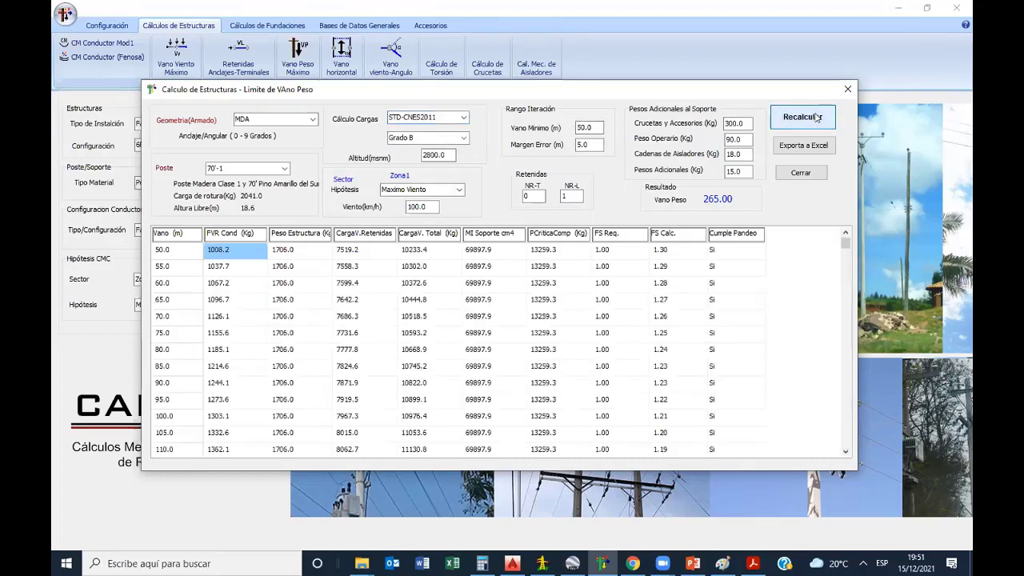
# - Reselect Grado B for the STD-CNES2011 loads, set NR-L to 0 and recalculate the weight span
pyautogui.click(463, 118)
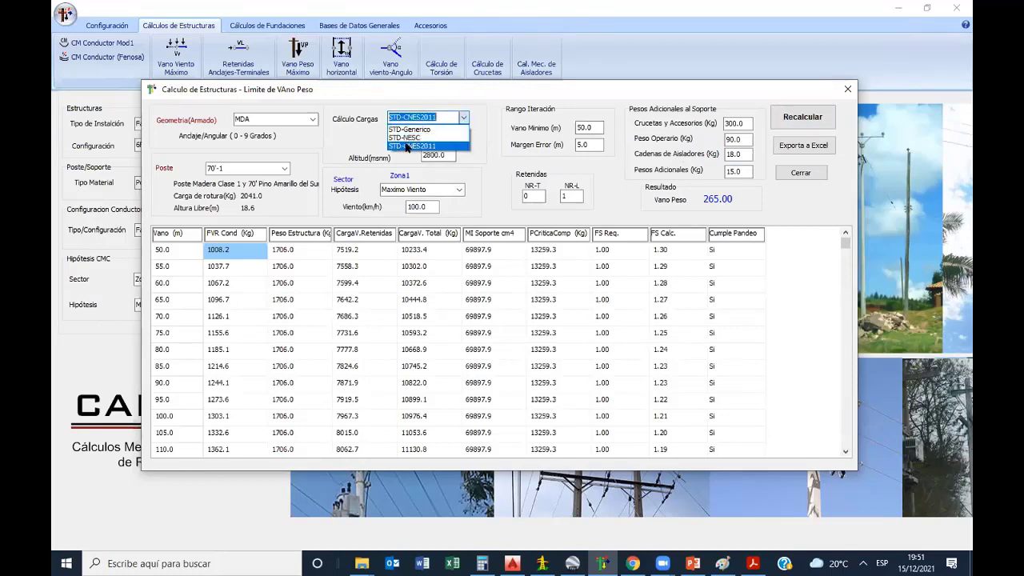
pyautogui.click(462, 138)
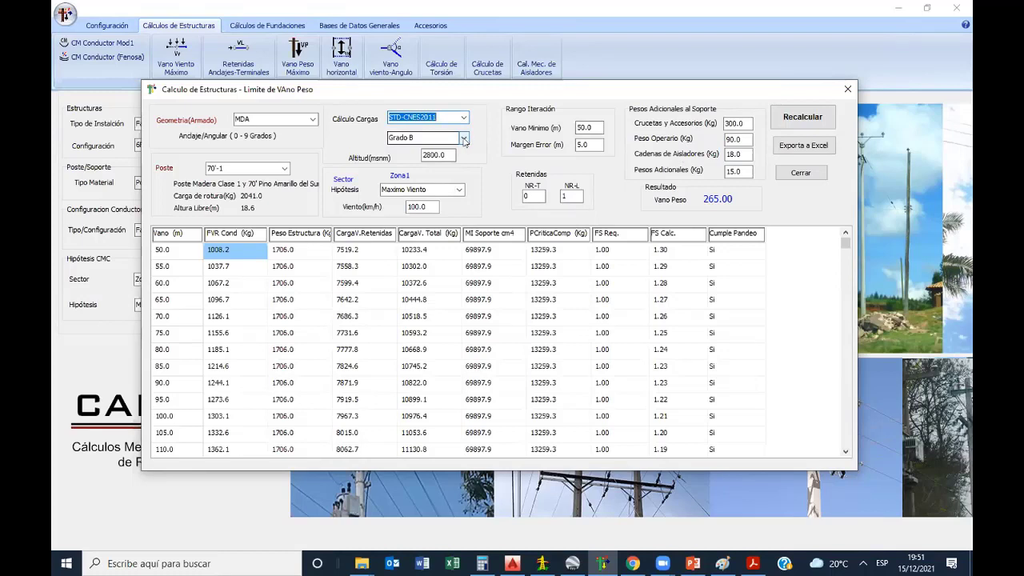
pyautogui.click(464, 140)
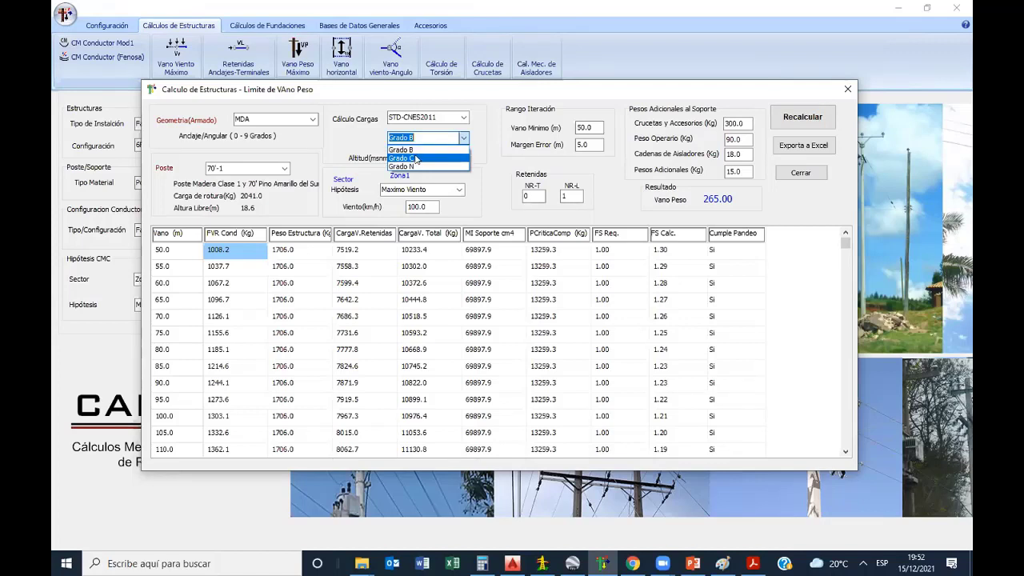
pyautogui.click(403, 150)
pyautogui.click(575, 195)
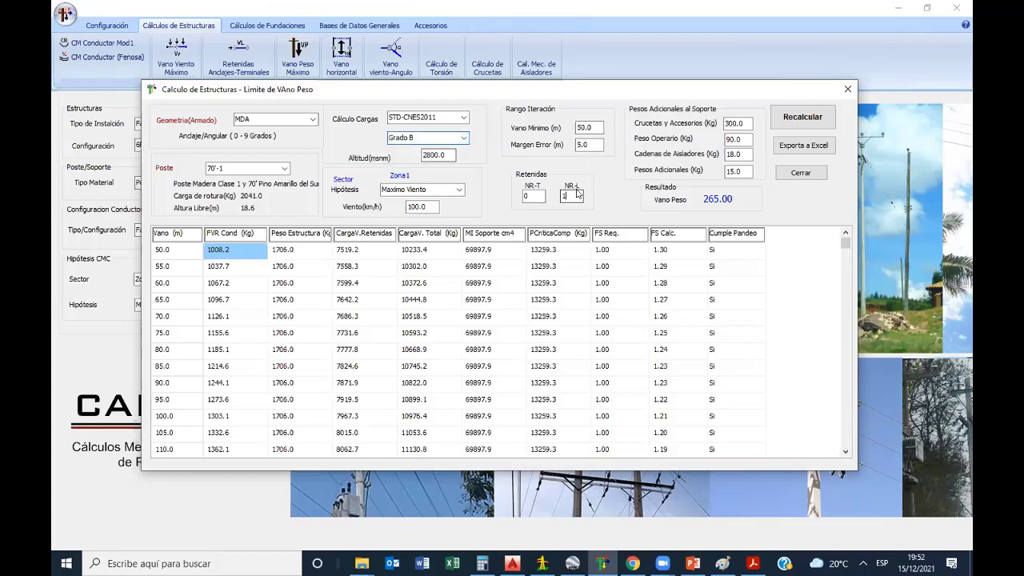
pyautogui.write('0')
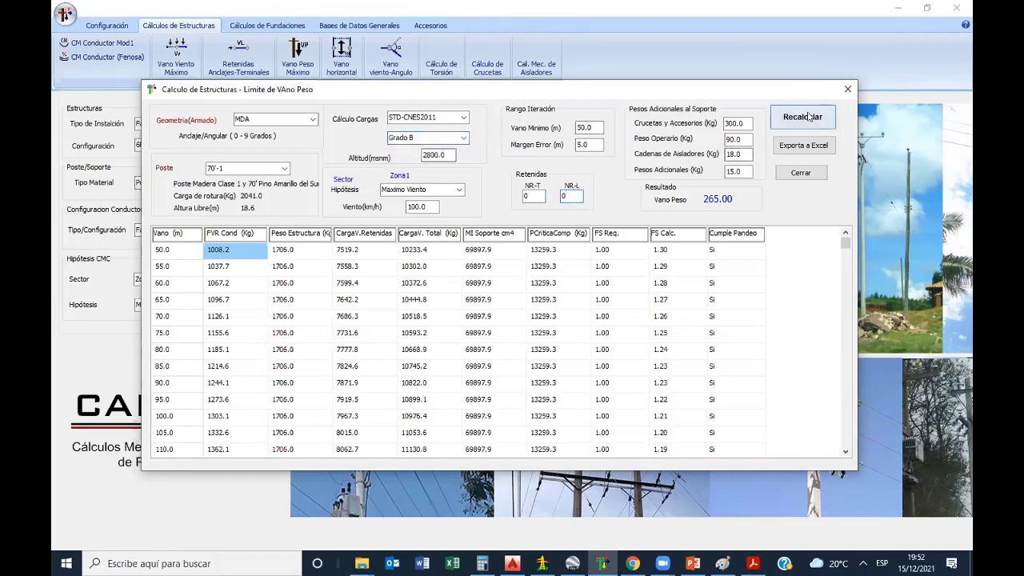
pyautogui.click(810, 116)
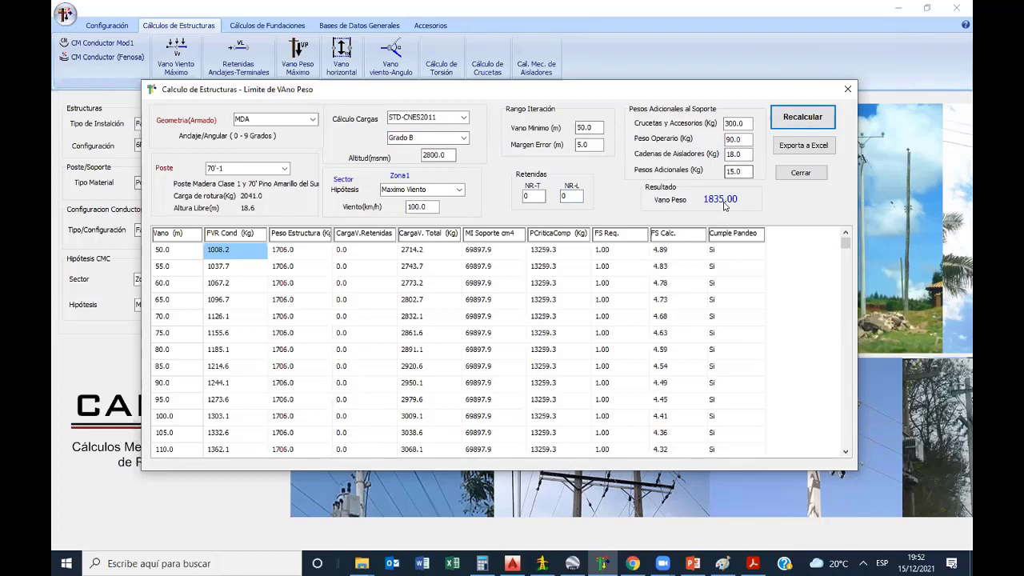
# - Set NR-L to 2 and recalculate the weight span with STD-CNES2011 Grado B
pyautogui.doubleClick(570, 194)
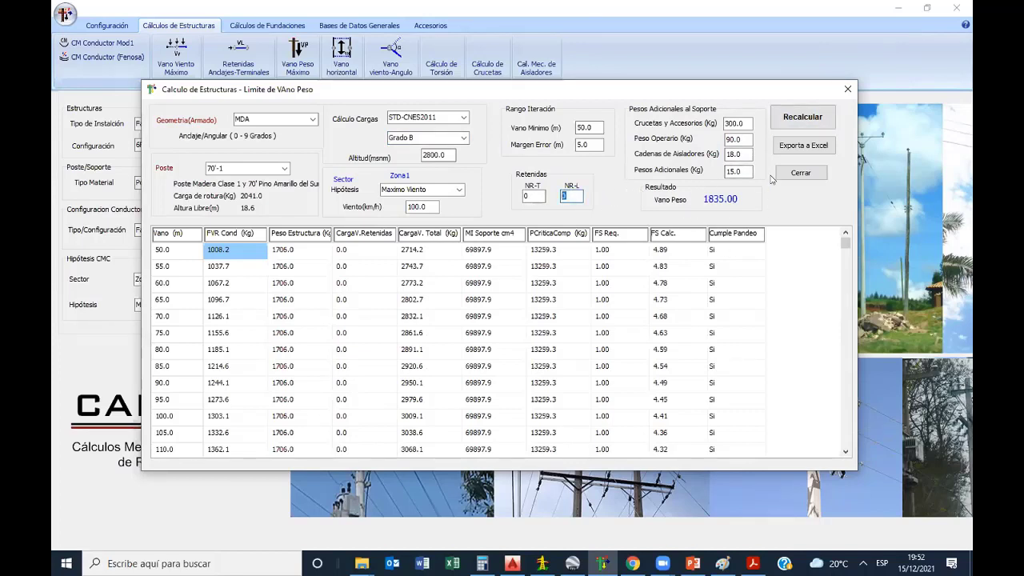
pyautogui.write('2')
pyautogui.click(803, 117)
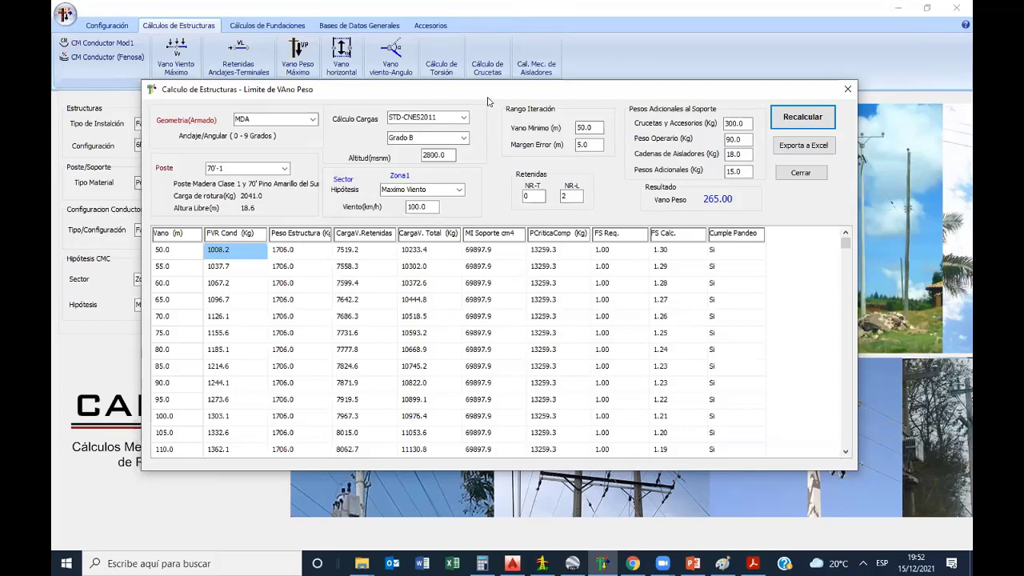
# - Compare the weight span results and guy counts with the MDA structure drawing, and close the calculation window
pyautogui.moveTo(493, 101); pyautogui.dragTo(722, 269)
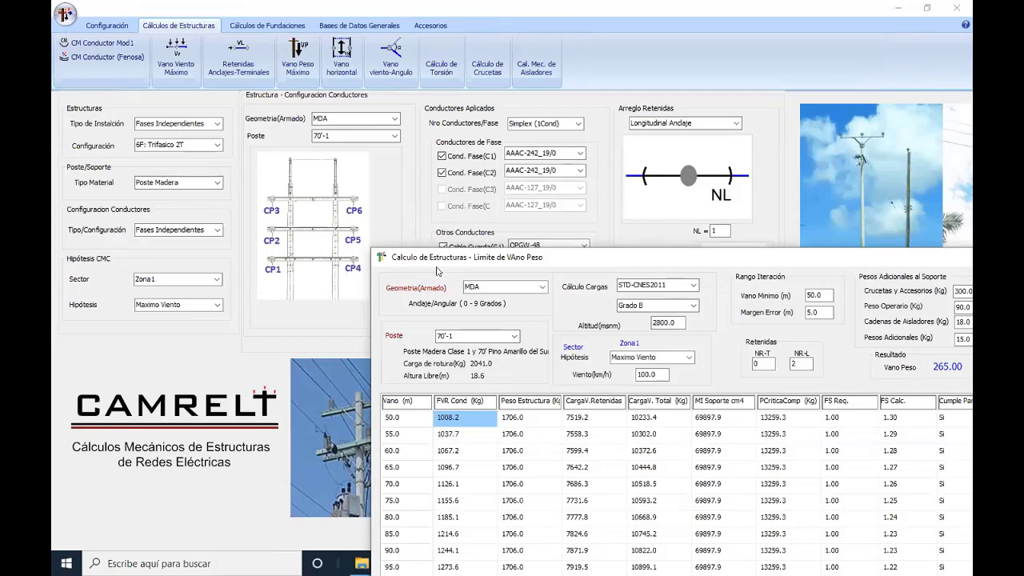
pyautogui.moveTo(450, 258); pyautogui.dragTo(192, 94)
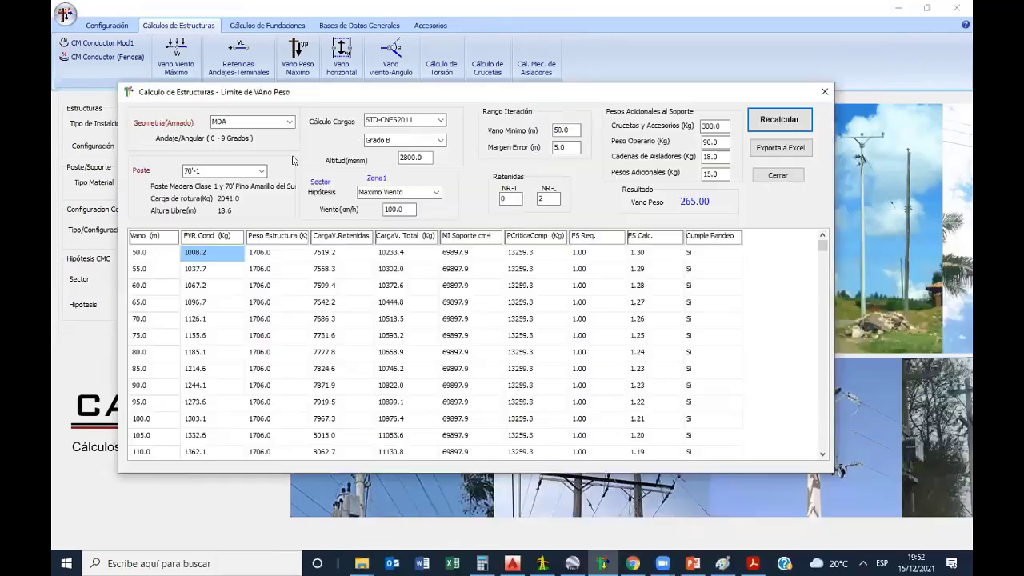
pyautogui.click(511, 198)
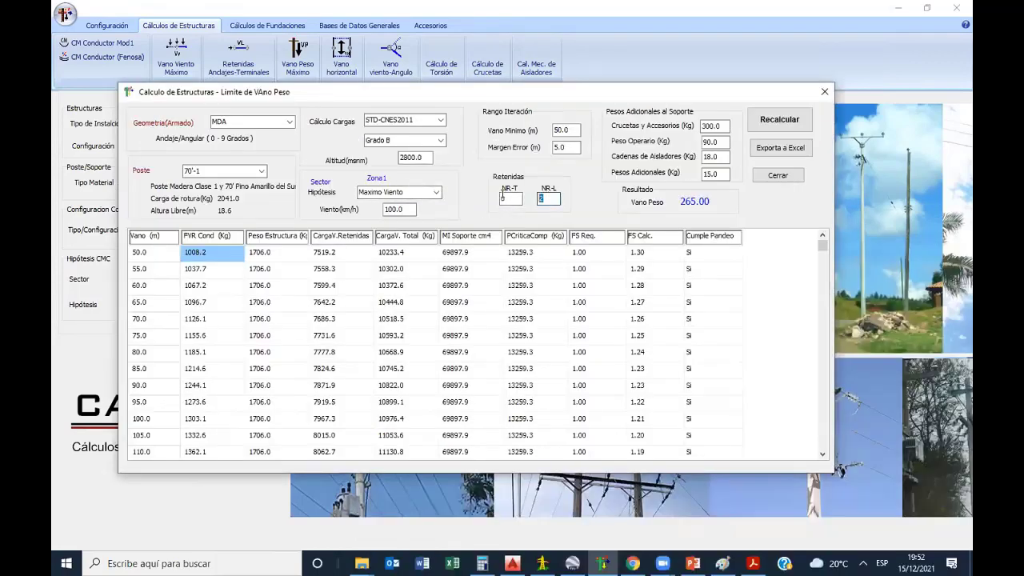
pyautogui.doubleClick(549, 199)
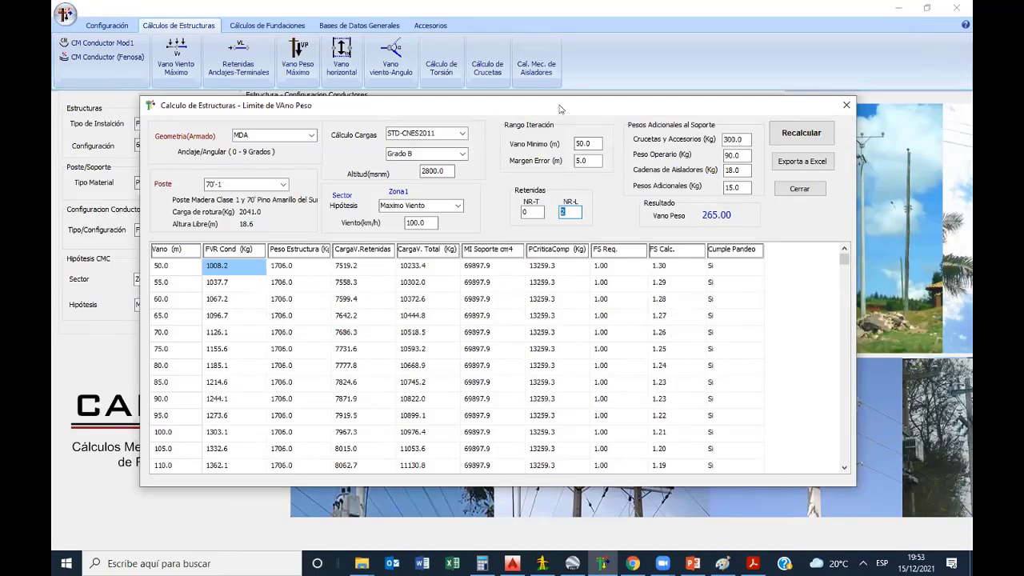
pyautogui.moveTo(560, 109); pyautogui.dragTo(571, 125)
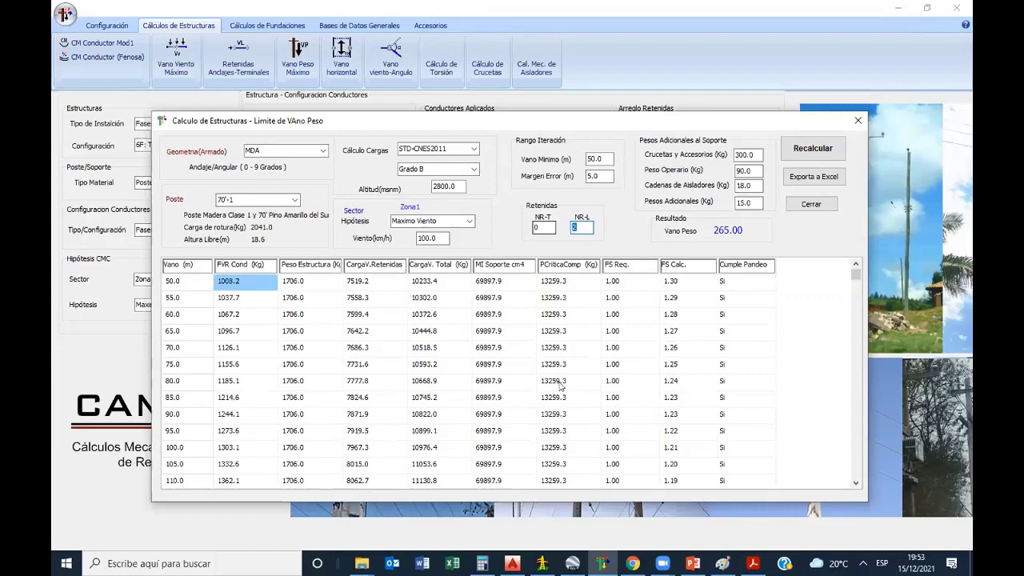
pyautogui.click(855, 122)
# - Open the CalculosCargasV_SegunModelos_CNE workbook from the Webcast_Calculo Vano Peso folder in Excel and go to the start of the vertical load example
pyautogui.moveTo(362, 564)
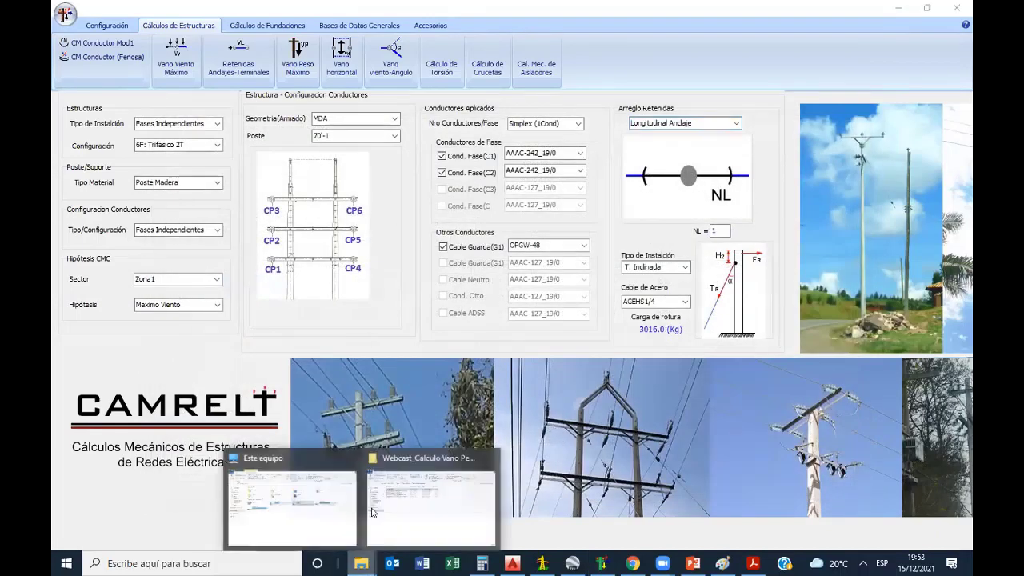
pyautogui.click(377, 508)
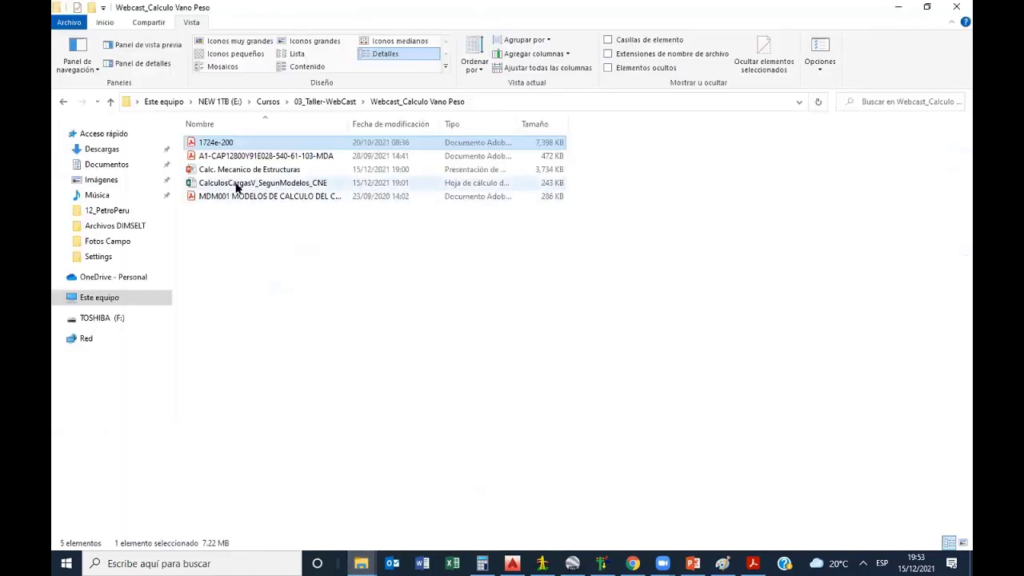
pyautogui.doubleClick(236, 184)
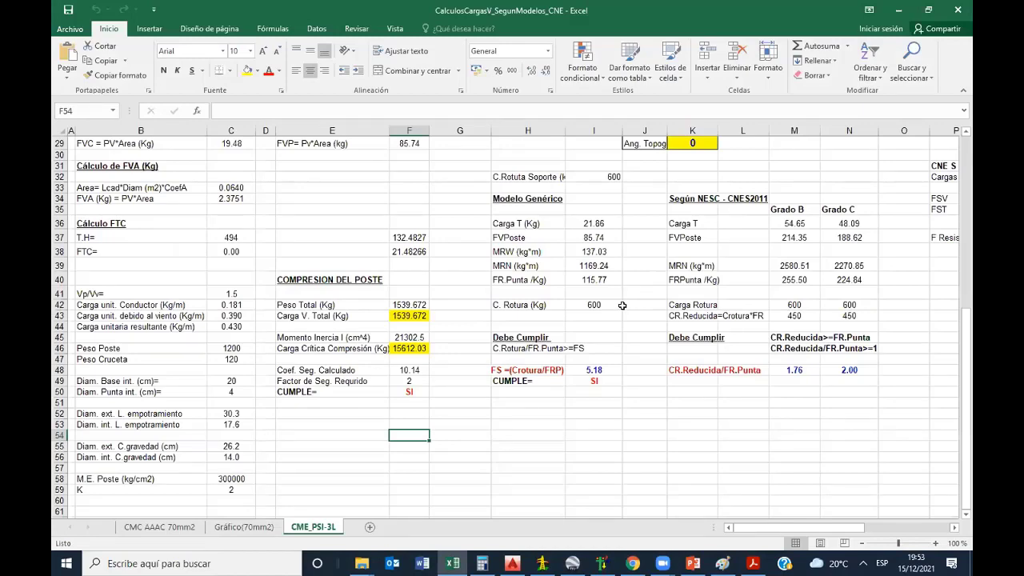
pyautogui.scroll(9, 622, 306)
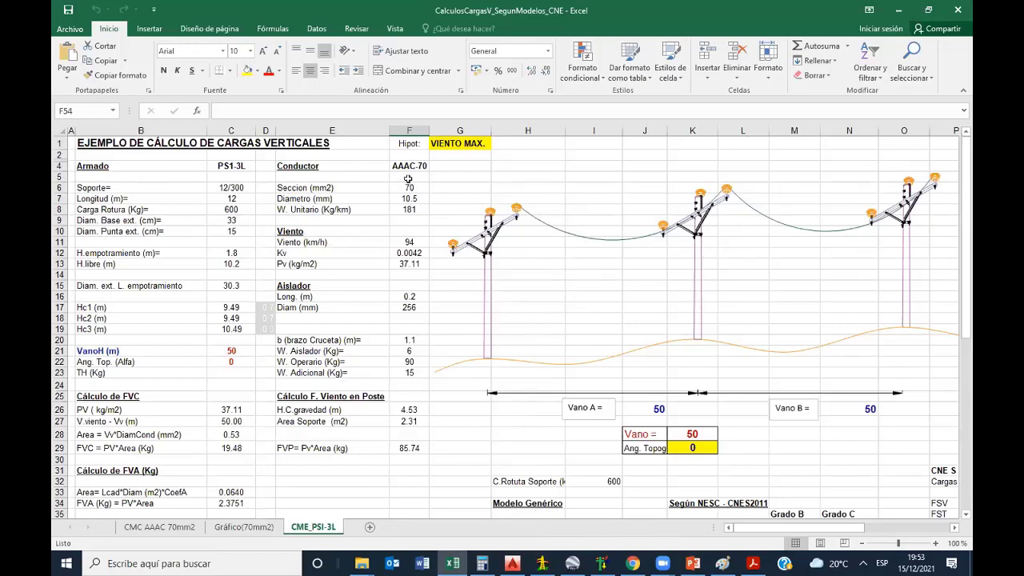
# - Review the PS1-3L example's input data for the support, conductor, wind and insulator, plus the crossarm arm length and additional weights
pyautogui.click(409, 130)
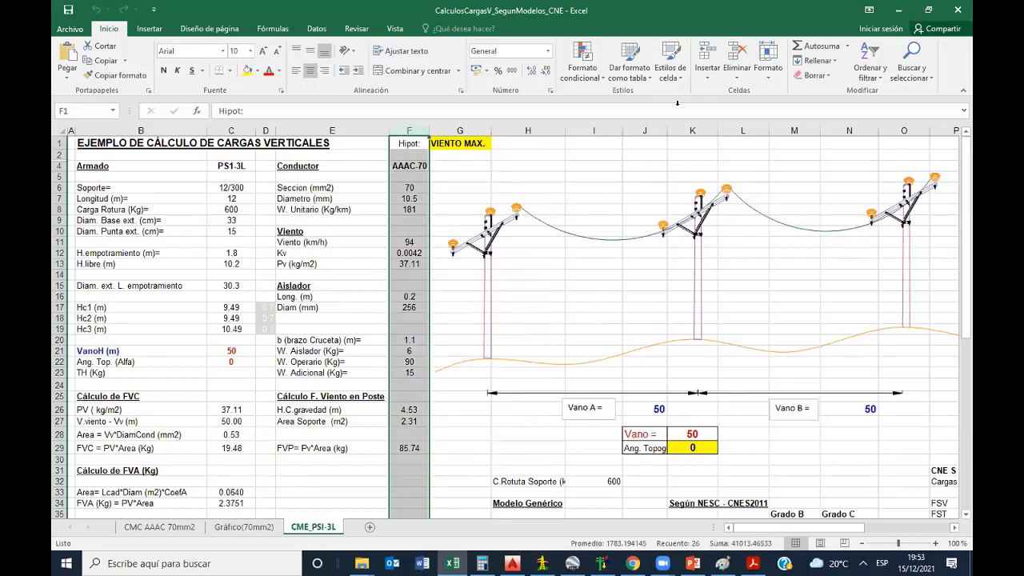
pyautogui.click(320, 319)
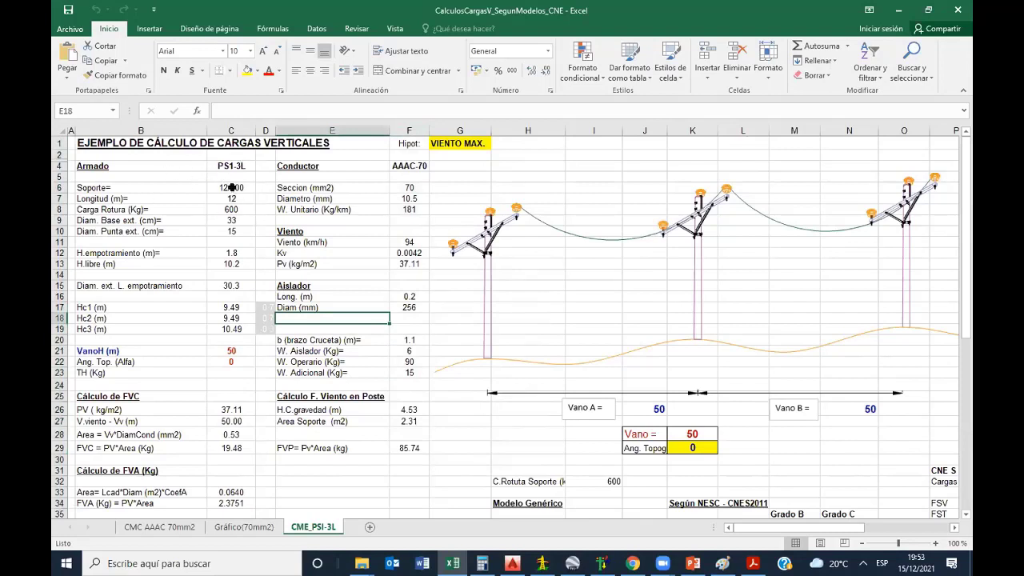
pyautogui.moveTo(232, 188); pyautogui.dragTo(215, 232)
pyautogui.moveTo(220, 307); pyautogui.dragTo(222, 328)
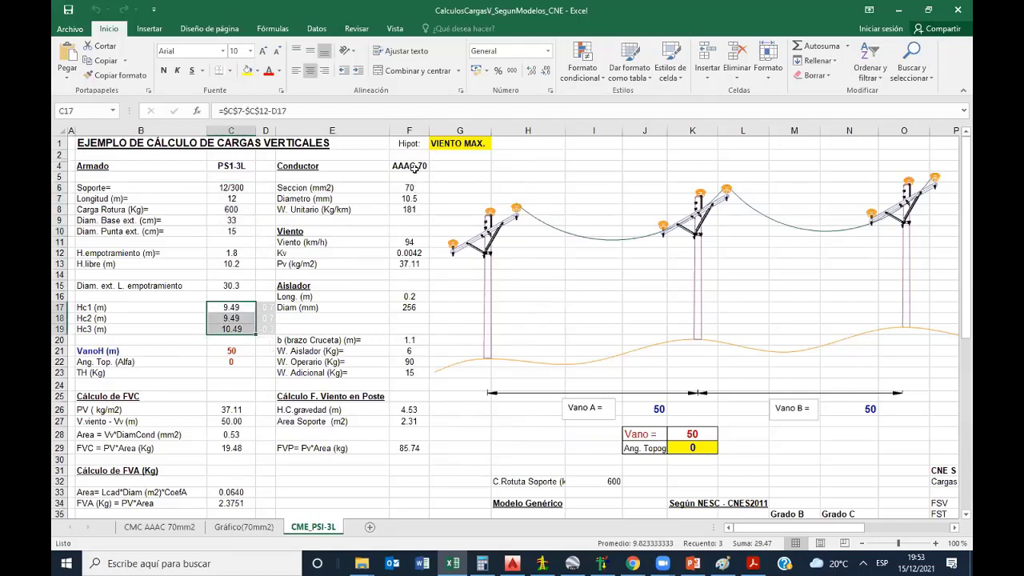
pyautogui.moveTo(409, 186); pyautogui.dragTo(406, 307)
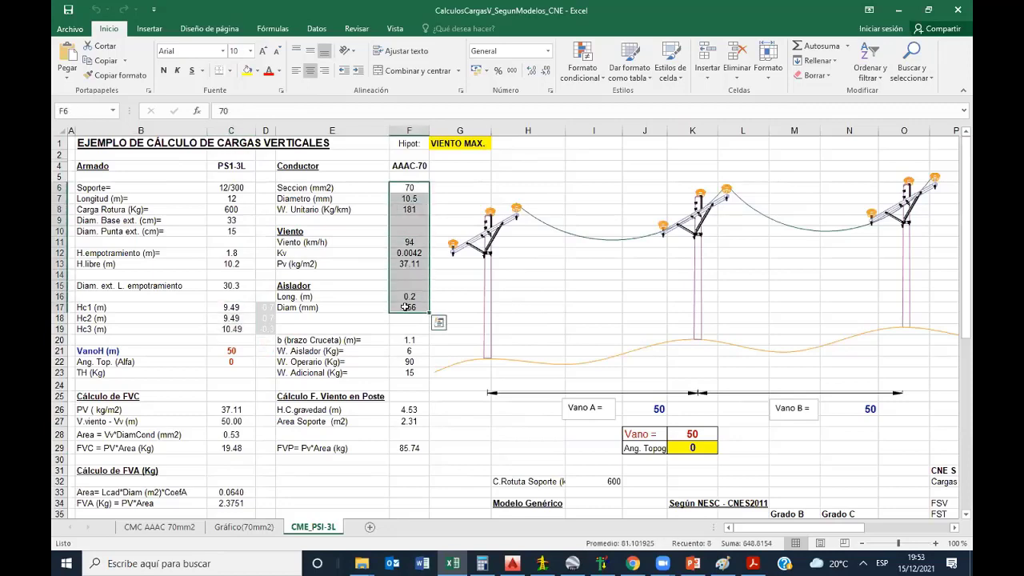
pyautogui.click(411, 348)
pyautogui.scroll(-2, 408, 336)
pyautogui.moveTo(408, 277); pyautogui.dragTo(407, 316)
# - Examine the formulas for the pole's centre-of-gravity height, support area and wind force FVP
pyautogui.scroll(-2, 396, 354)
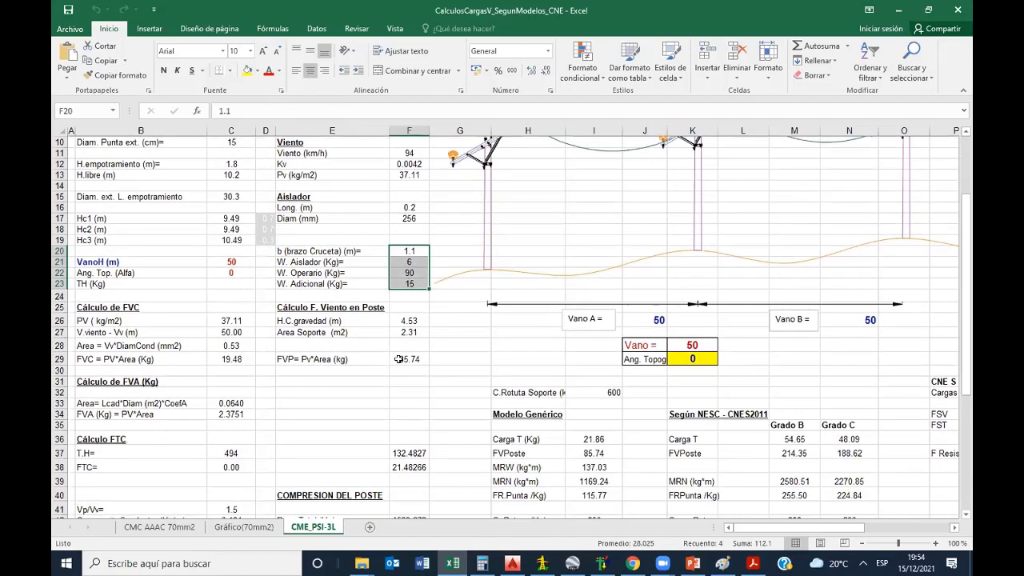
pyautogui.scroll(-1, 178, 298)
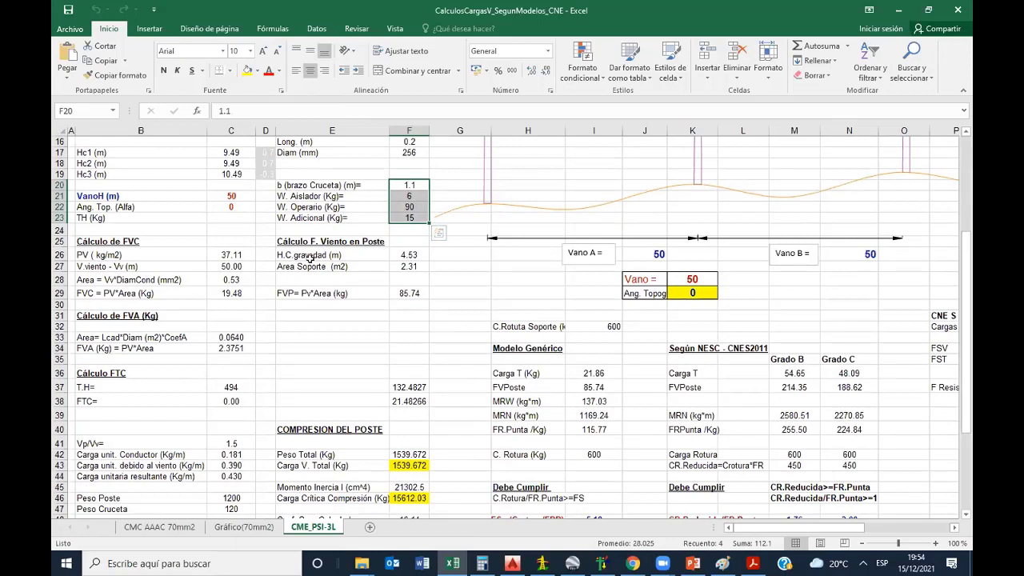
pyautogui.click(410, 254)
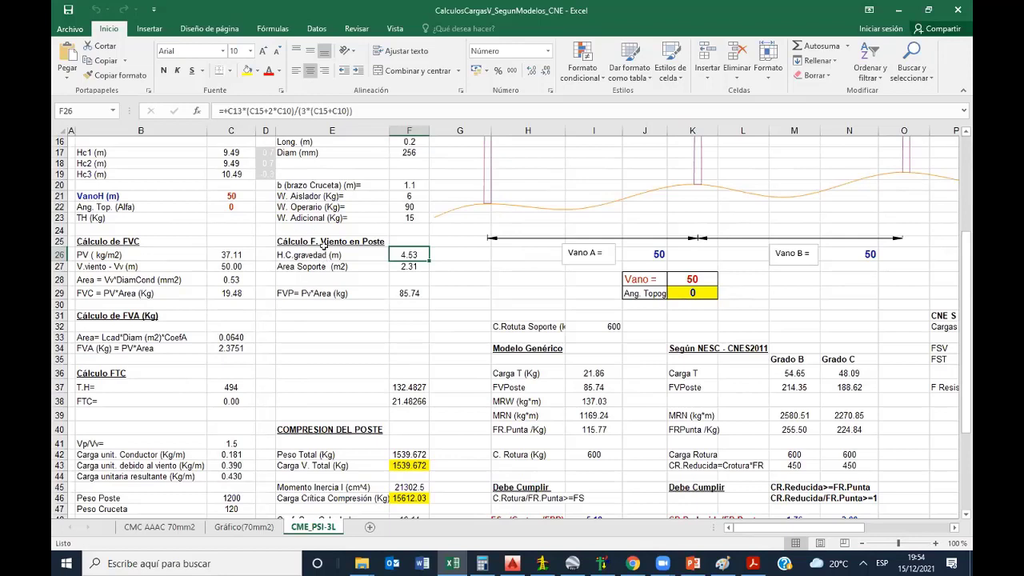
pyautogui.click(404, 266)
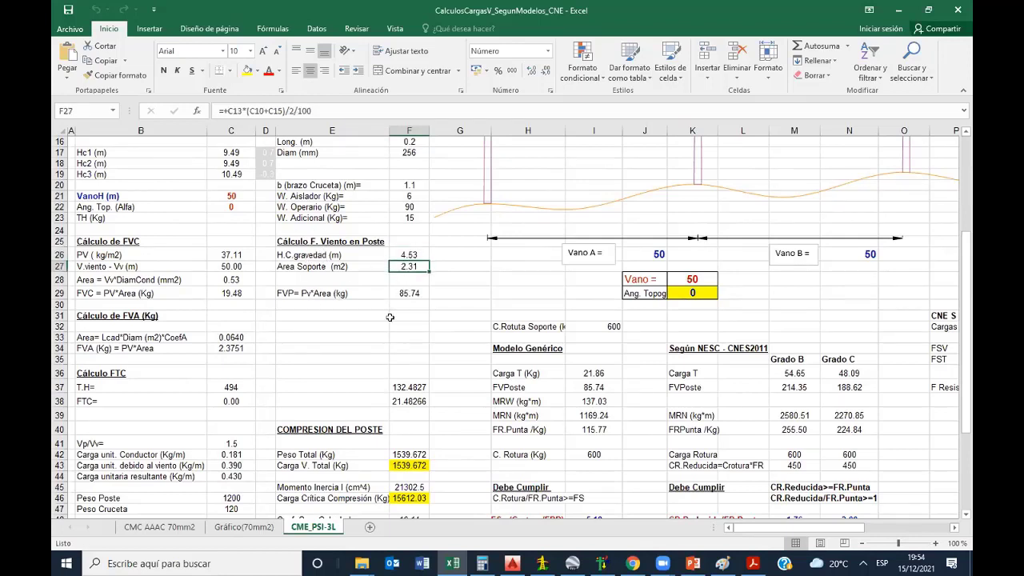
pyautogui.click(416, 293)
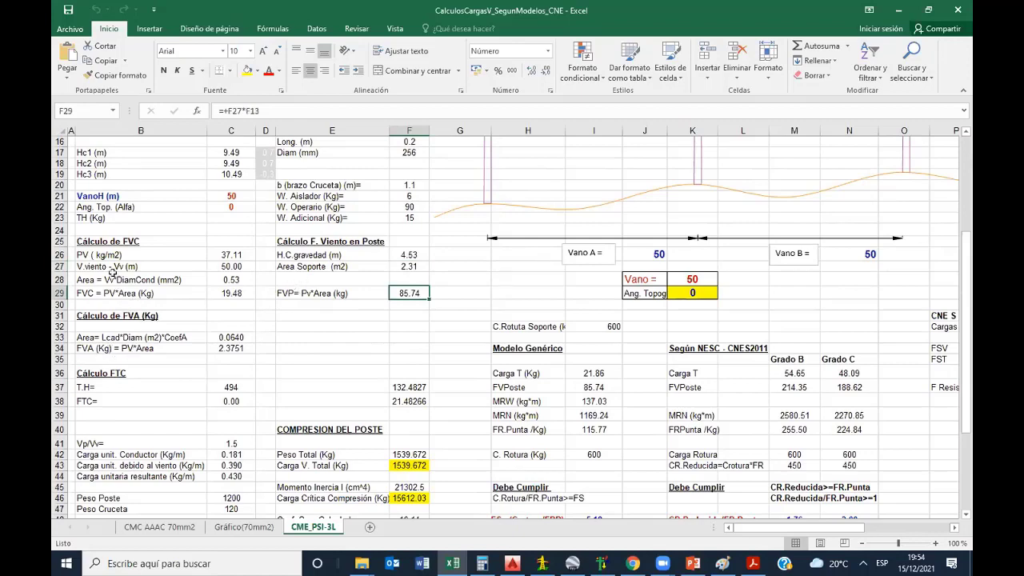
# - Trace the conductor unit load formula in C42 back to the conductor's unit weight, leaving the formula unedited
pyautogui.scroll(-3, 225, 339)
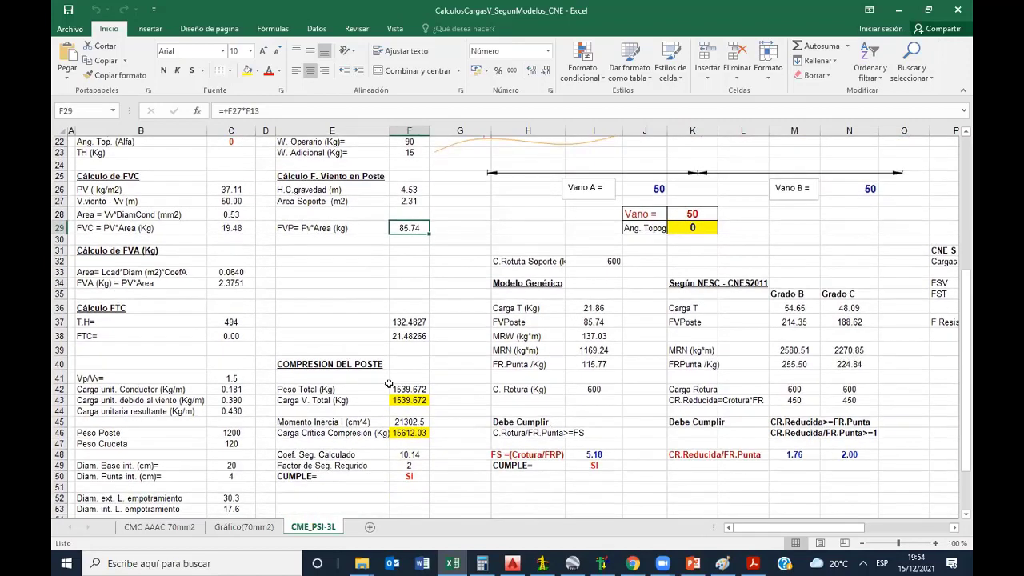
pyautogui.scroll(-2, 417, 388)
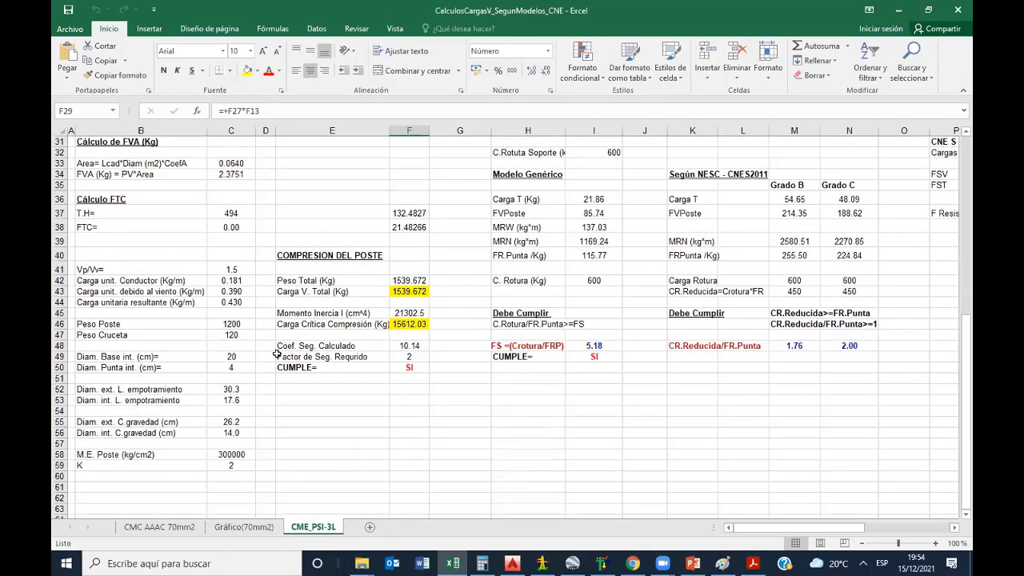
pyautogui.click(234, 280)
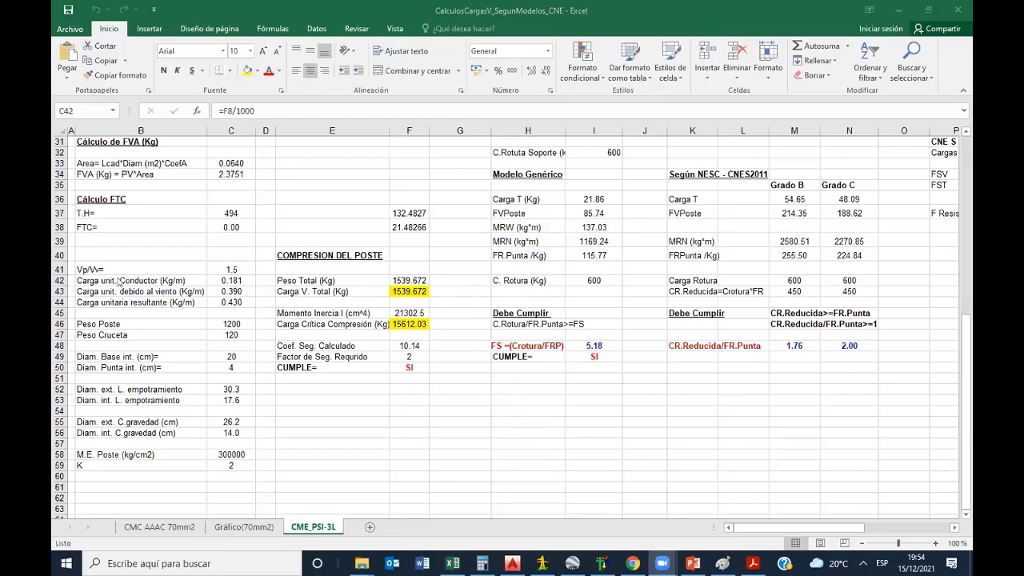
pyautogui.click(237, 280)
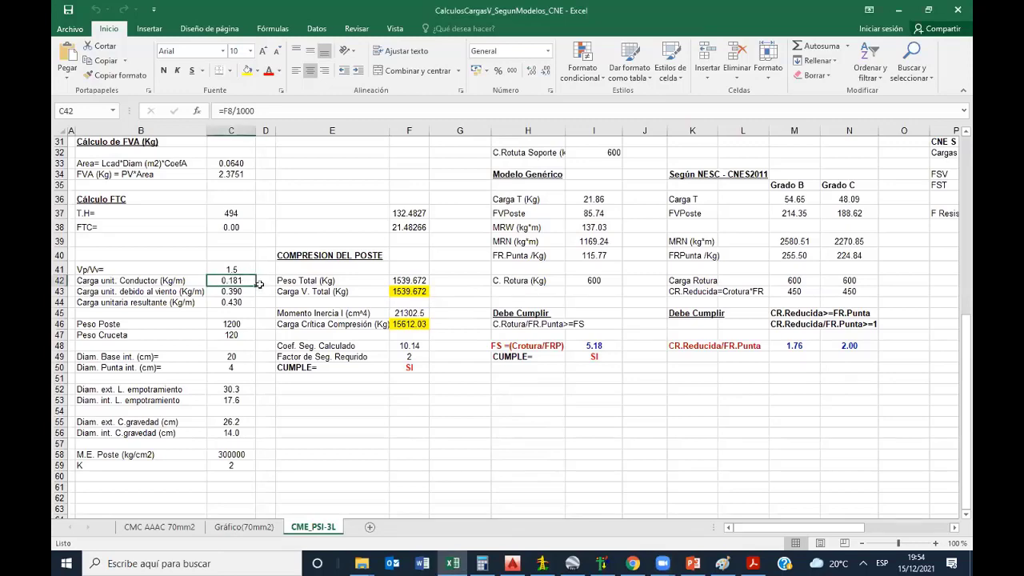
pyautogui.moveTo(969, 350); pyautogui.dragTo(965, 280)
pyautogui.press('F2')
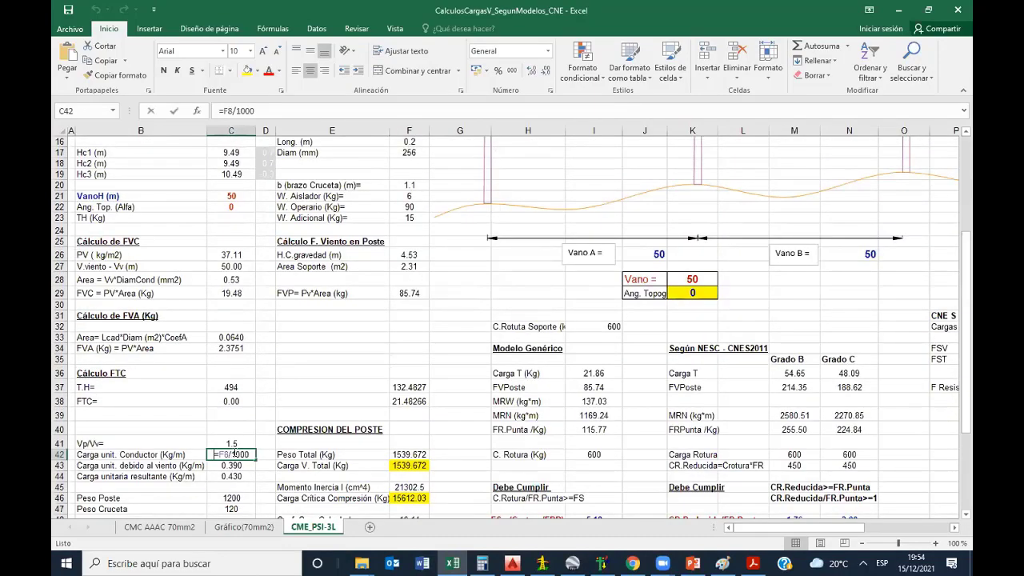
pyautogui.scroll(5, 321, 440)
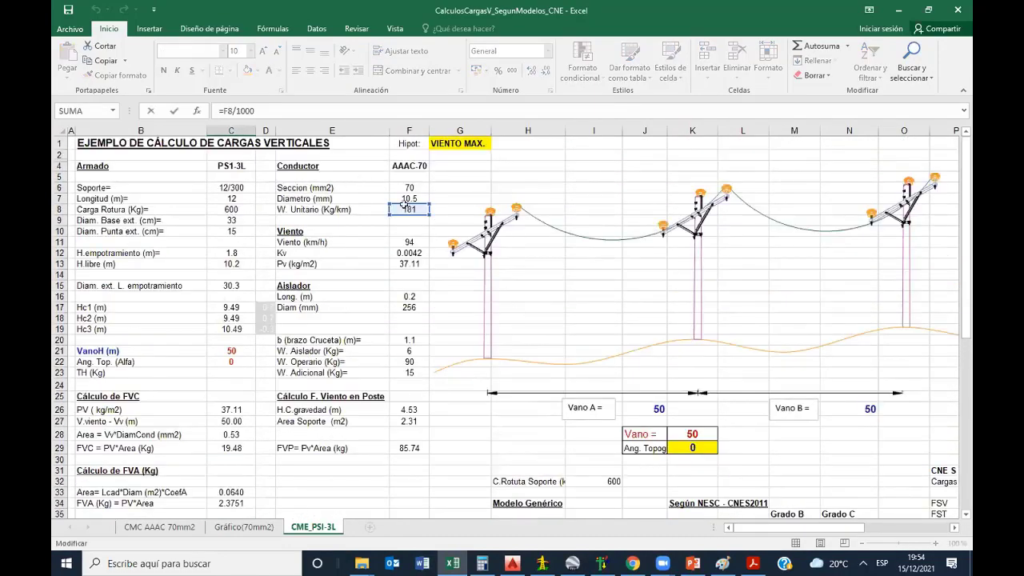
pyautogui.scroll(-6, 391, 352)
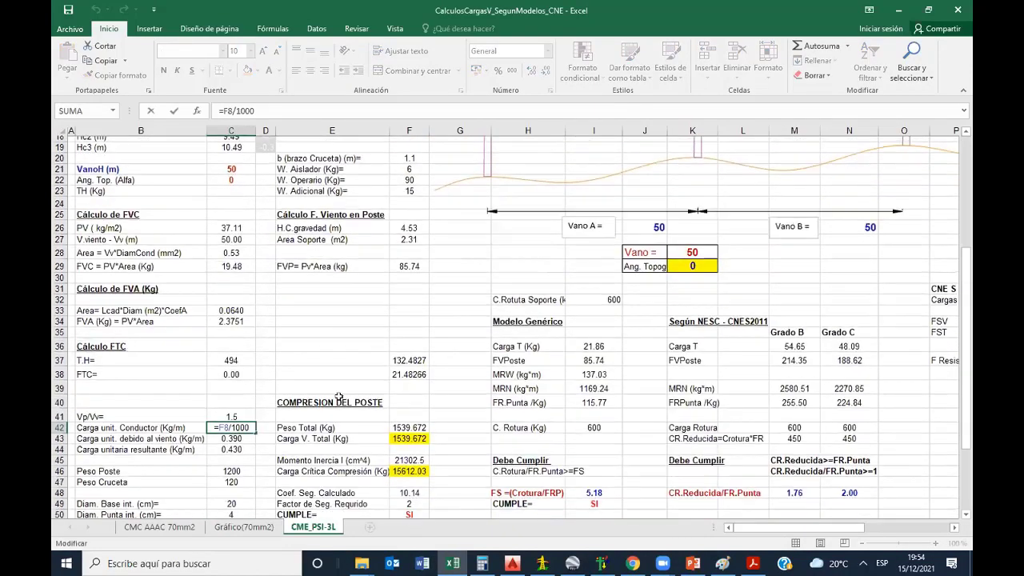
pyautogui.press('Escape')
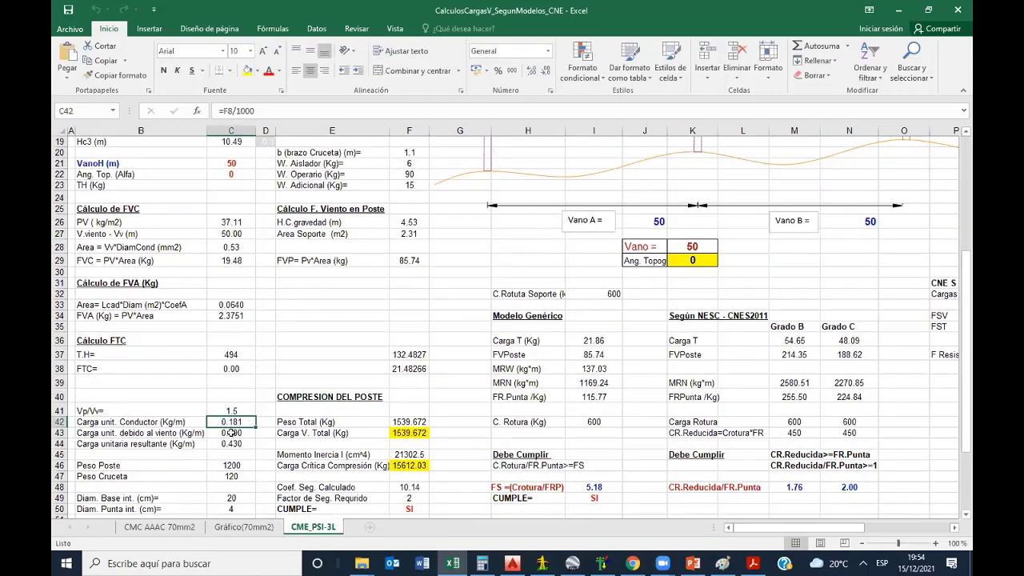
# - Trace the wind unit load formula in C43 back to the wind pressure and the conductor diameter
pyautogui.click(231, 432)
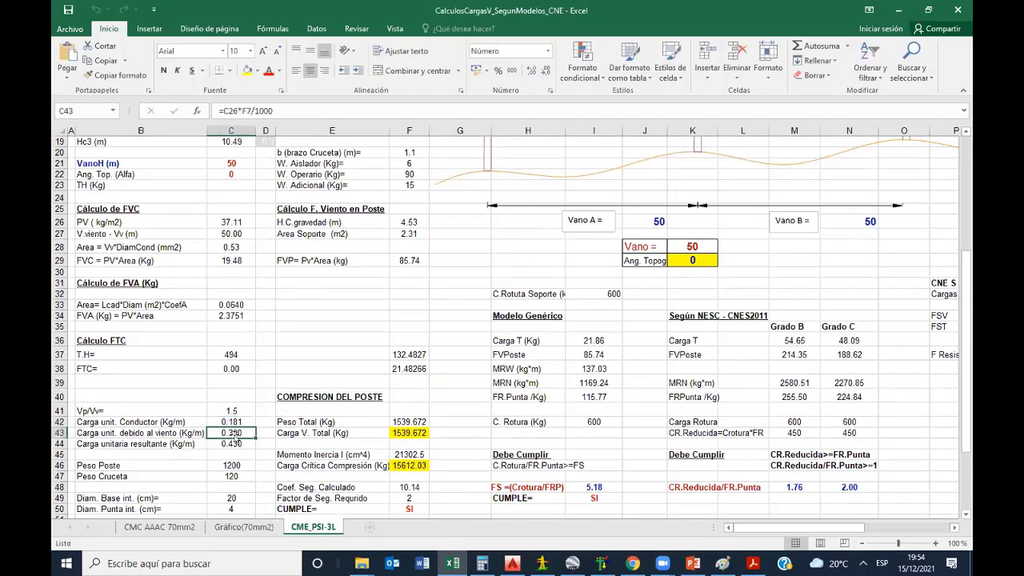
pyautogui.doubleClick(233, 431)
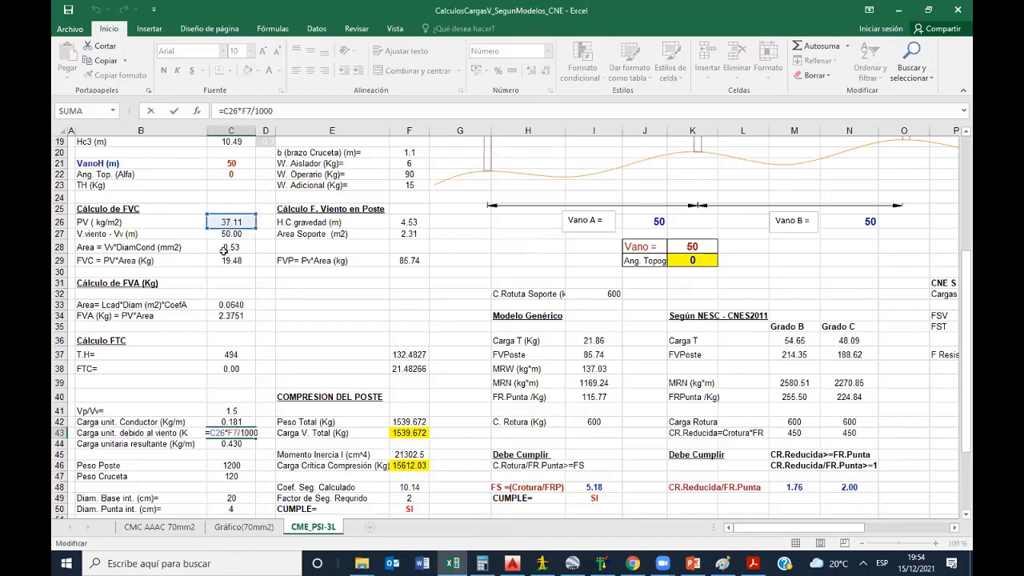
pyautogui.scroll(6, 273, 355)
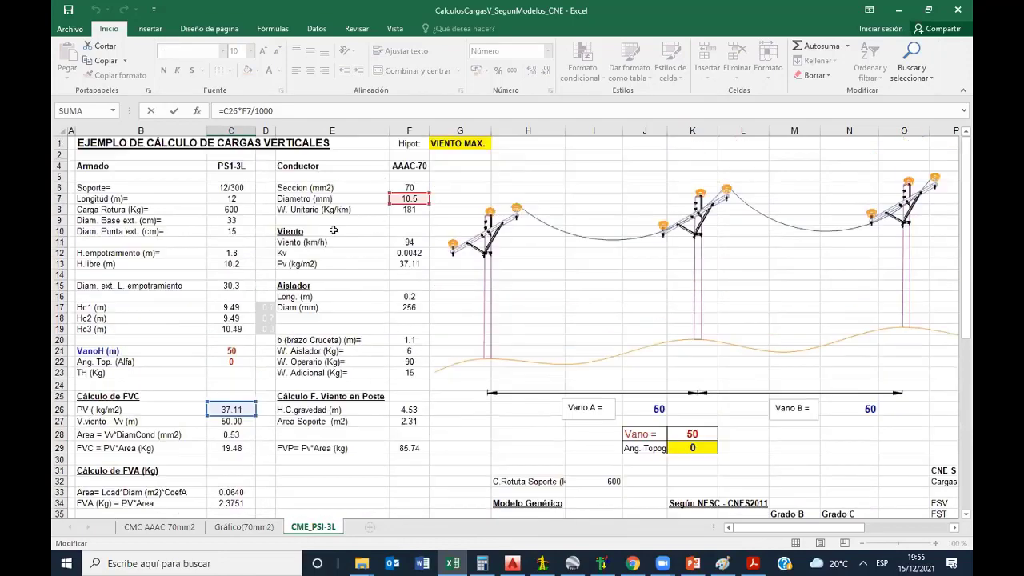
pyautogui.scroll(-8, 418, 332)
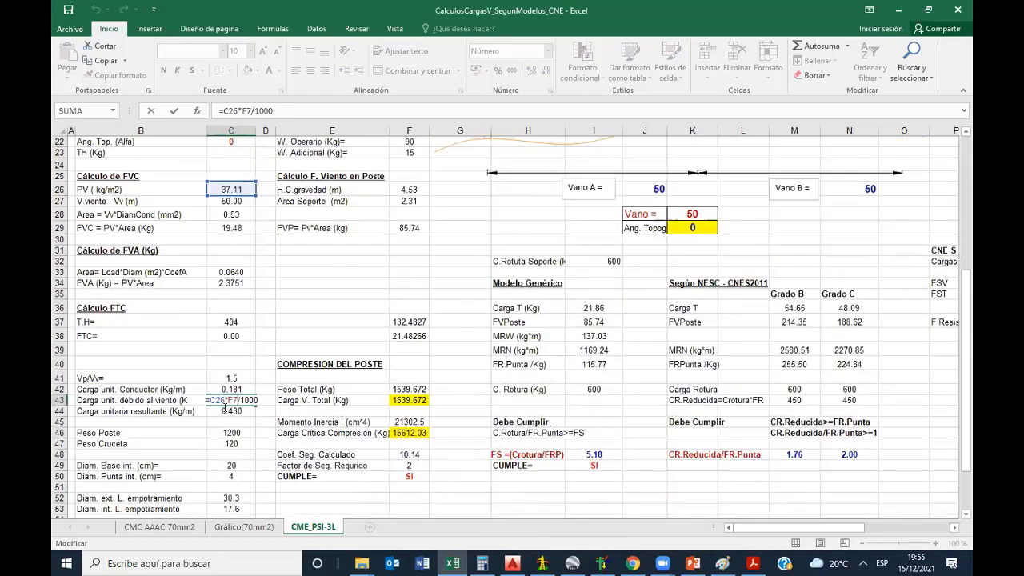
pyautogui.press('Return')
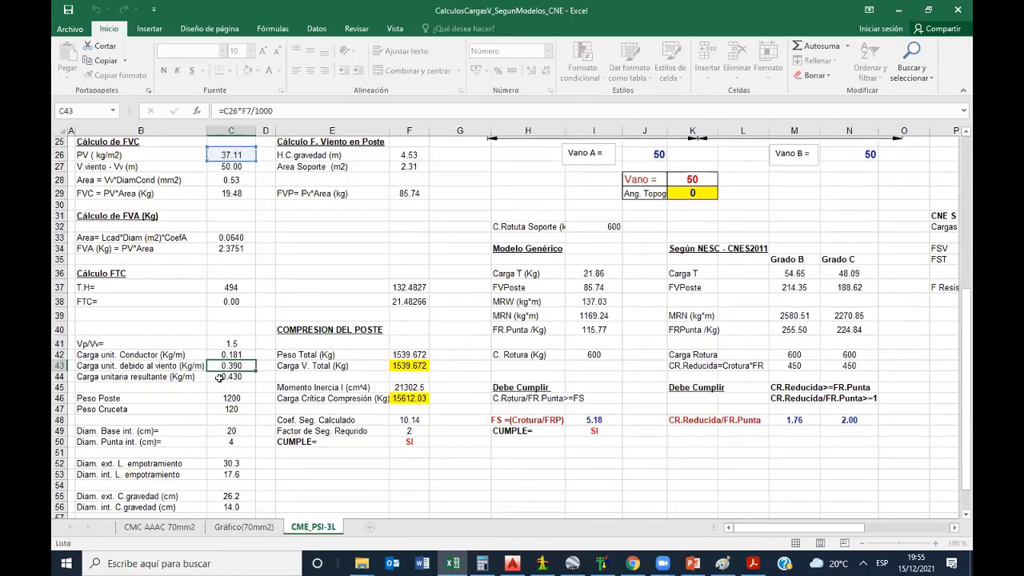
pyautogui.click(178, 365)
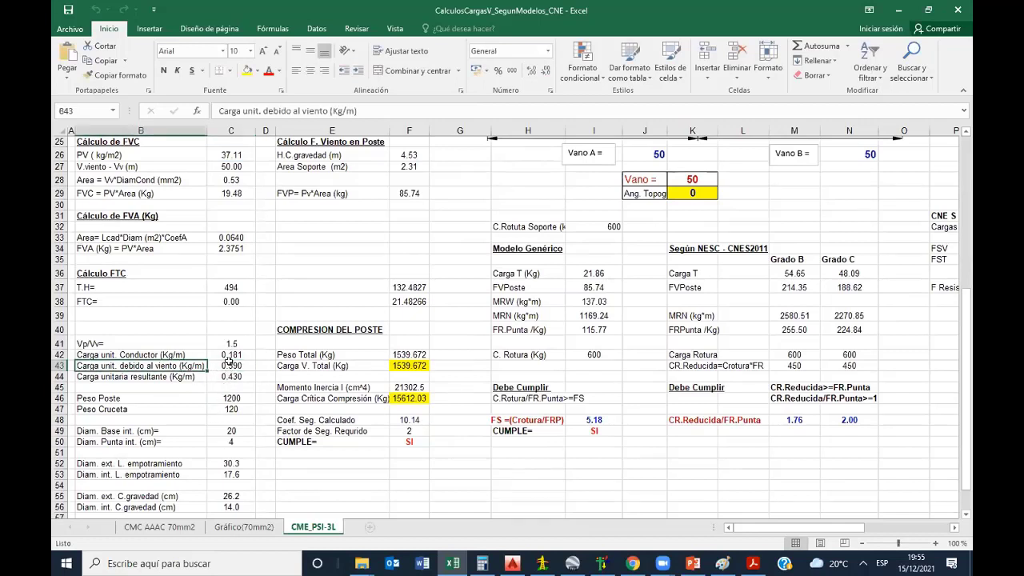
# - Check the resultant unit load formula in C44 against the SOBRECARGAS EN CONDUCTORES slide in PowerPoint, and return to the workbook
pyautogui.click(231, 376)
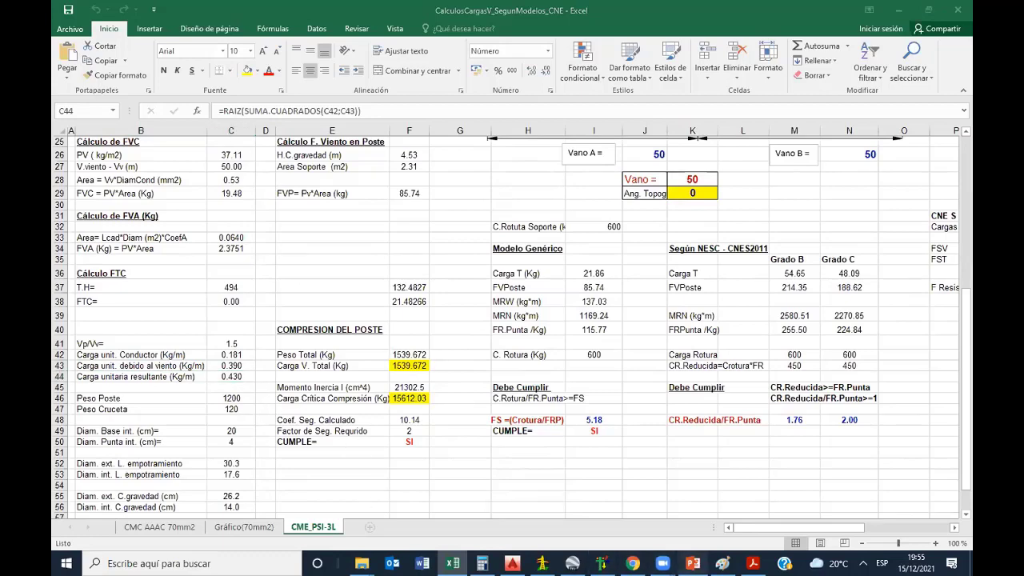
pyautogui.click(693, 564)
pyautogui.scroll(-1, 112, 432)
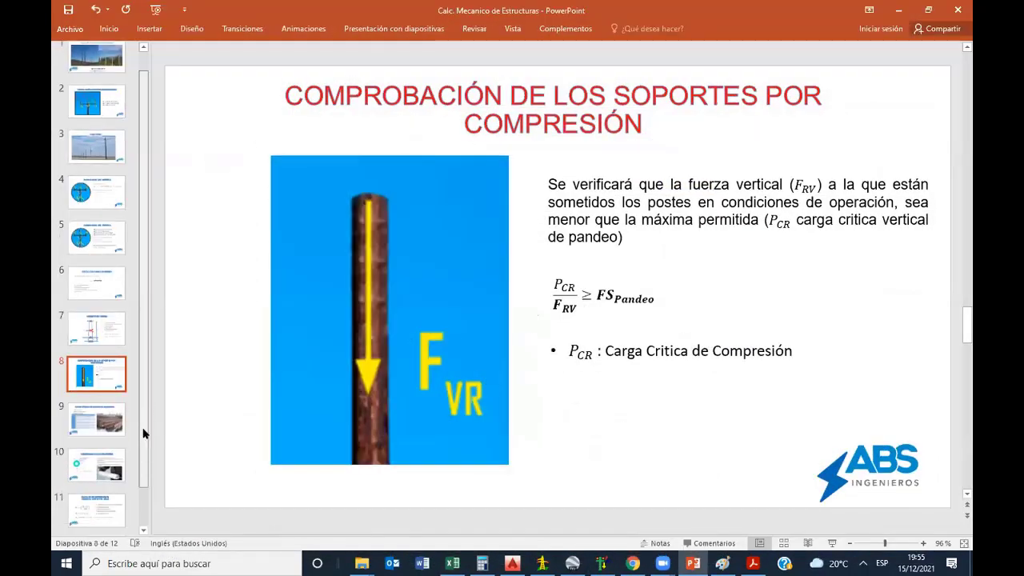
pyautogui.click(97, 412)
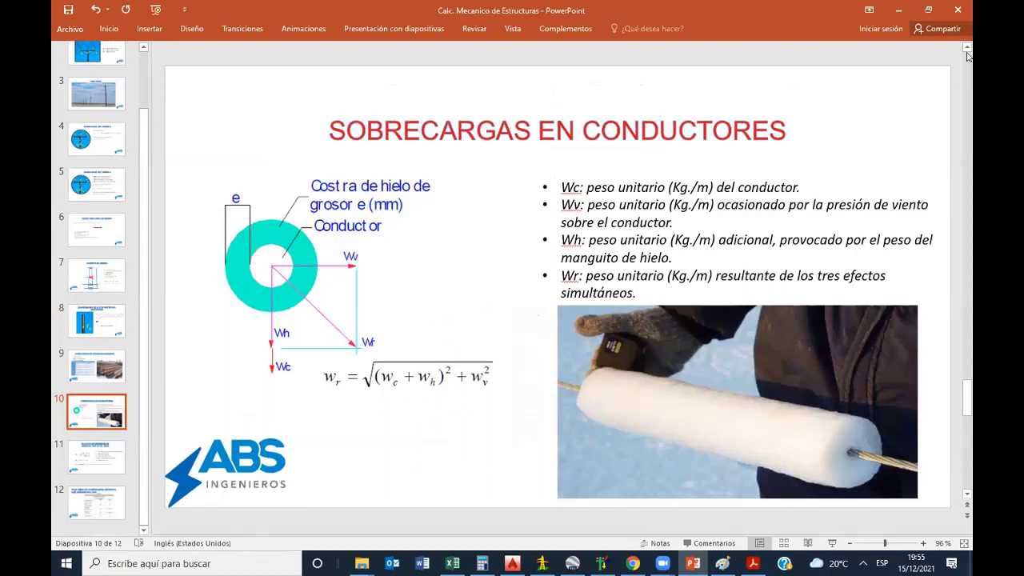
pyautogui.click(899, 10)
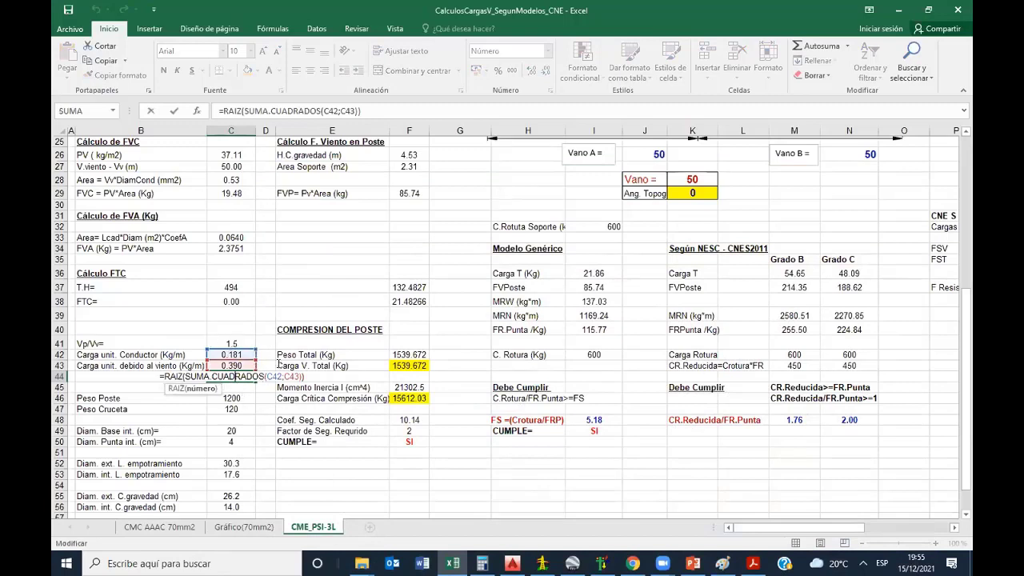
pyautogui.hotkey('ctrl', 'Return')
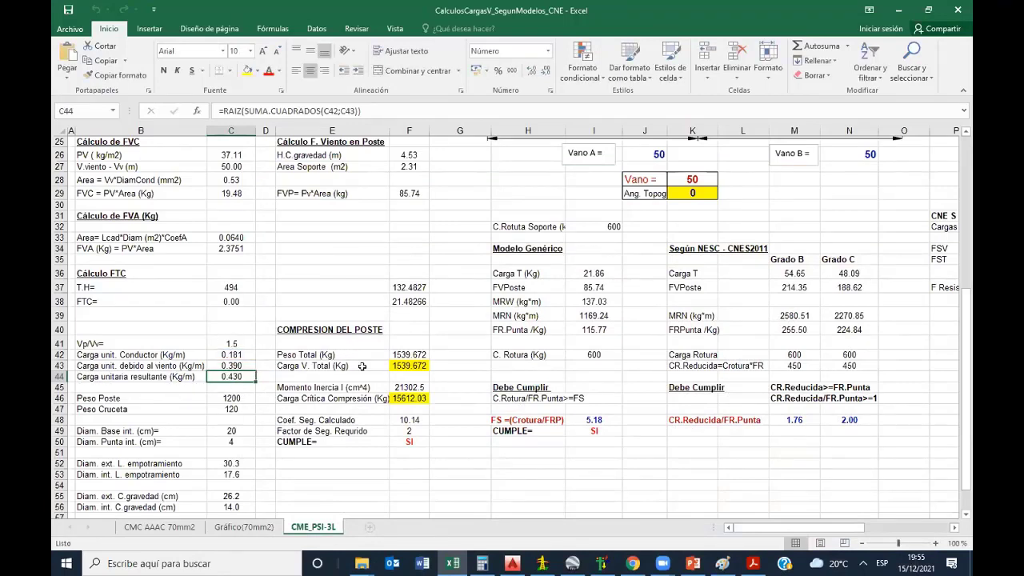
# - Inspect the pole weight and crossarm weight inputs used for the pole compression check
pyautogui.scroll(-1, 185, 363)
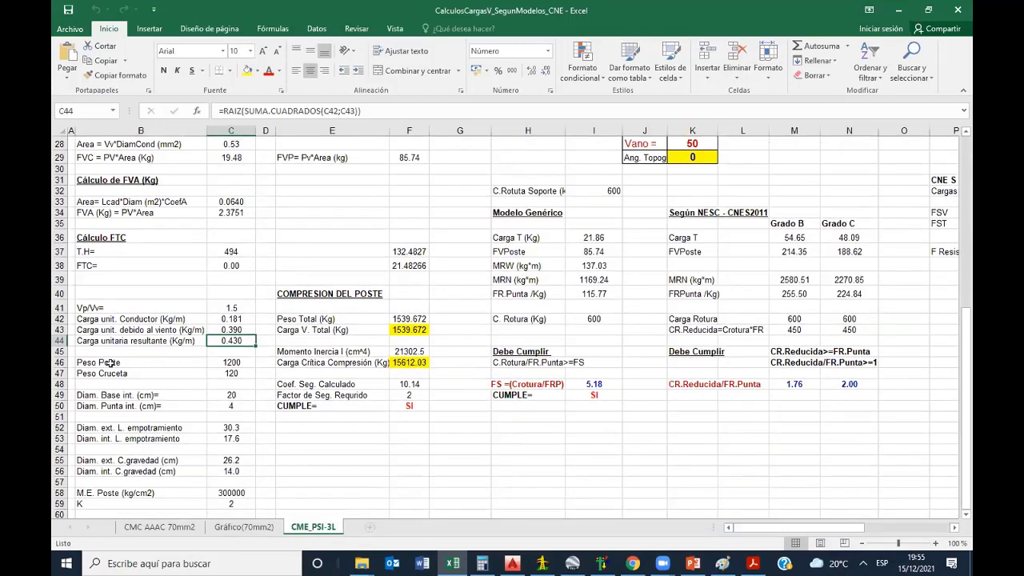
pyautogui.click(235, 363)
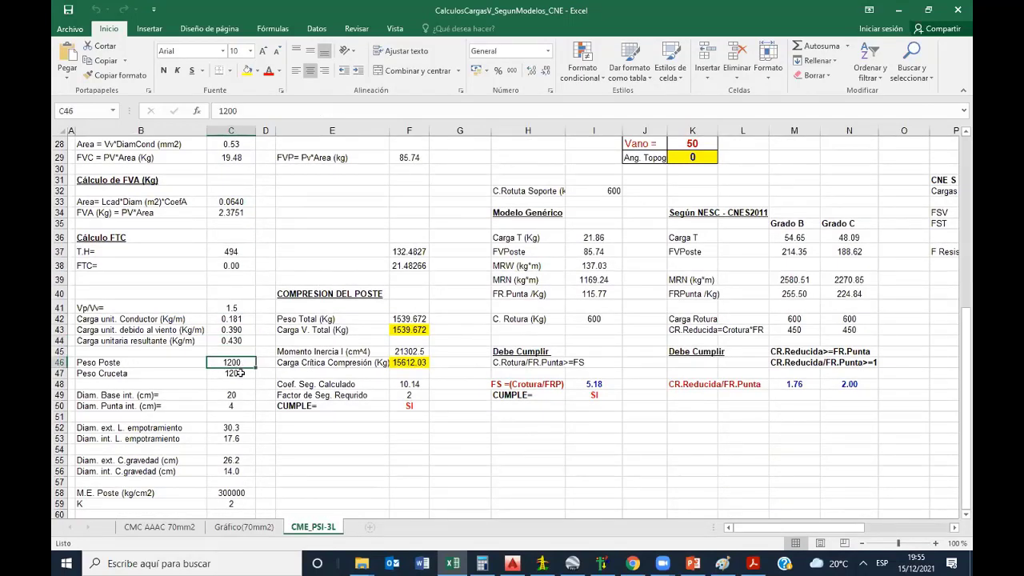
pyautogui.click(234, 374)
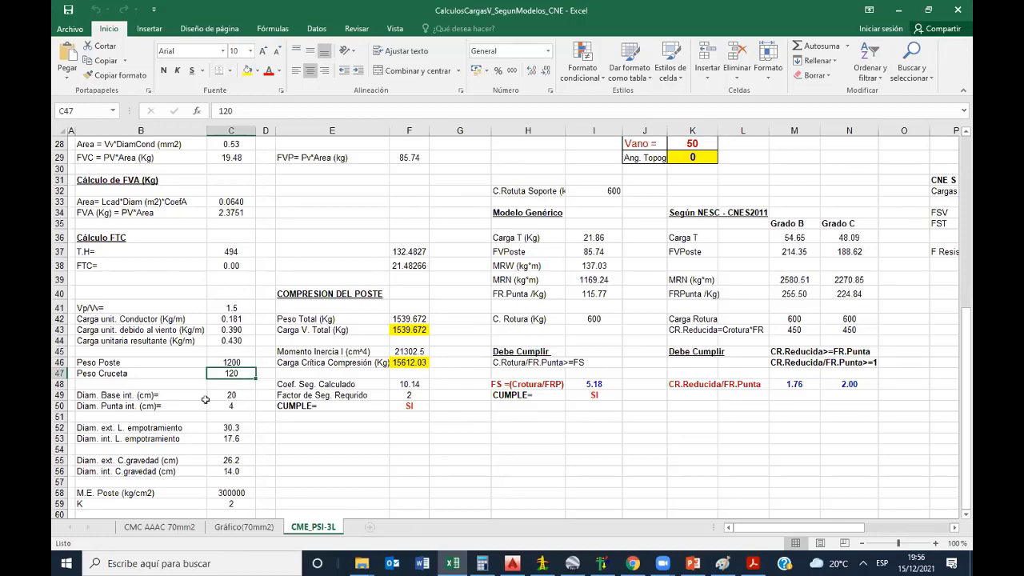
# - Inspect the centre-of-gravity diameter formulas in C55 and C56, and the pole's elasticity modulus and K inputs
pyautogui.scroll(-1, 228, 424)
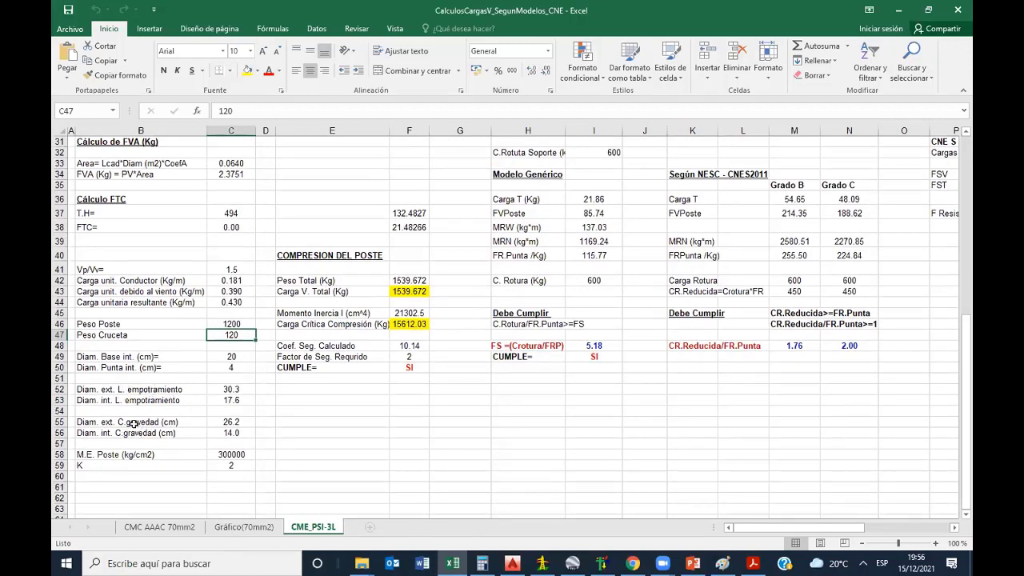
pyautogui.click(231, 421)
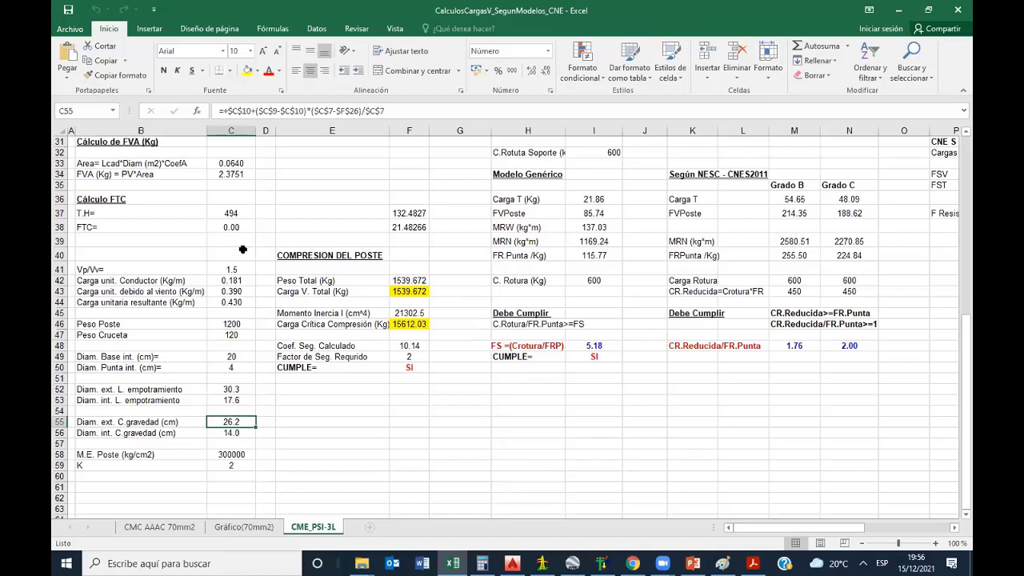
pyautogui.click(231, 430)
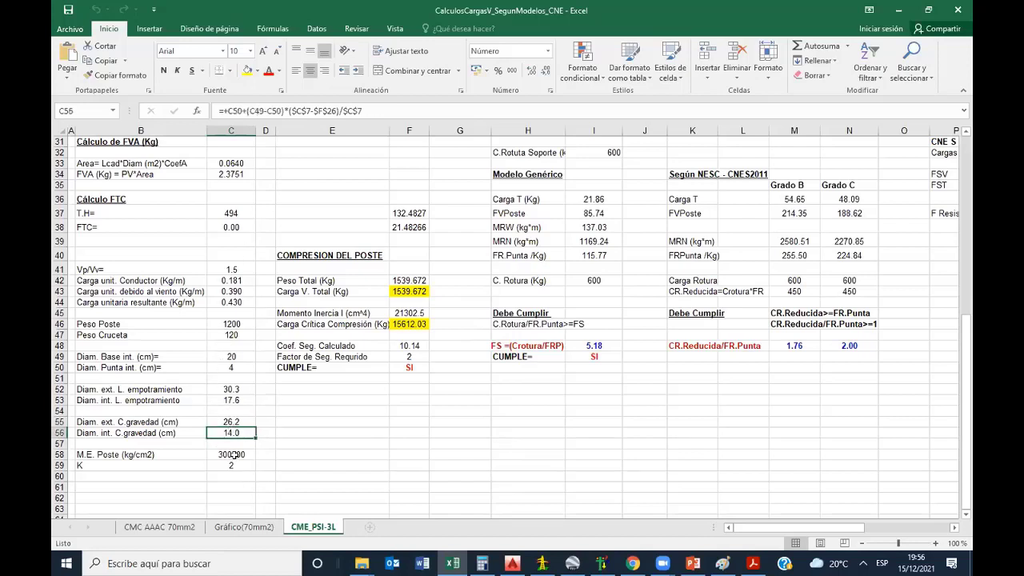
pyautogui.click(233, 455)
pyautogui.click(232, 466)
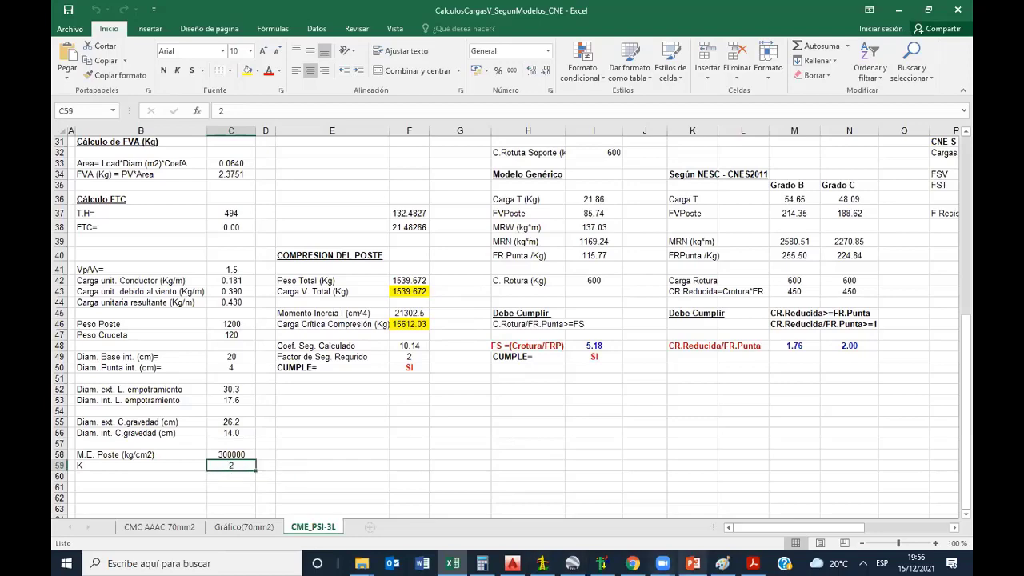
# - Consult the CALCULO DE CARGA DE PANDEO slide in PowerPoint for the Euler equation's K constant, and return to the workbook
pyautogui.click(693, 564)
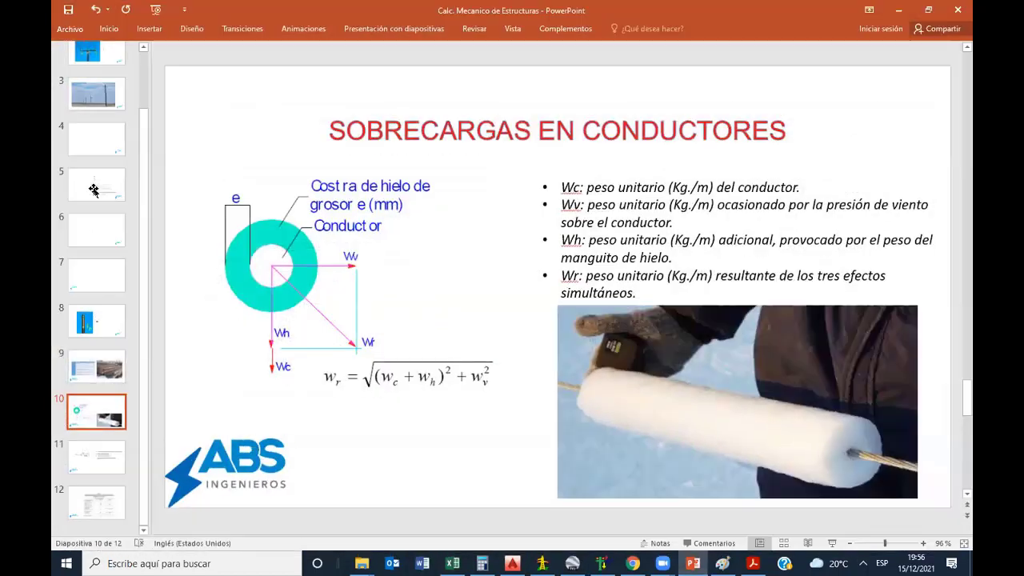
pyautogui.click(94, 188)
pyautogui.click(92, 226)
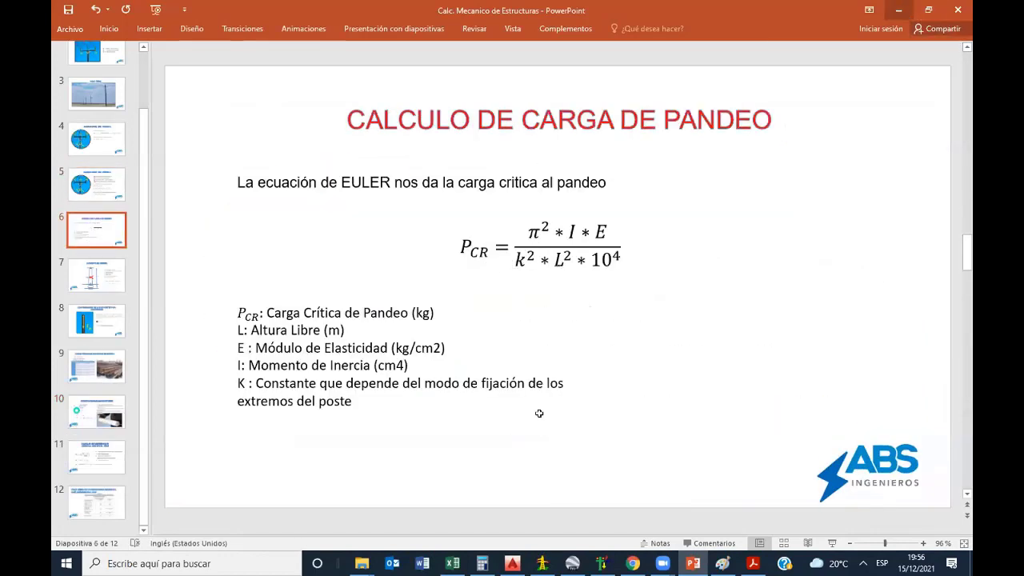
pyautogui.hotkey('alt', 'Tab')
# - Trace the Peso Total formula in F42 back to its source cells, leaving the formula unedited
pyautogui.scroll(1, 361, 396)
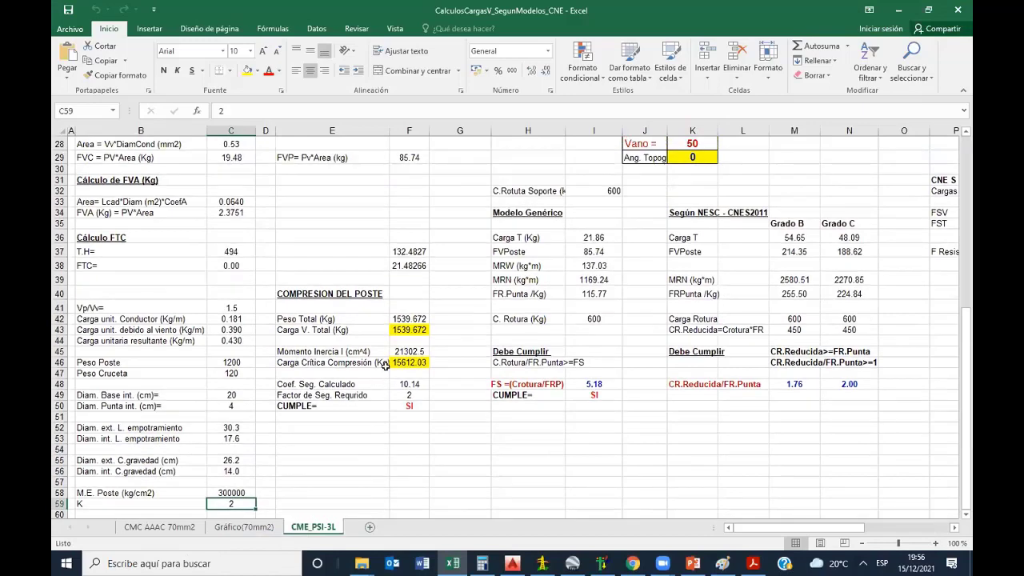
pyautogui.doubleClick(417, 318)
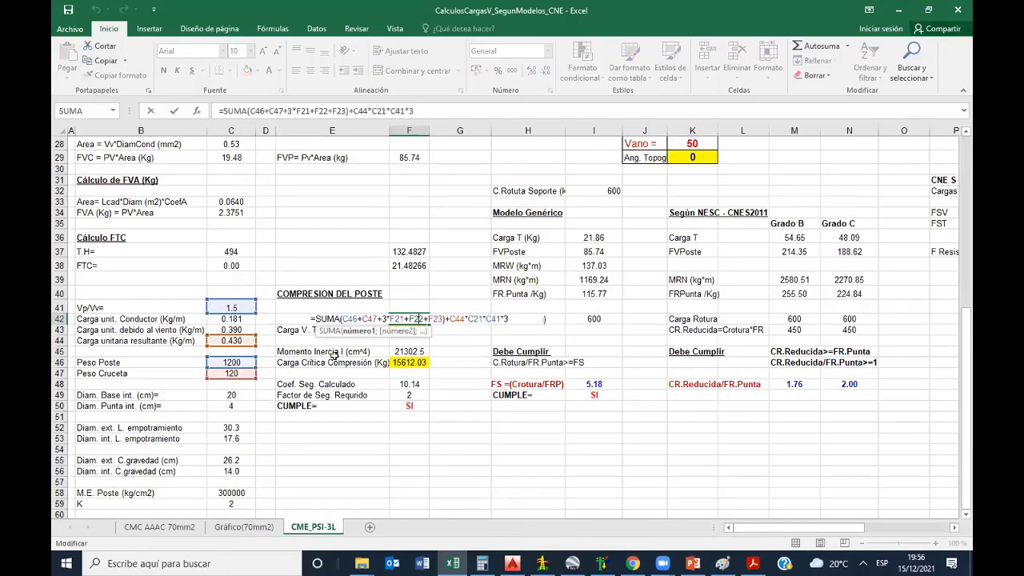
pyautogui.press('Return')
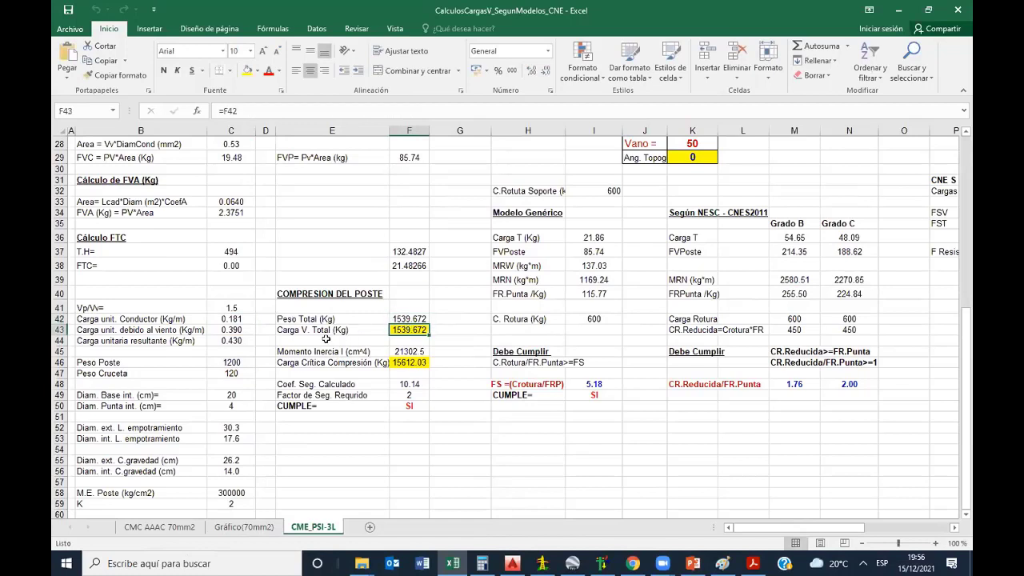
# - Check the moment of inertia formula in F45 against the MOMENTO DE INERCIA slide in PowerPoint, and return to the workbook
pyautogui.click(409, 352)
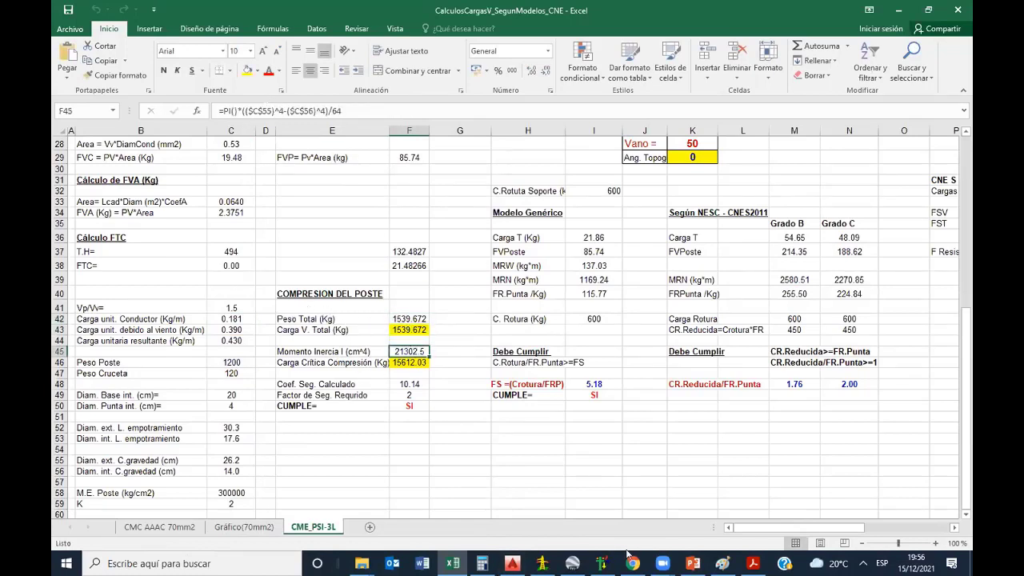
pyautogui.click(693, 563)
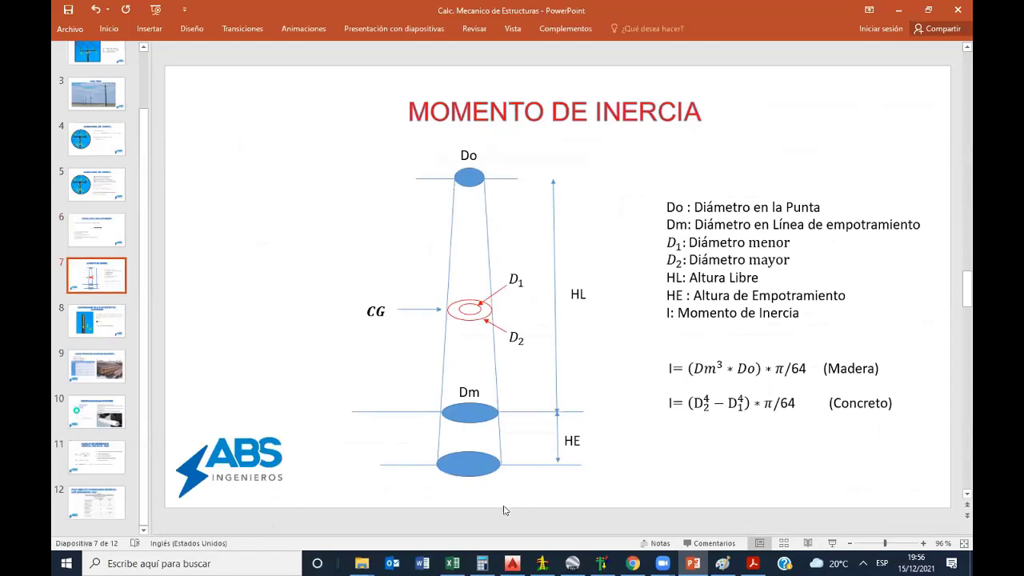
pyautogui.click(452, 563)
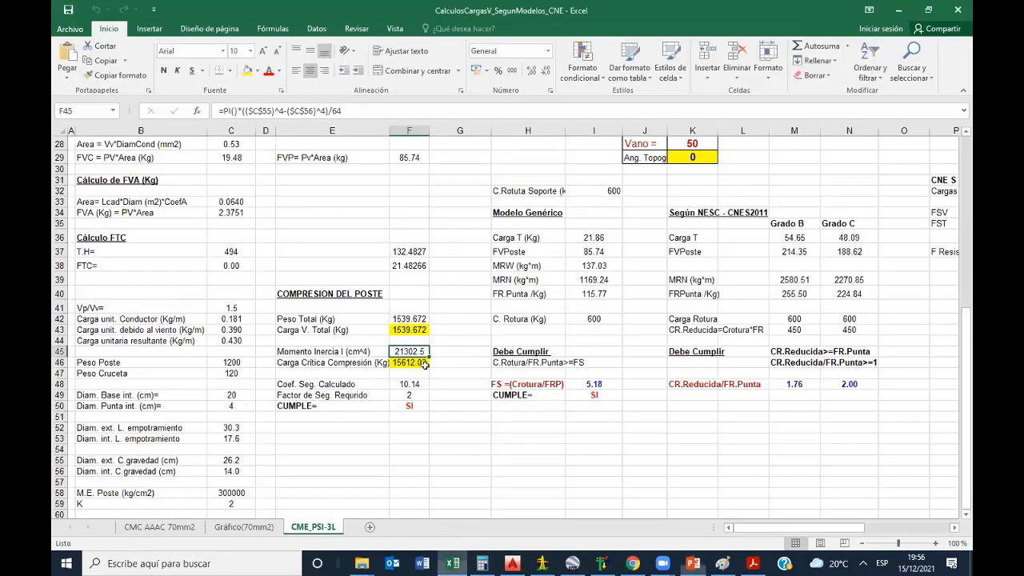
# - Examine the critical compression load, calculated safety coefficient, required safety factor and CUMPLE formulas in F46 to F50, leaving them unedited
pyautogui.click(416, 366)
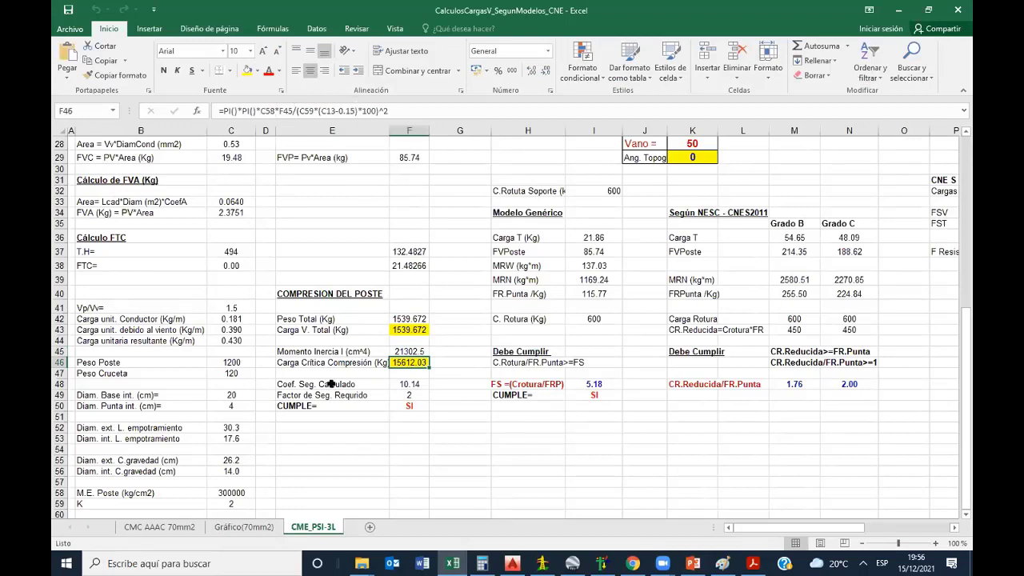
pyautogui.click(408, 383)
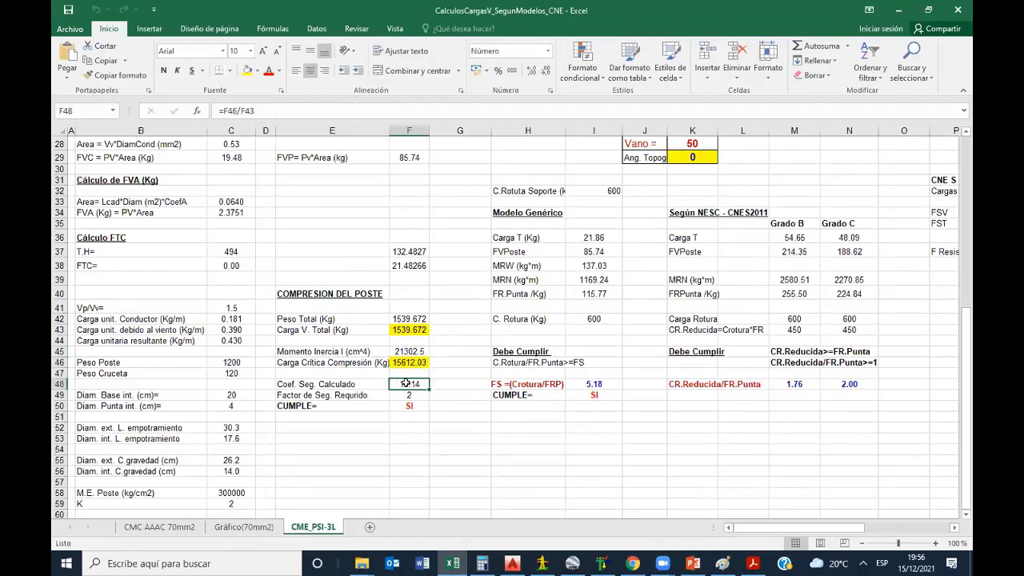
pyautogui.doubleClick(400, 383)
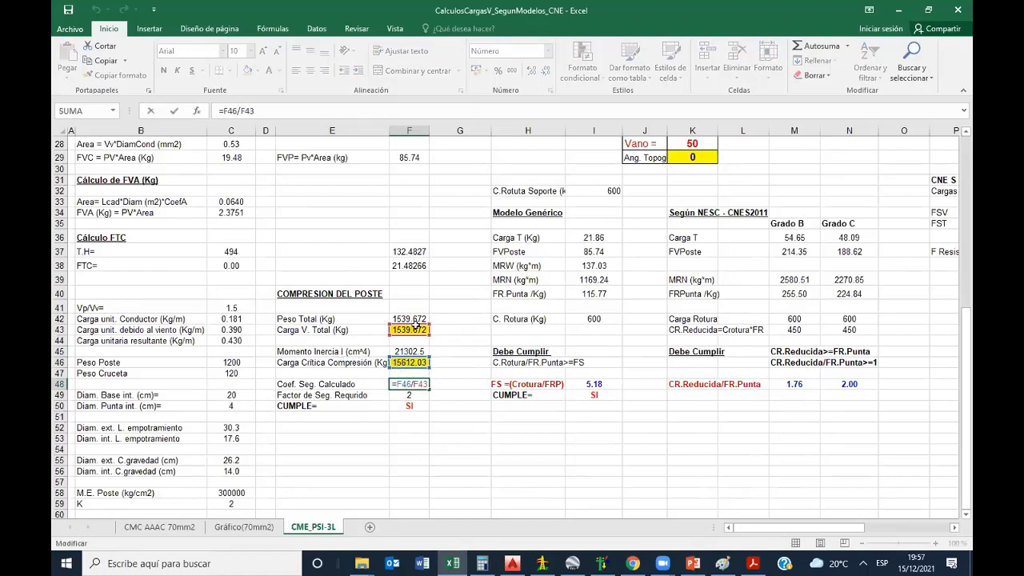
pyautogui.click(400, 386)
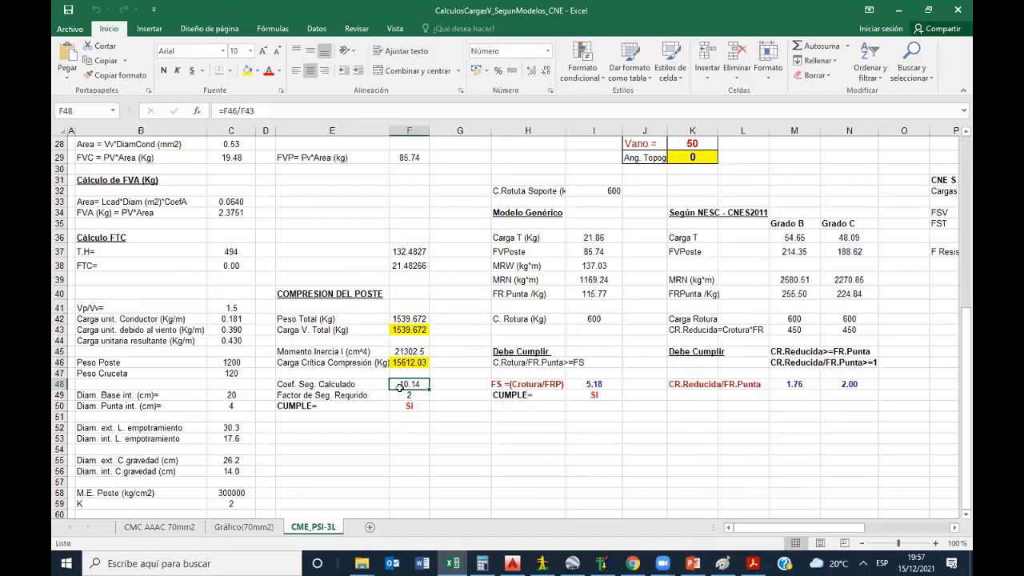
pyautogui.click(404, 395)
pyautogui.click(406, 384)
pyautogui.click(411, 406)
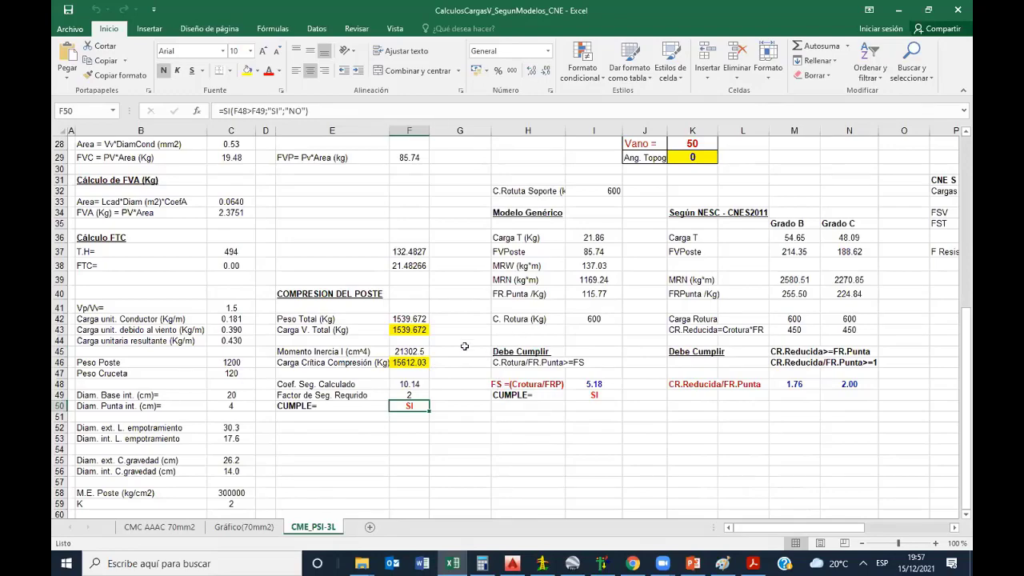
# - Review the conductor tension table for all hypotheses on the CMC AAAC 70mm2 sheet, and return to the CME_PSI-3L sheet
pyautogui.scroll(5, 464, 345)
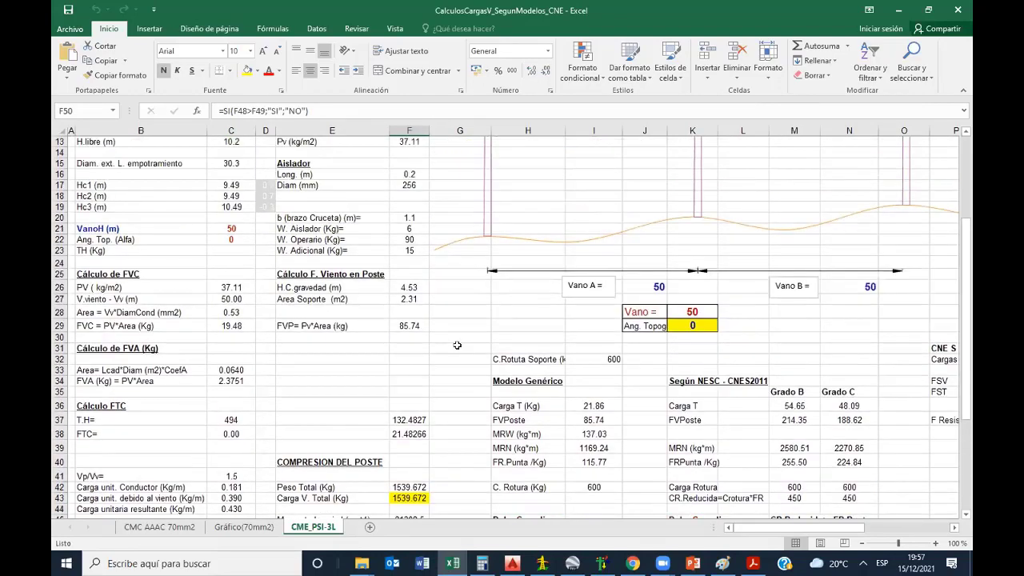
pyautogui.scroll(4, 458, 345)
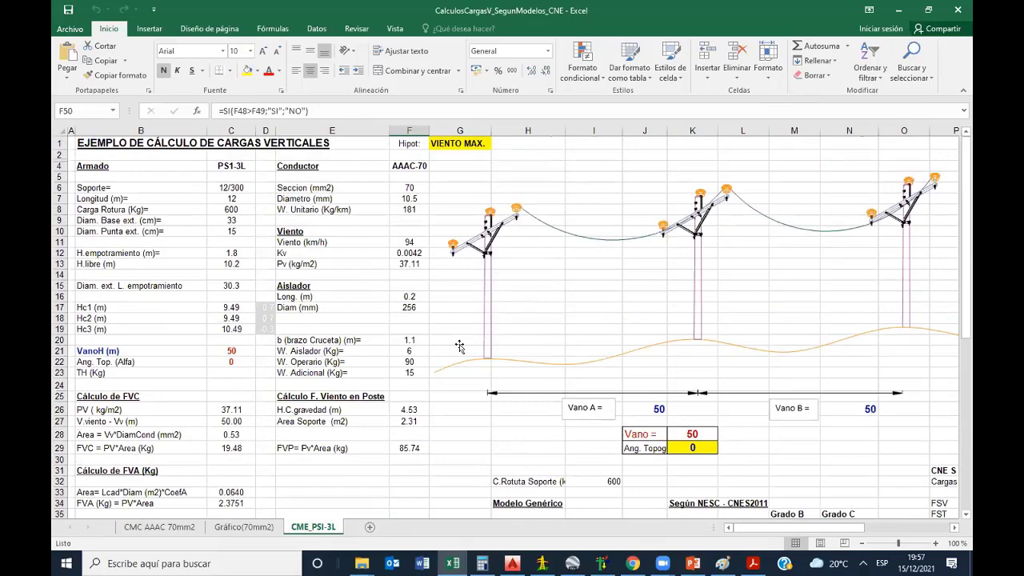
pyautogui.scroll(-4, 460, 346)
pyautogui.scroll(-4, 432, 360)
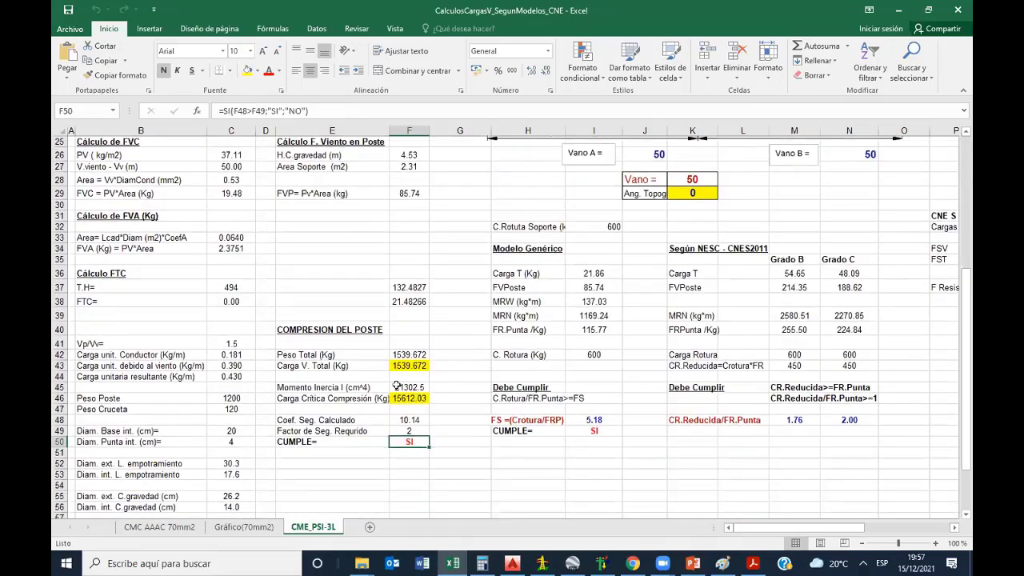
pyautogui.click(163, 527)
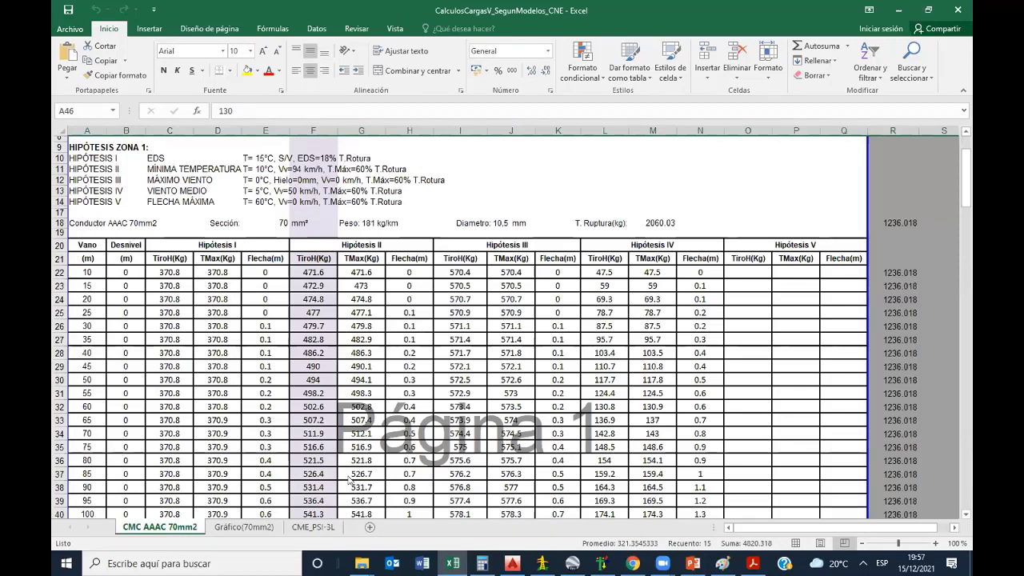
pyautogui.moveTo(157, 269); pyautogui.dragTo(696, 417)
pyautogui.click(362, 355)
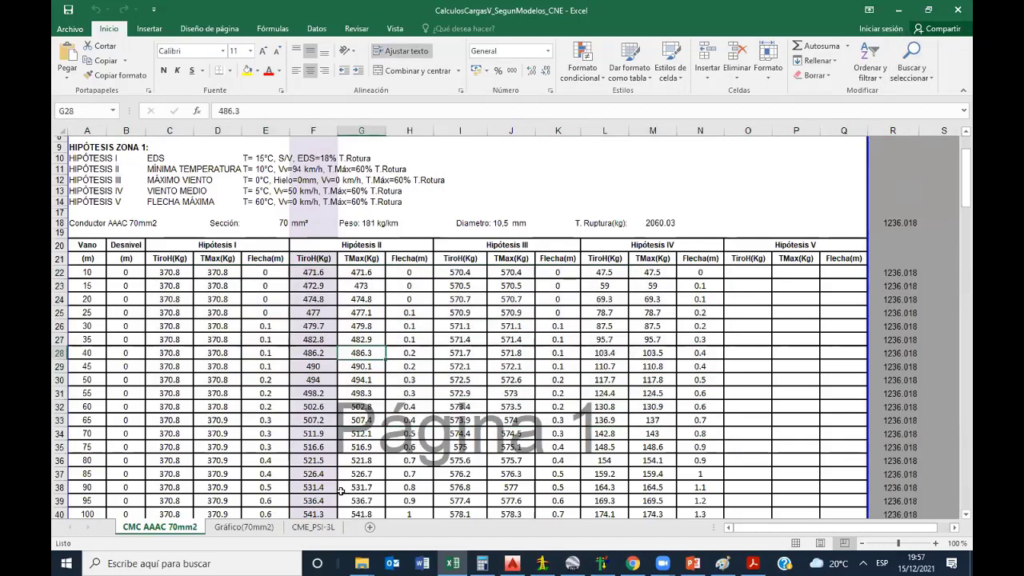
pyautogui.click(312, 527)
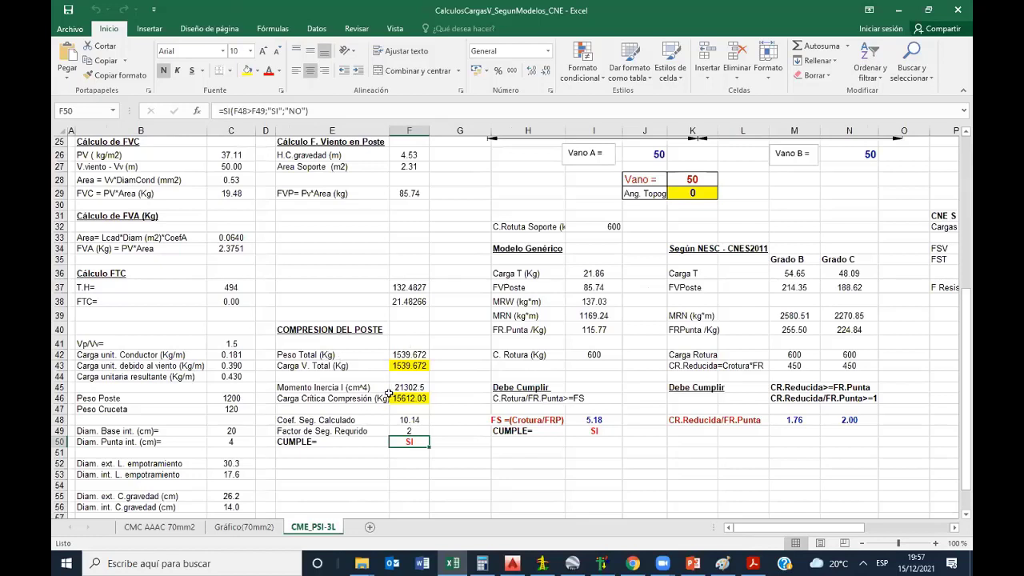
# - Highlight the COMPRESION DEL POSTE results in column F, from Peso Total to the required safety factor
pyautogui.moveTo(402, 352); pyautogui.dragTo(438, 445)
pyautogui.click(461, 345)
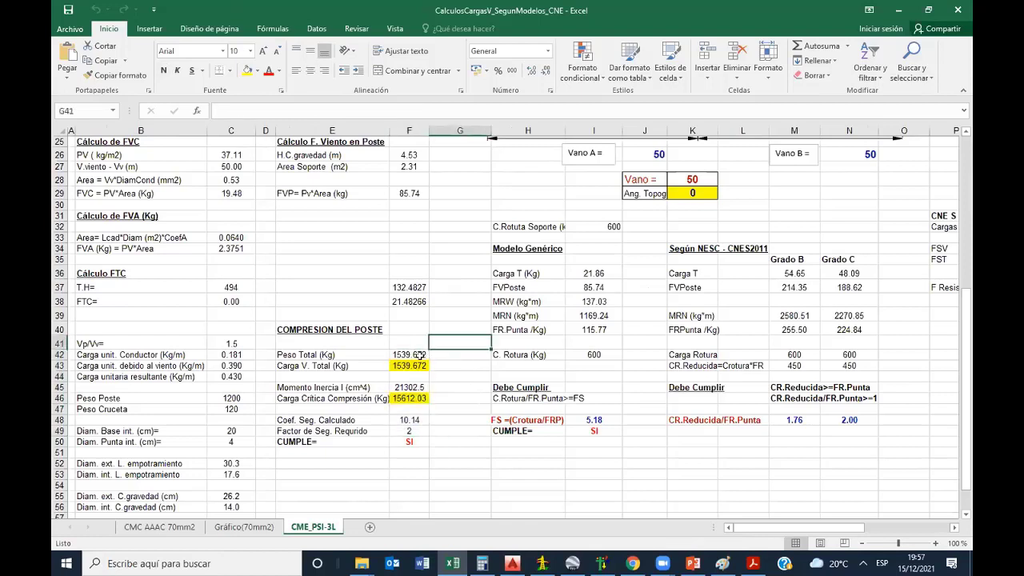
pyautogui.moveTo(420, 355); pyautogui.dragTo(410, 437)
pyautogui.click(461, 365)
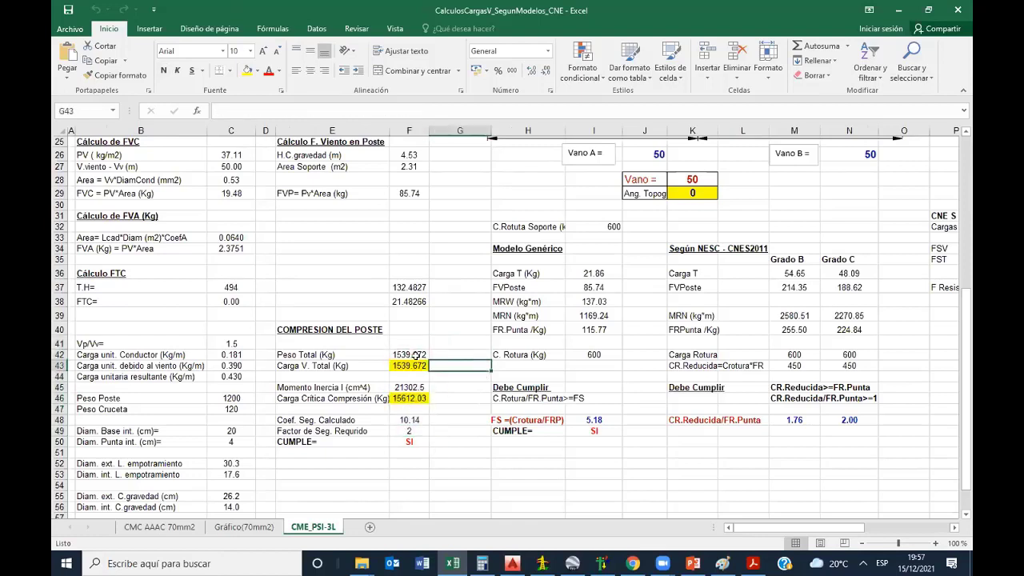
pyautogui.moveTo(418, 355); pyautogui.dragTo(410, 432)
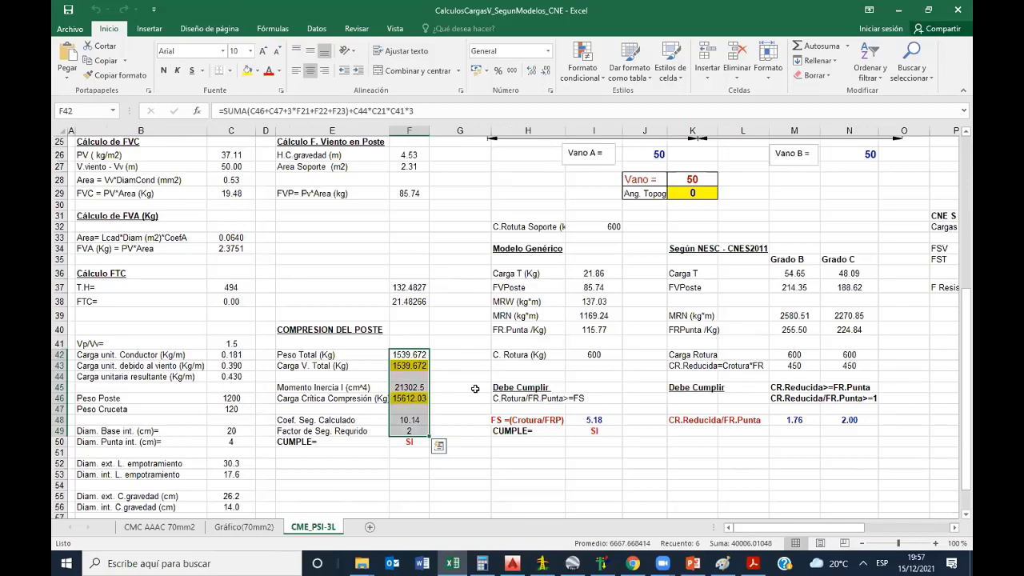
# - Add a wind span entry in row 54 with the label Vv in F54, 160 in G54 and the unit m in H54
pyautogui.scroll(-2, 475, 389)
pyautogui.click(419, 409)
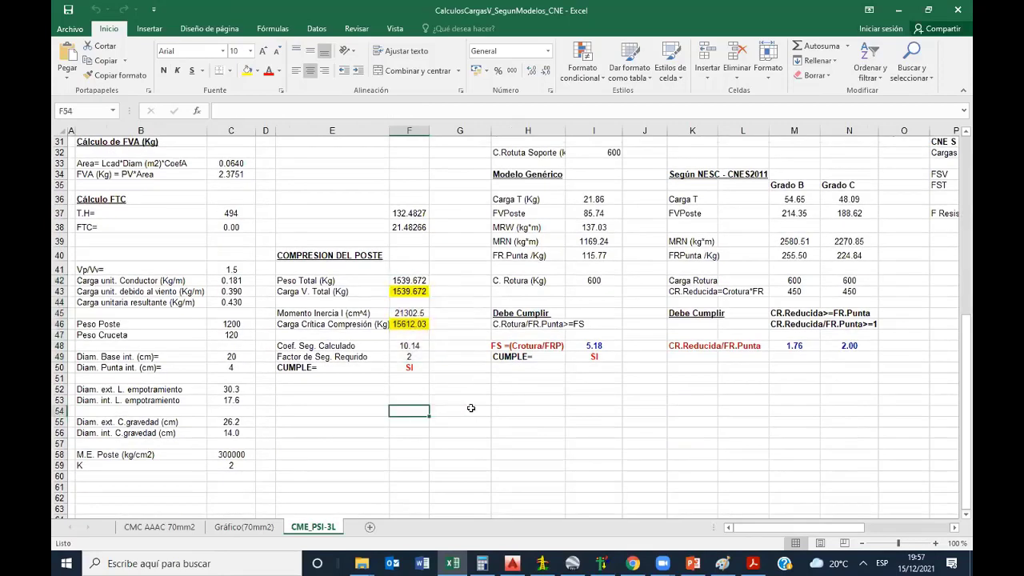
pyautogui.write('v')
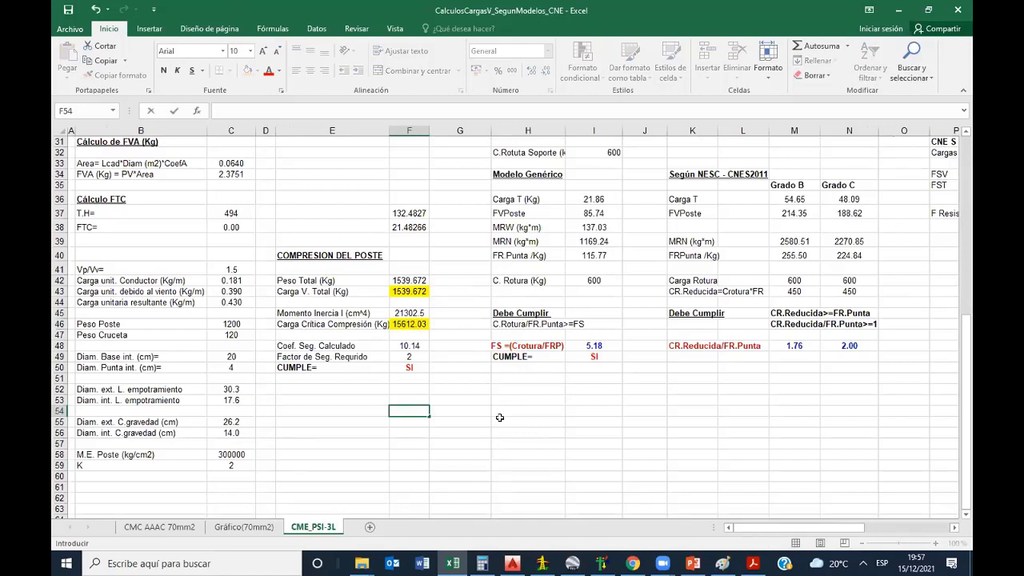
pyautogui.write('y')
pyautogui.press('BackSpace')
pyautogui.press('Tab')
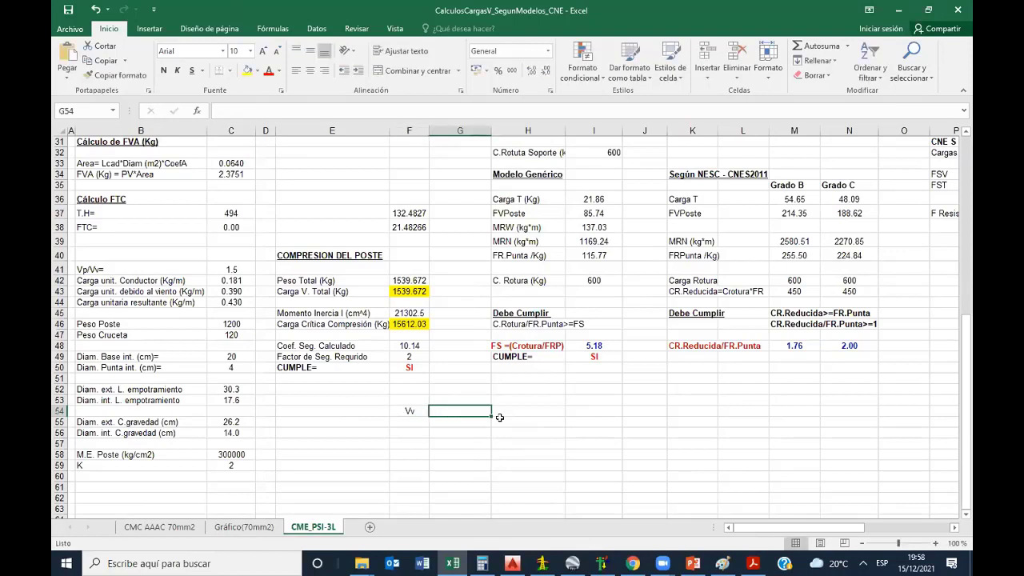
pyautogui.write('160')
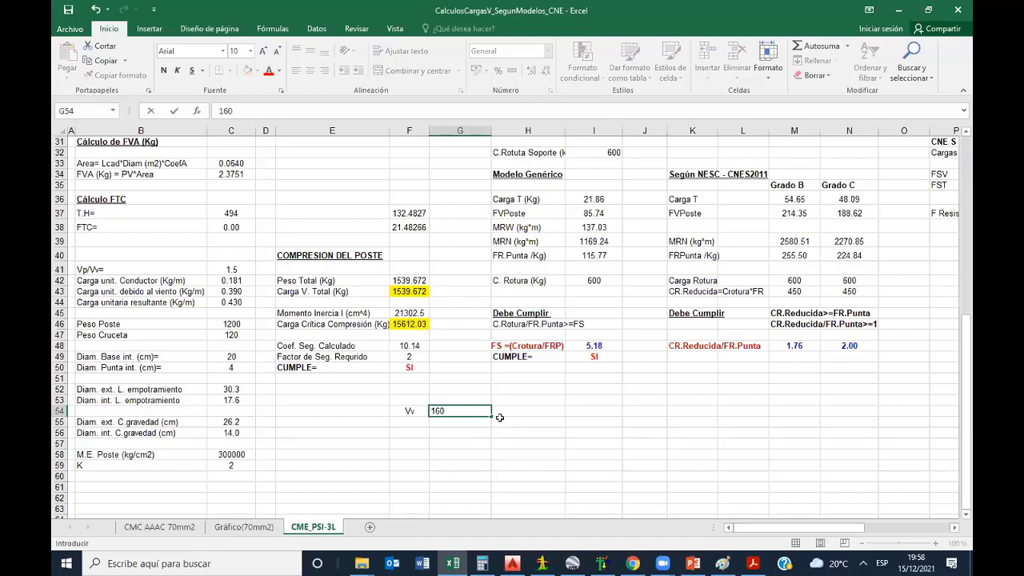
pyautogui.press('Tab')
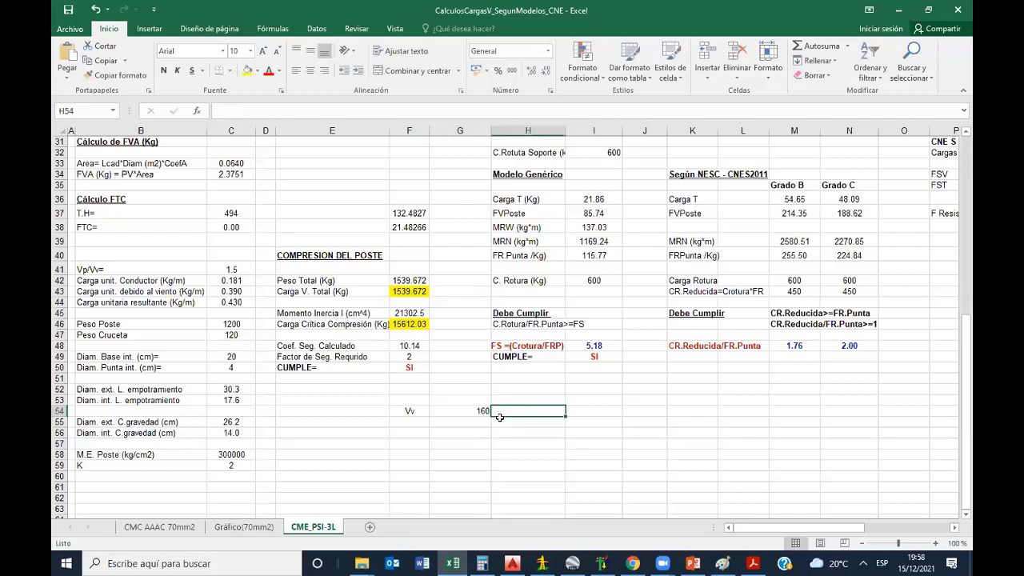
pyautogui.write('m')
pyautogui.press('Return')
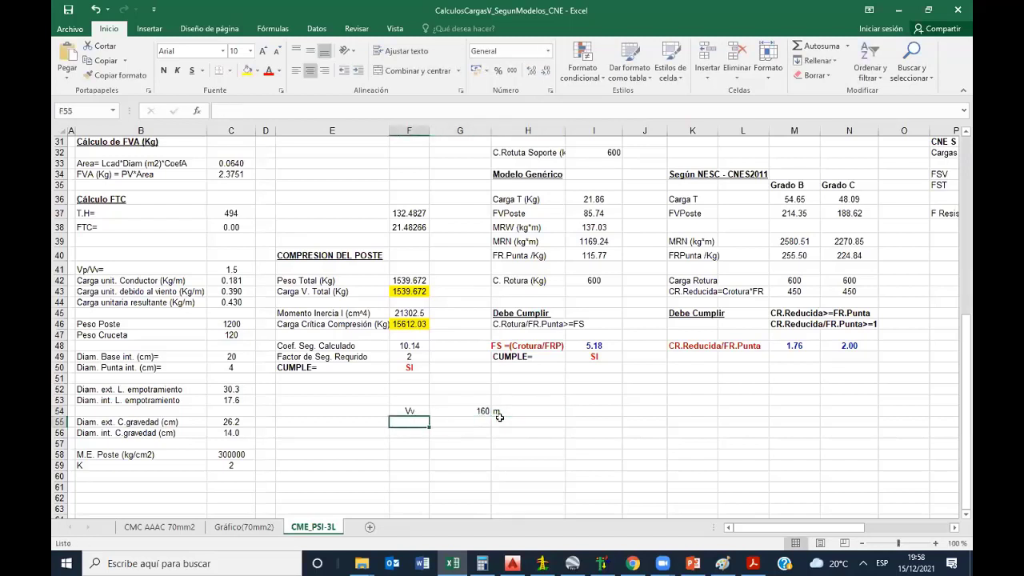
# - Add a weight span entry in row 55 with the label Vp in F55, 2000 in G55 and the unit m in H55
pyautogui.write('Vp')
pyautogui.press('Tab')
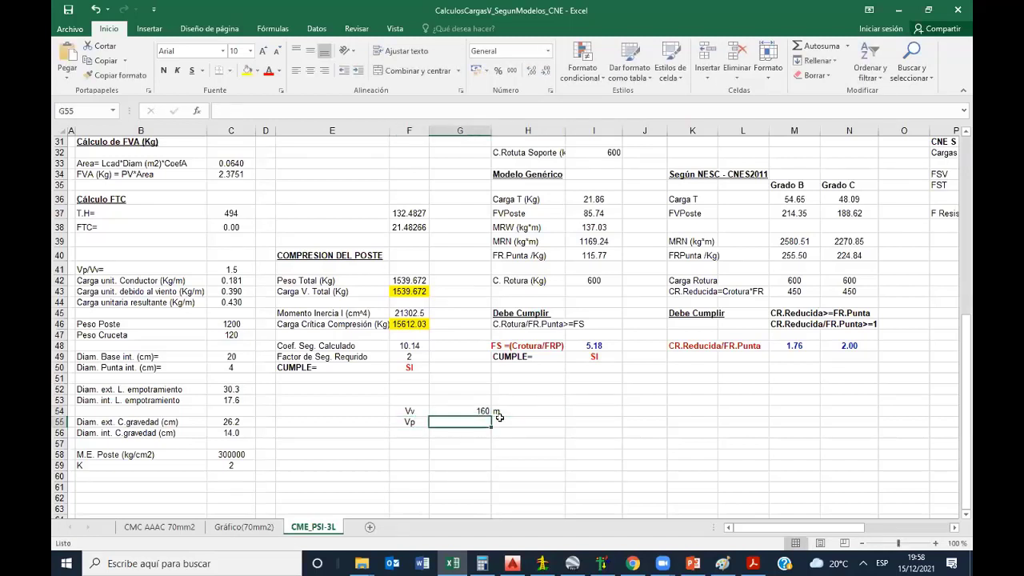
pyautogui.write('2000')
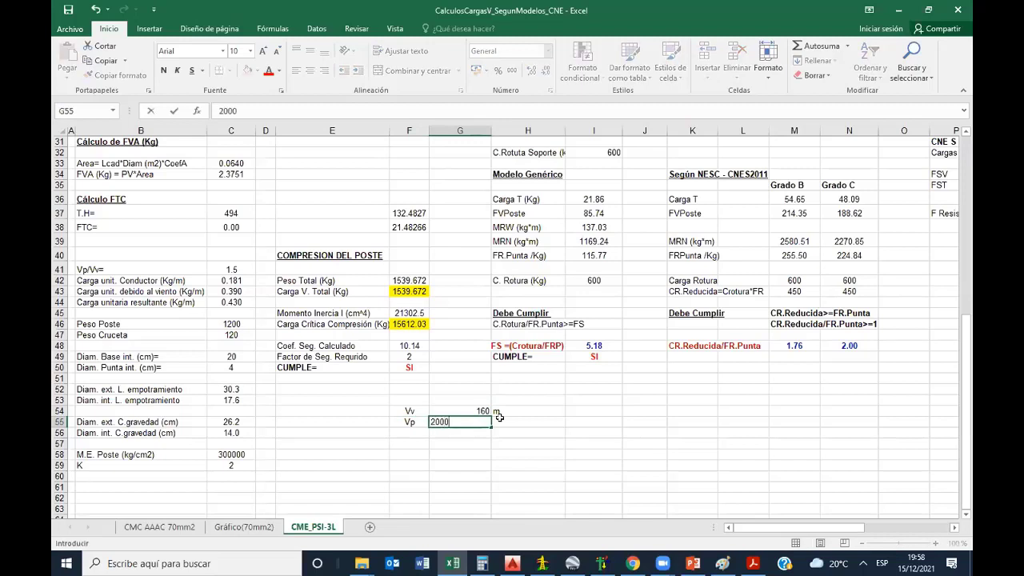
pyautogui.press('Tab')
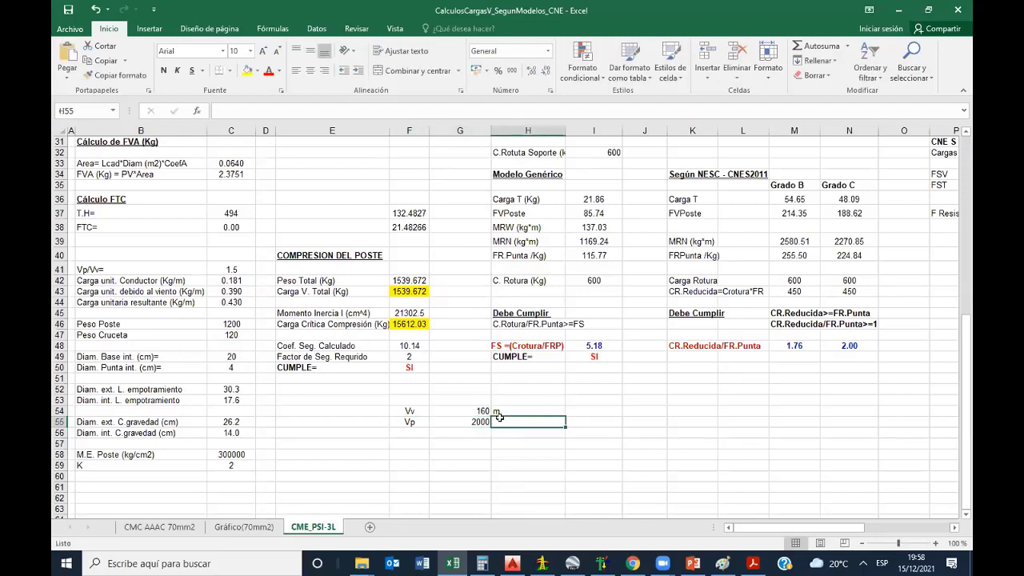
pyautogui.write('m')
pyautogui.press('Return')
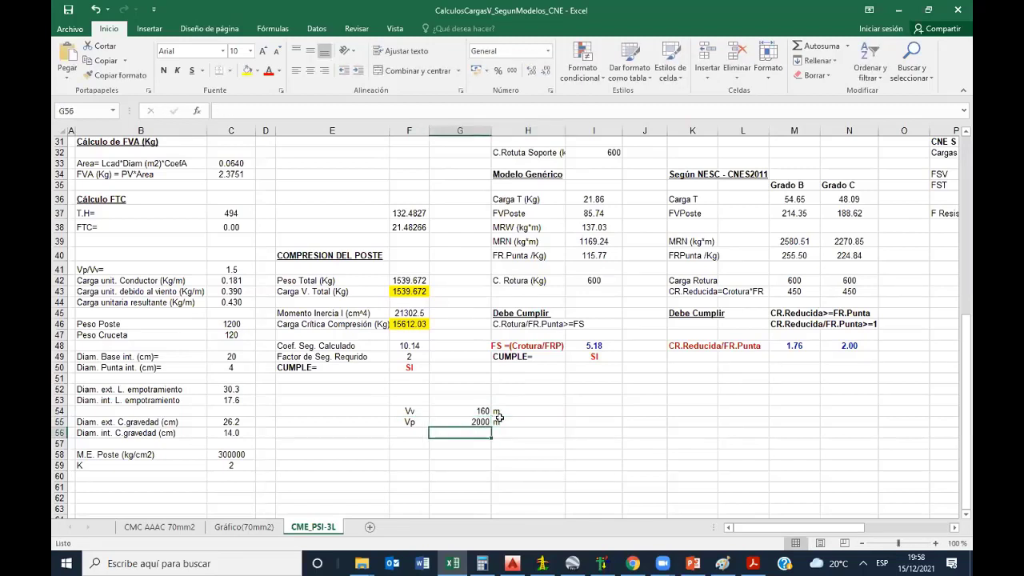
# - Calculate 1.5 times the wind span in G56 with =G54*1.5, and compare it with the Vp value in G55
pyautogui.write('=')
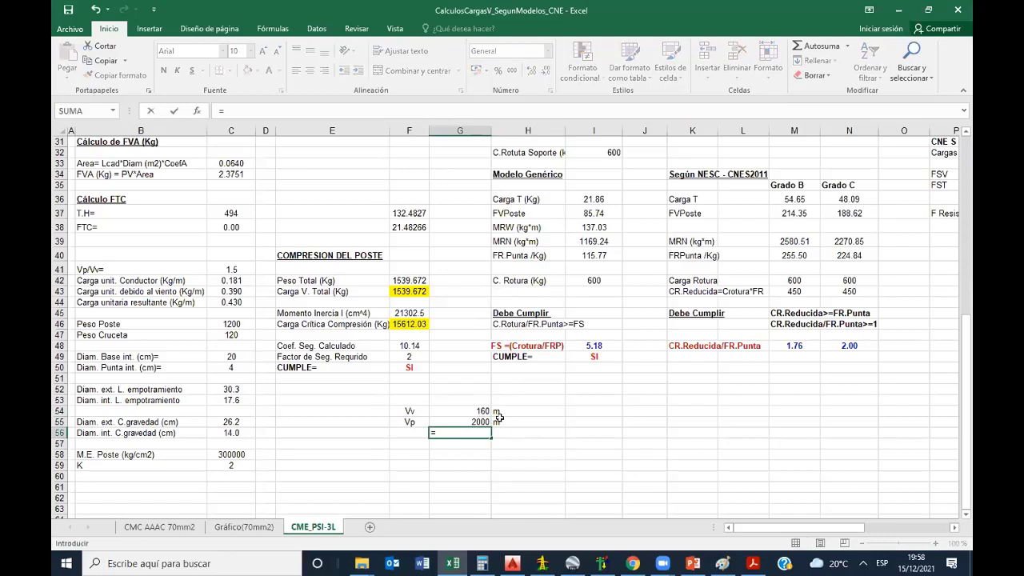
pyautogui.click(469, 410)
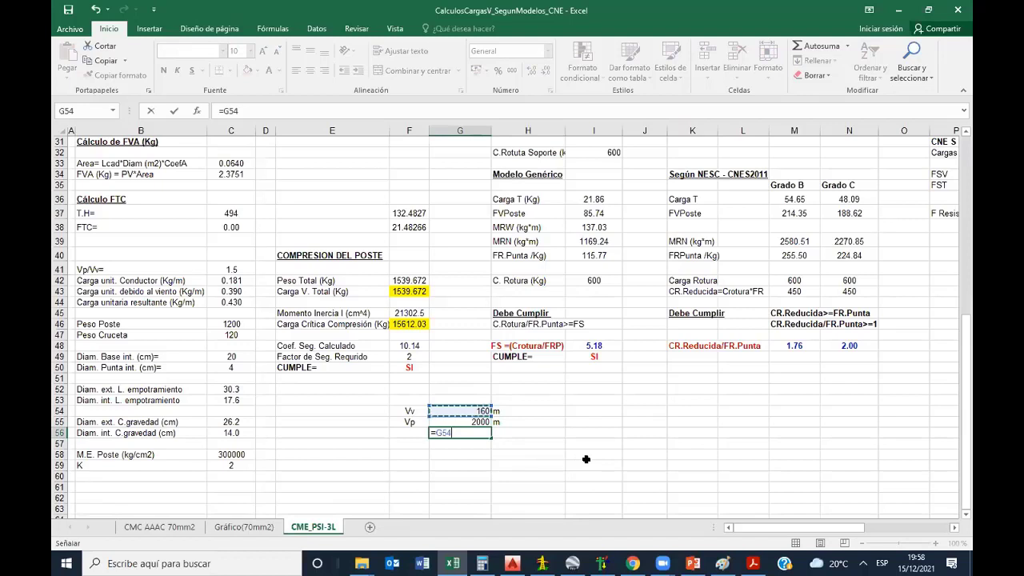
pyautogui.write('*1.5')
pyautogui.press('Return')
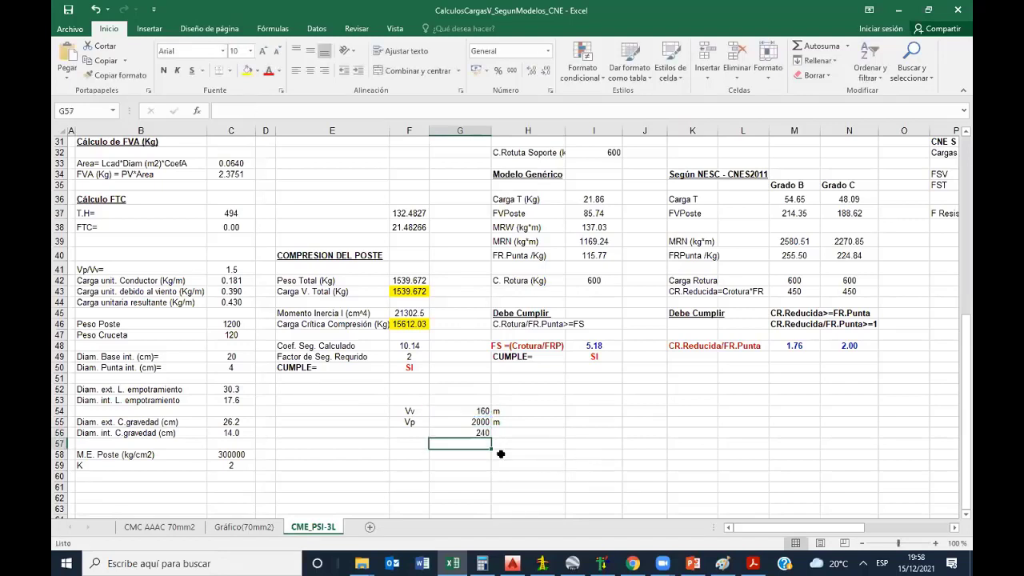
pyautogui.click(407, 432)
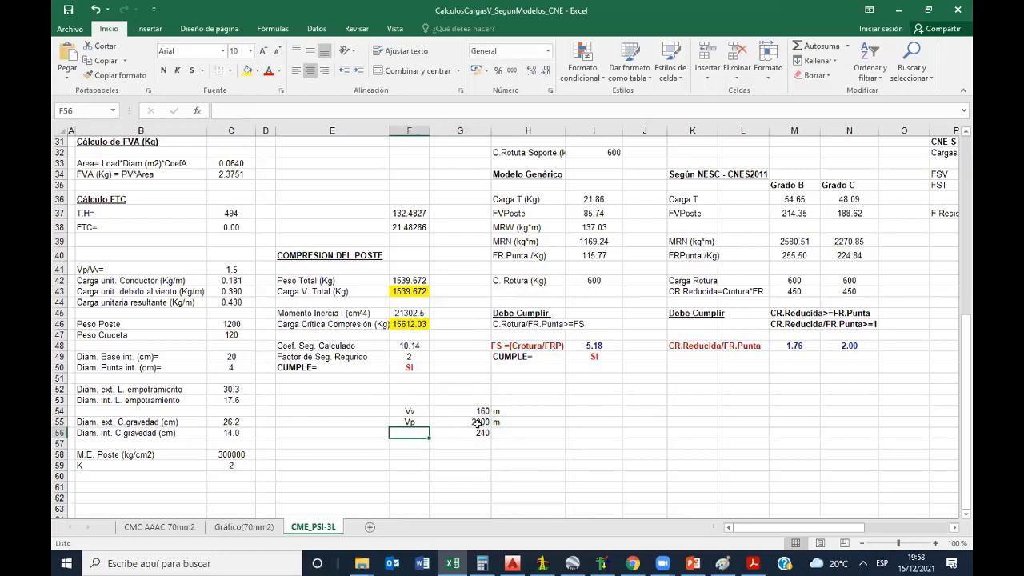
pyautogui.click(478, 422)
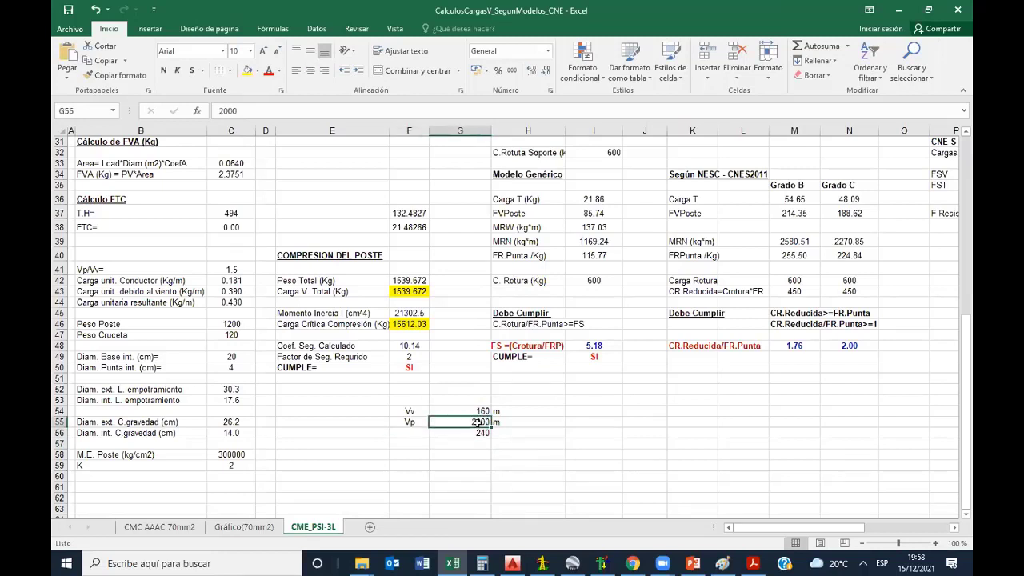
pyautogui.click(479, 430)
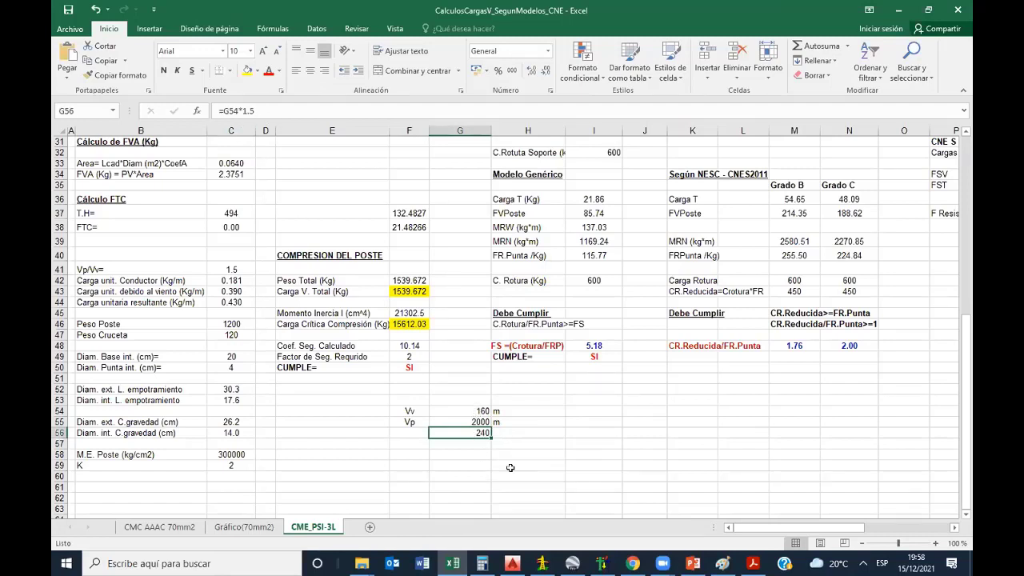
pyautogui.click(520, 432)
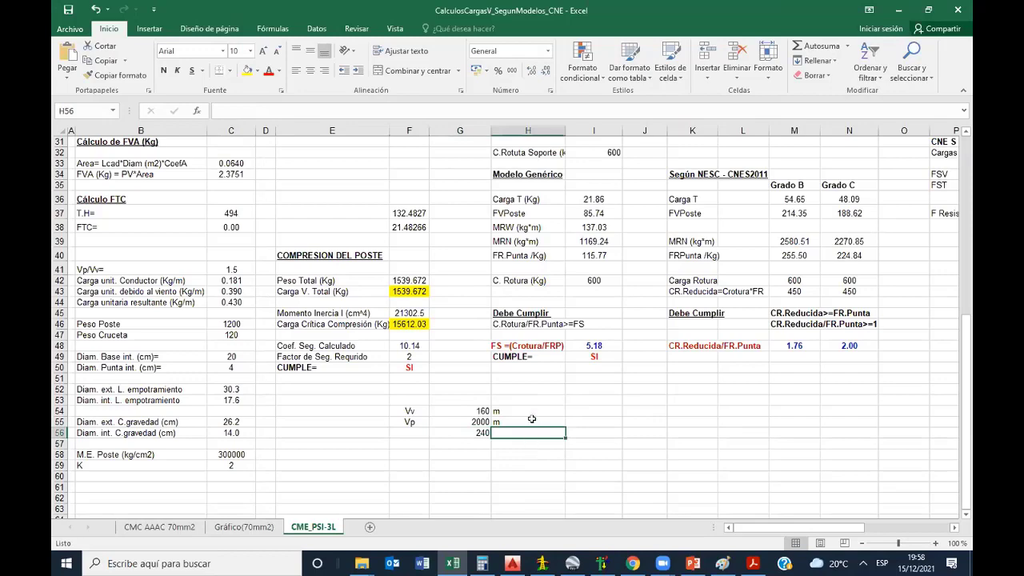
# - Switch to the PowerPoint presentation Calc. Mecanico de Estructuras and show the VANO PESO slide
pyautogui.scroll(2, 541, 412)
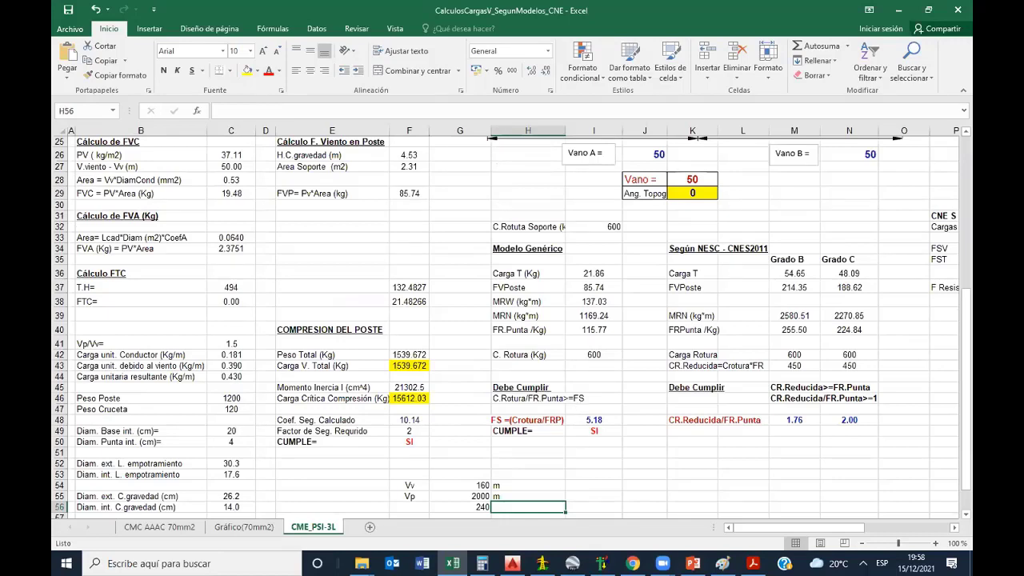
pyautogui.hotkey('alt', 'Tab')
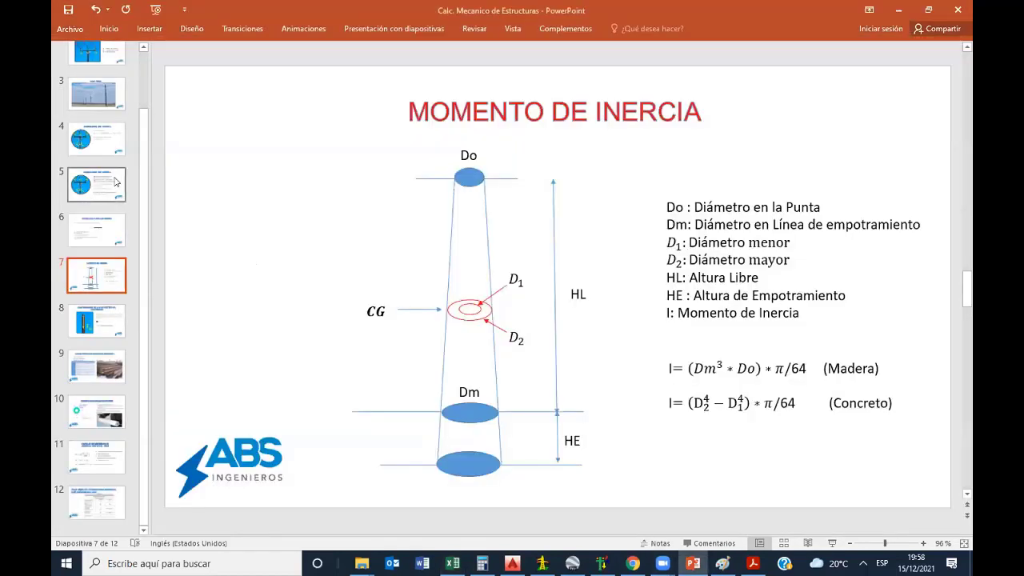
pyautogui.click(98, 94)
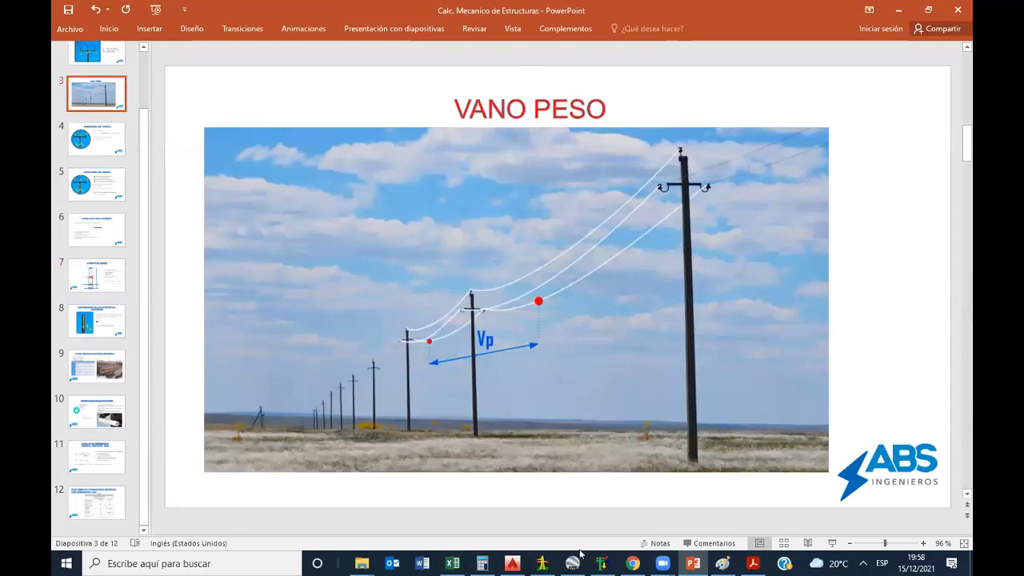
# - Switch to CAMRELT and load the CME configuration file ConfiCME_DGE.cfg
pyautogui.click(602, 564)
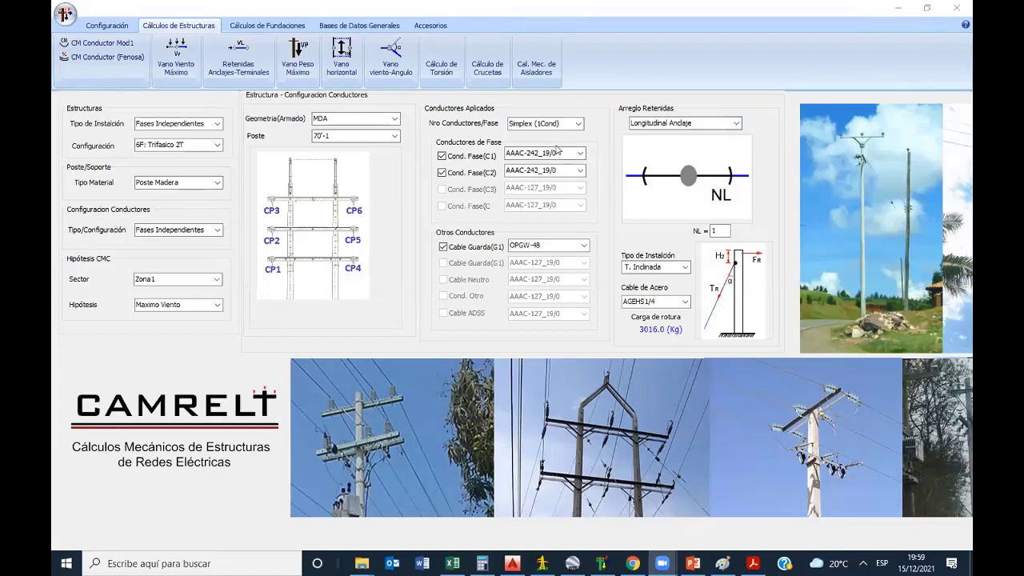
pyautogui.click(372, 27)
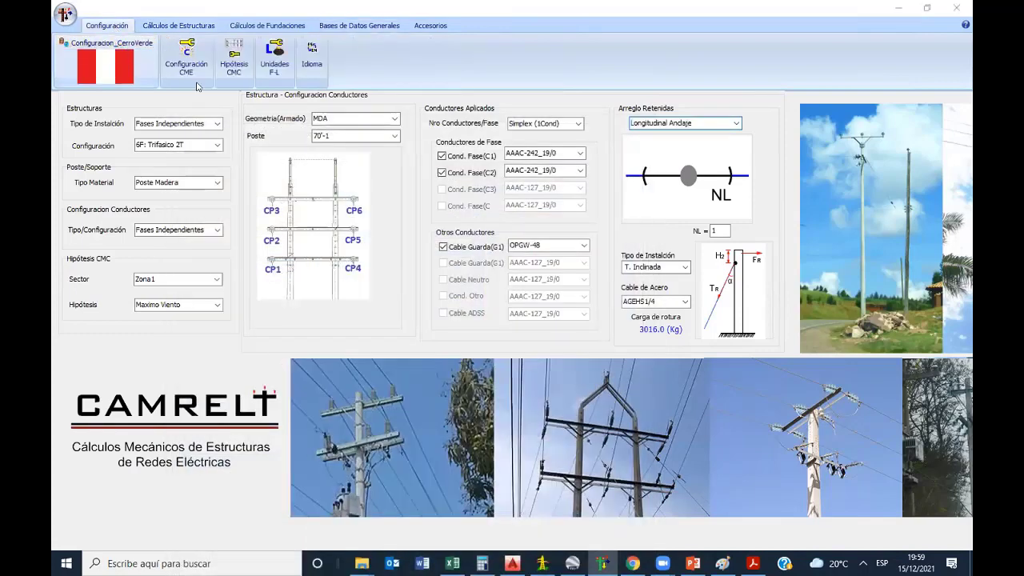
pyautogui.click(188, 68)
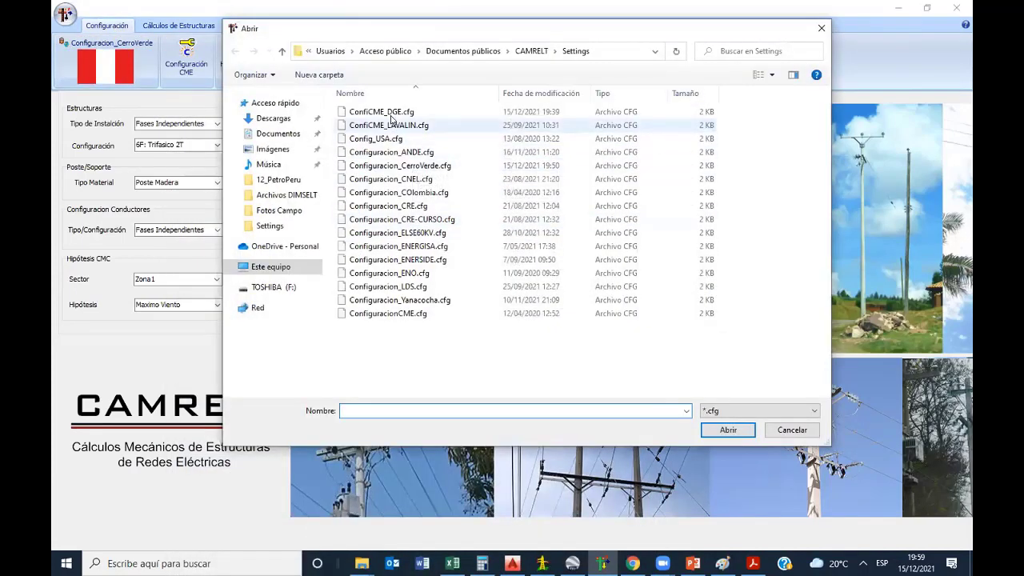
pyautogui.click(384, 112)
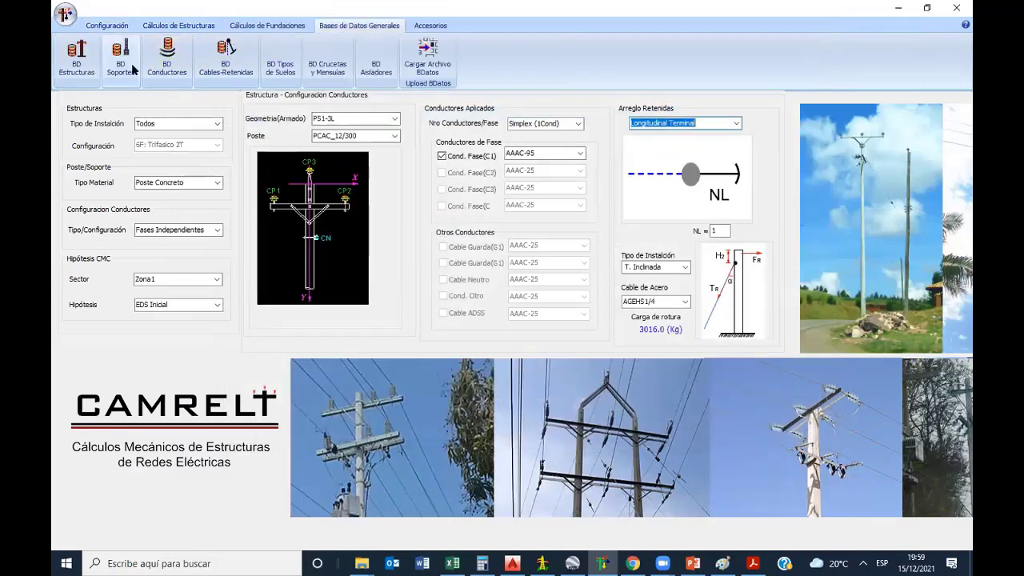
# - Open the structures database and examine the PRV-3, PSV1-3 and PSVE-2 assemblies, including the span limits of PSVE-2
pyautogui.click(76, 60)
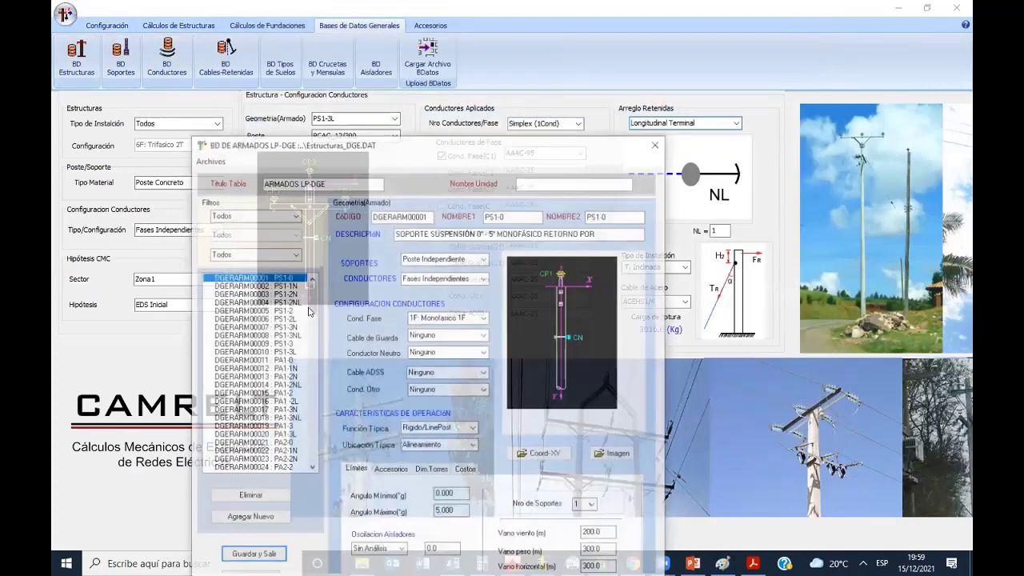
pyautogui.scroll(-20, 278, 386)
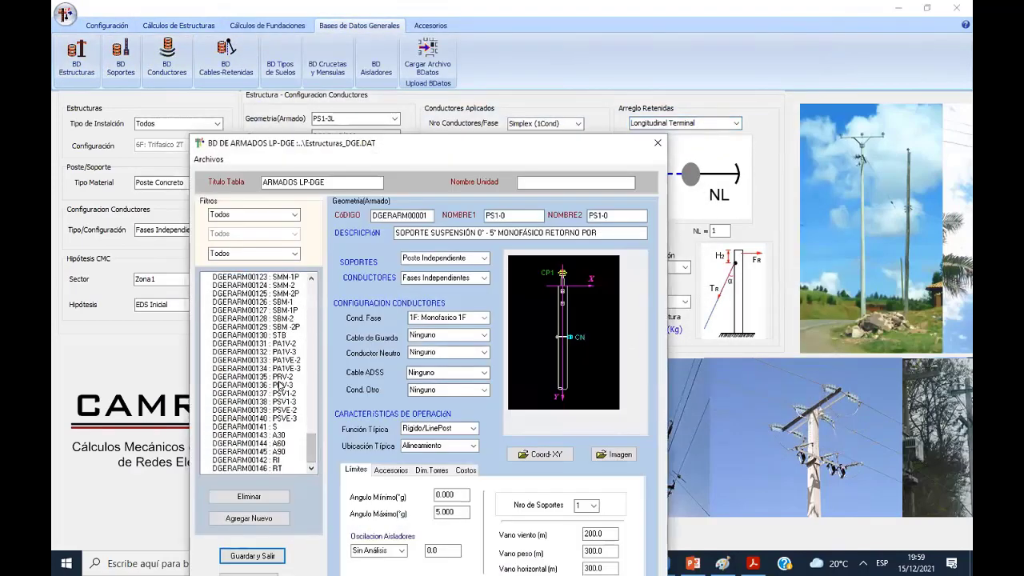
pyautogui.click(279, 386)
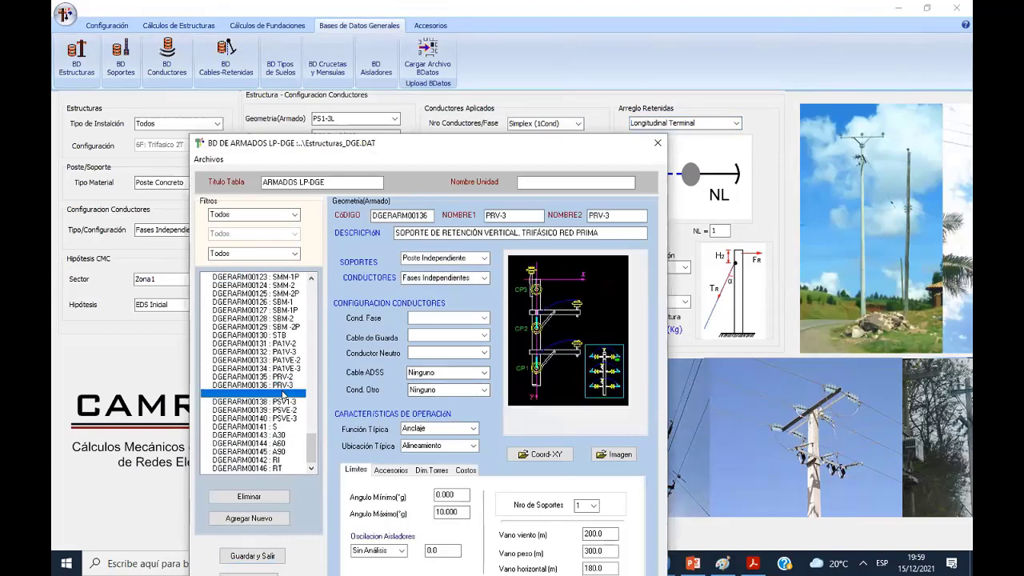
pyautogui.click(291, 408)
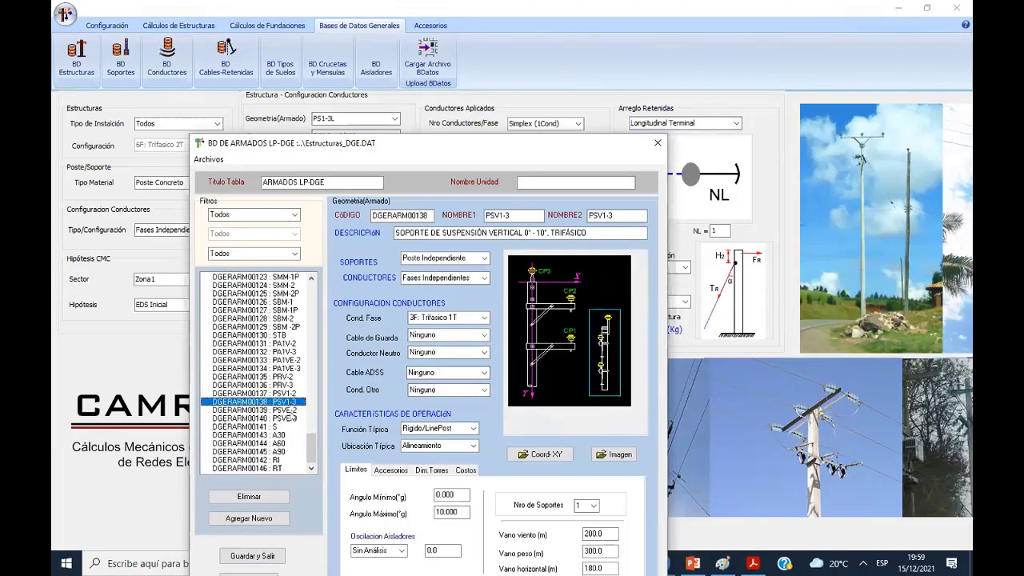
pyautogui.click(293, 412)
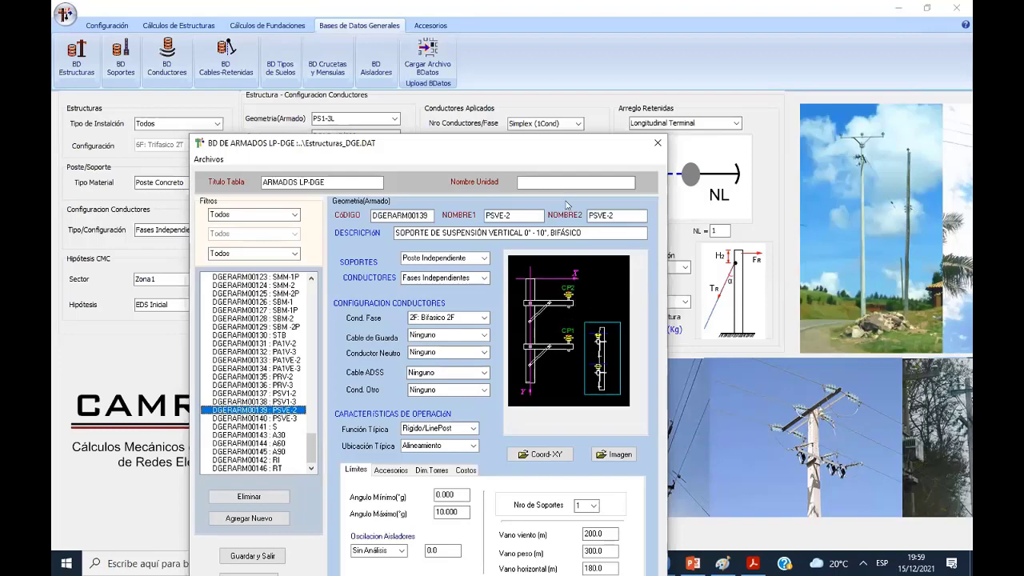
pyautogui.moveTo(561, 143); pyautogui.dragTo(614, 61)
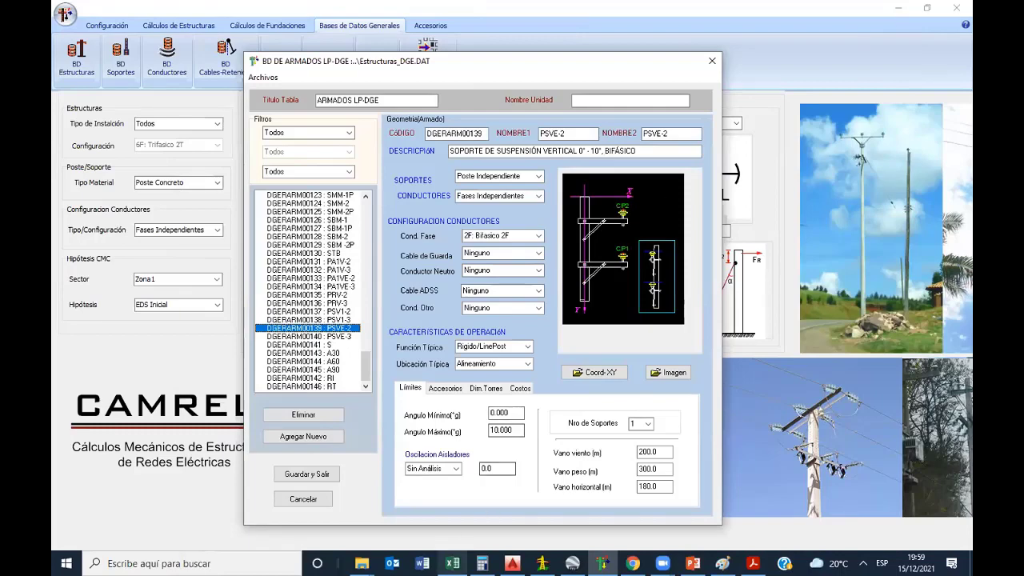
# - Return to the Excel workbook and compare the Vp value in G55 with the 1.5 times Vv formula in G56
pyautogui.hotkey('alt', 'Tab')
pyautogui.scroll(-1, 483, 476)
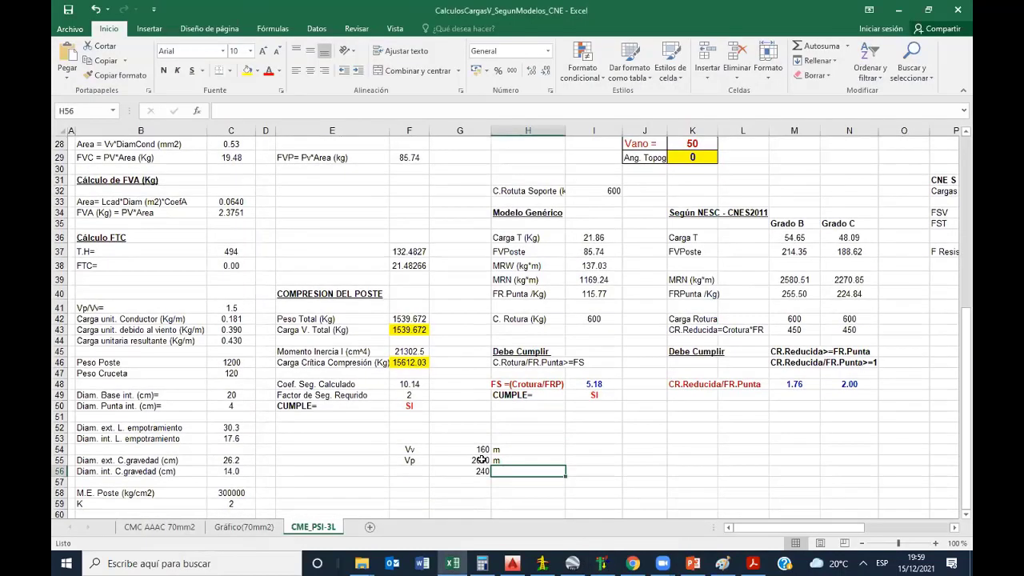
pyautogui.click(483, 461)
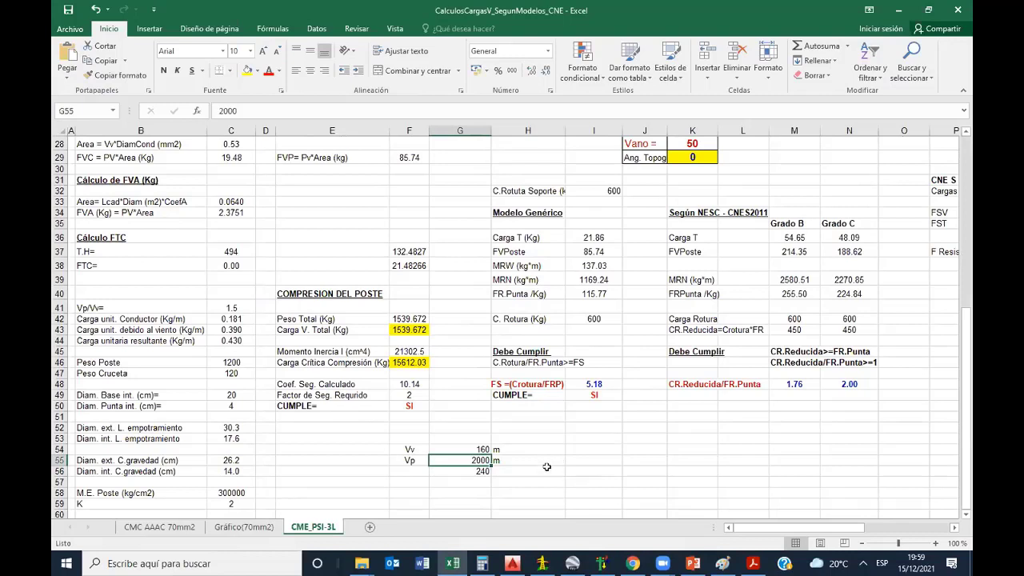
pyautogui.click(478, 472)
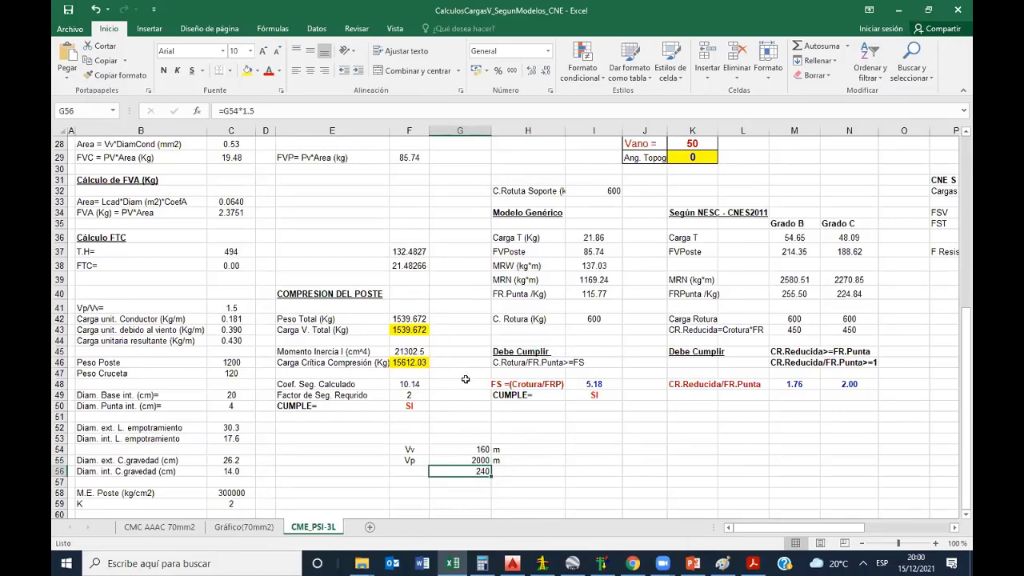
# - Highlight the COMPRESION DEL POSTE results from Peso Total in F42 to the CUMPLE check in F50, and clear the selection
pyautogui.click(466, 341)
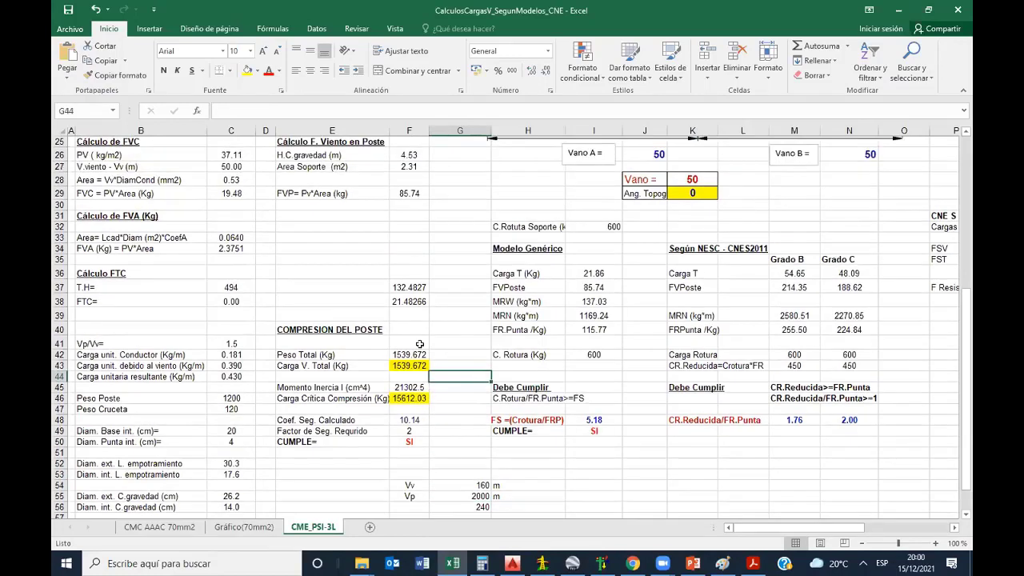
pyautogui.scroll(1, 449, 368)
pyautogui.moveTo(408, 354); pyautogui.dragTo(408, 414)
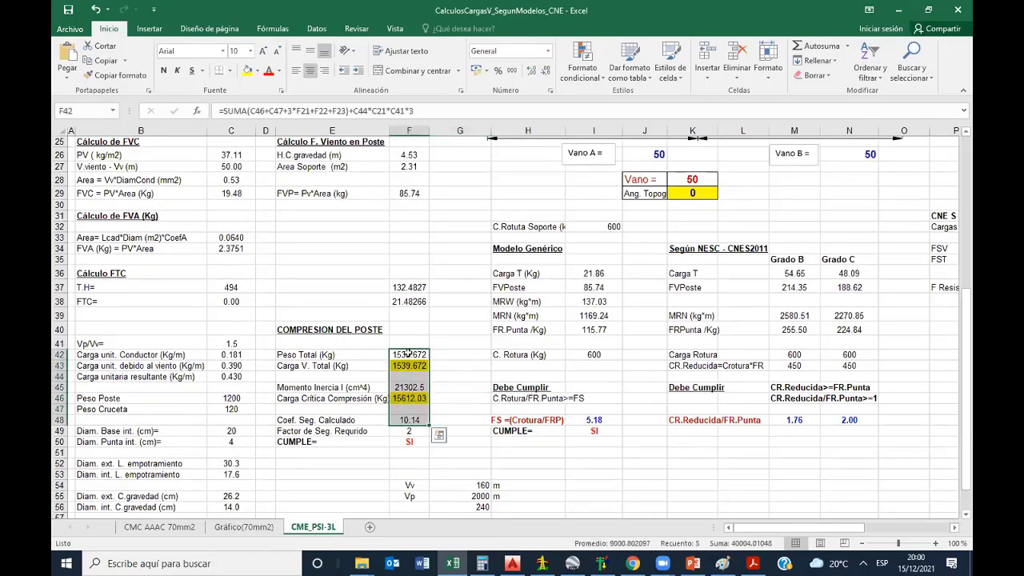
pyautogui.moveTo(410, 352); pyautogui.dragTo(410, 439)
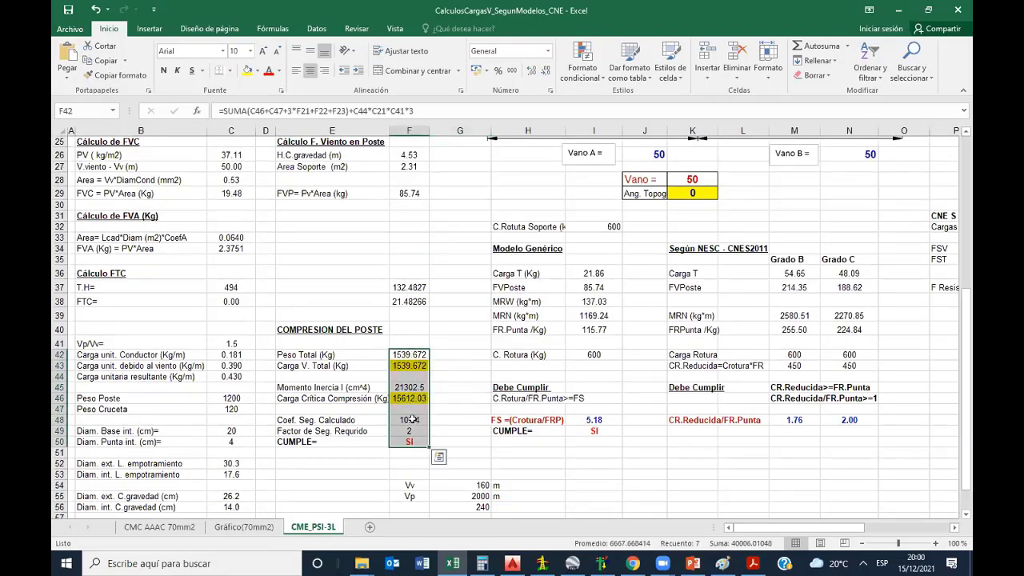
pyautogui.moveTo(410, 354); pyautogui.dragTo(407, 448)
pyautogui.click(460, 376)
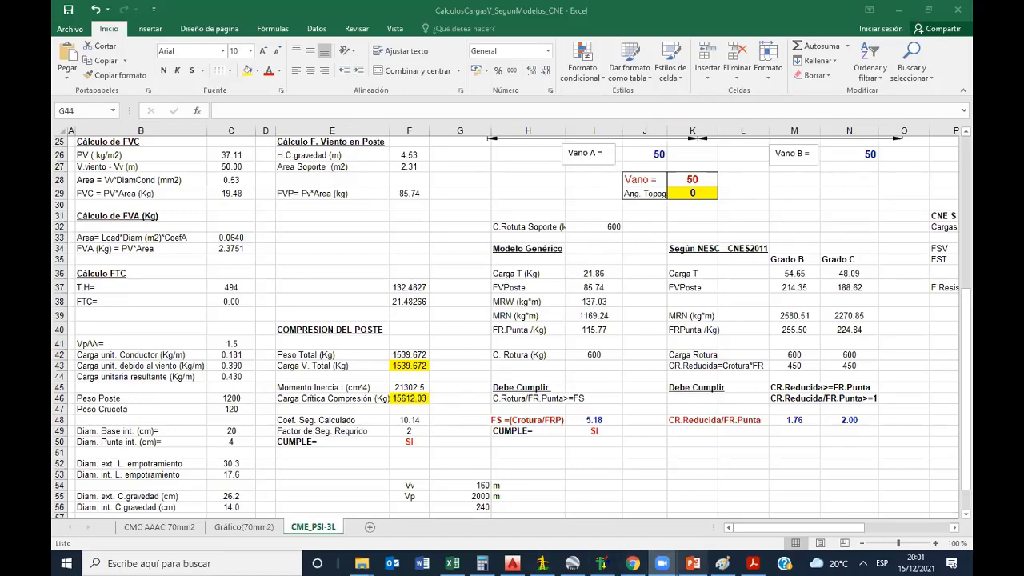
# - Switch to PowerPoint and show the CARGAS MECÁNICAS SOBRE LAS ESTRUCTURAS slide
pyautogui.click(693, 563)
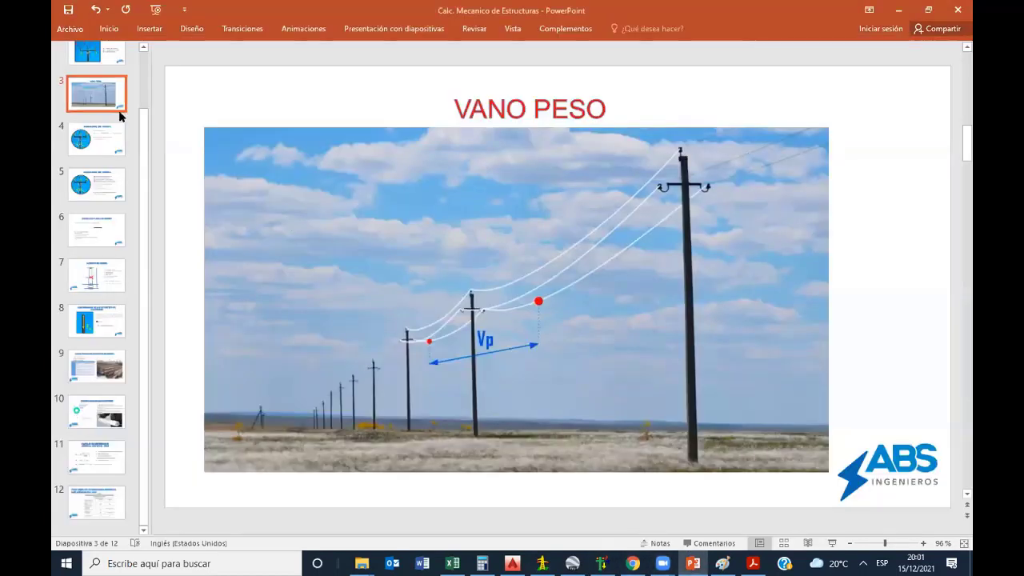
pyautogui.scroll(1, 365, 265)
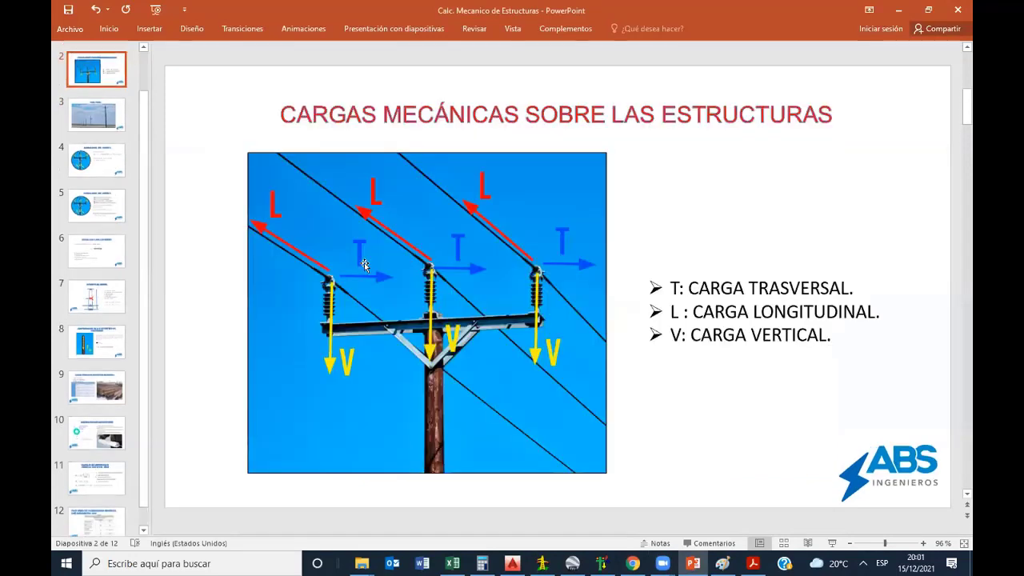